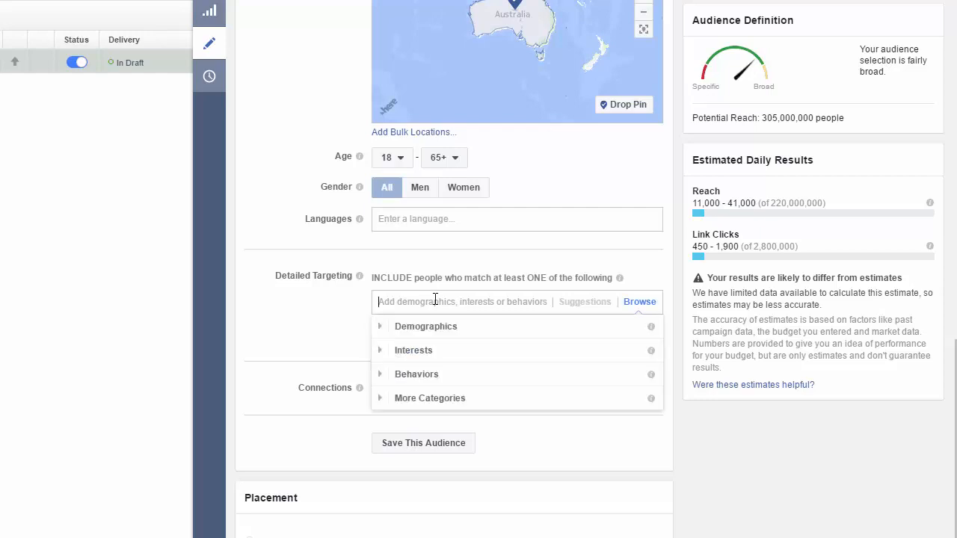
Add the "Fishing" interest from Sports and outdoors > Outdoor recreation to the ad set's detailed targeting and review the related suggestions
type("f")
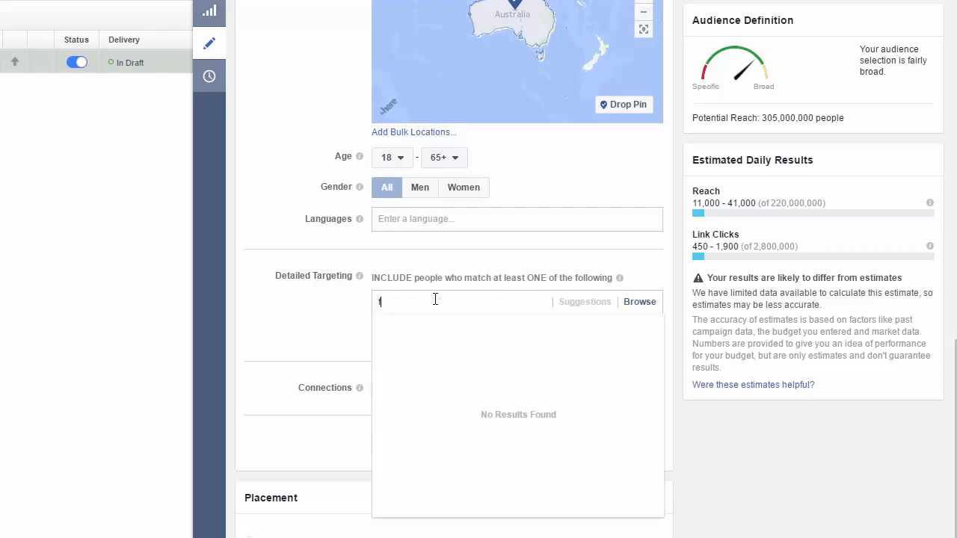
type("ishing")
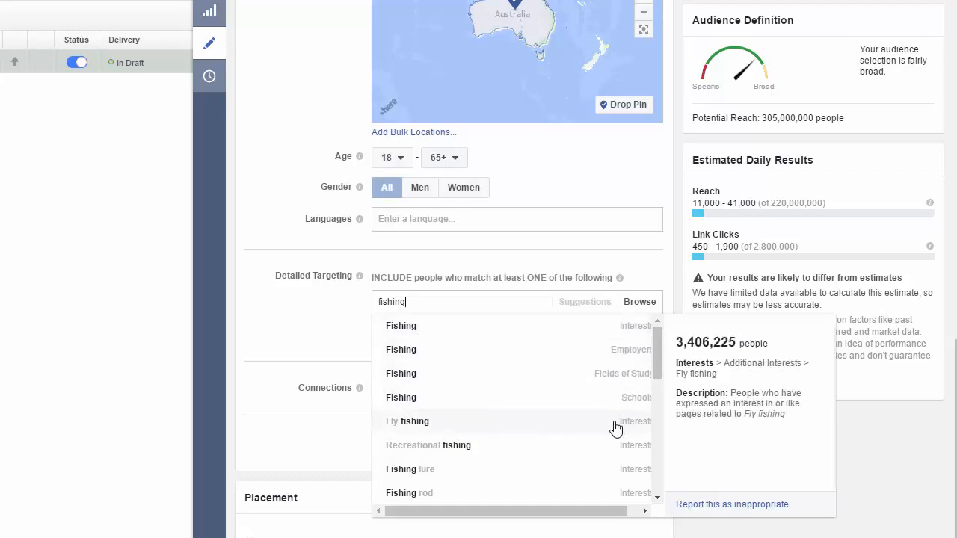
left_click(441, 329)
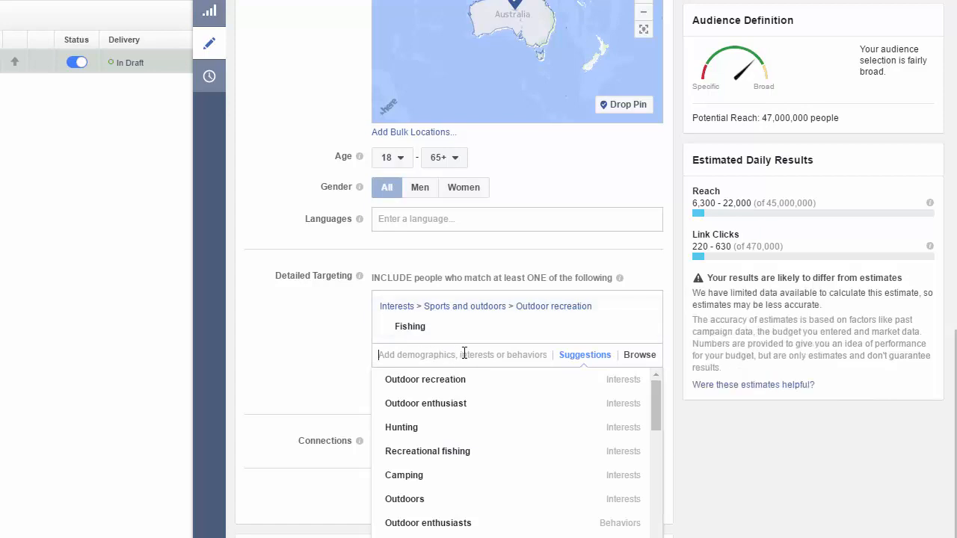
mouse_move(540, 412)
mouse_move(658, 400)
left_mouse_down()
mouse_move(653, 479)
mouse_move(643, 396)
left_mouse_up()
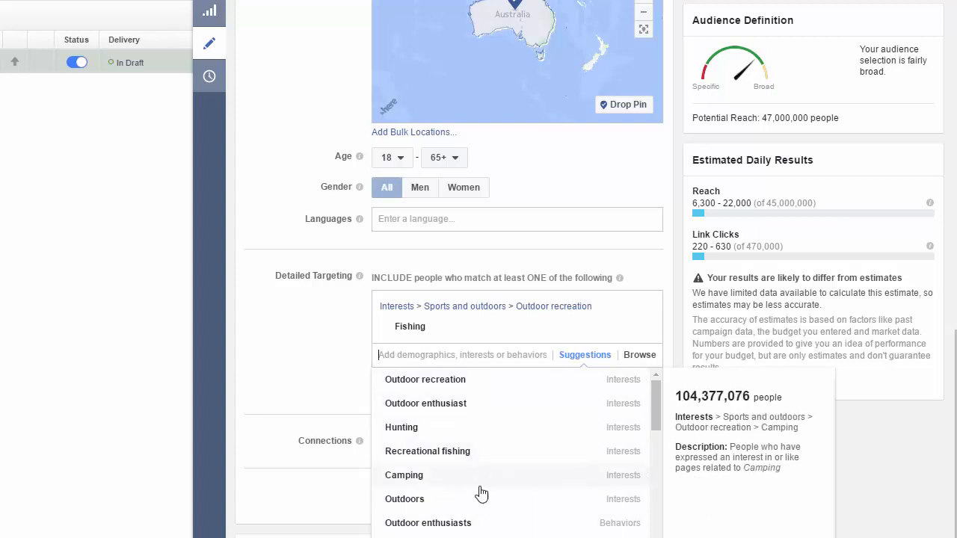
left_click(464, 432)
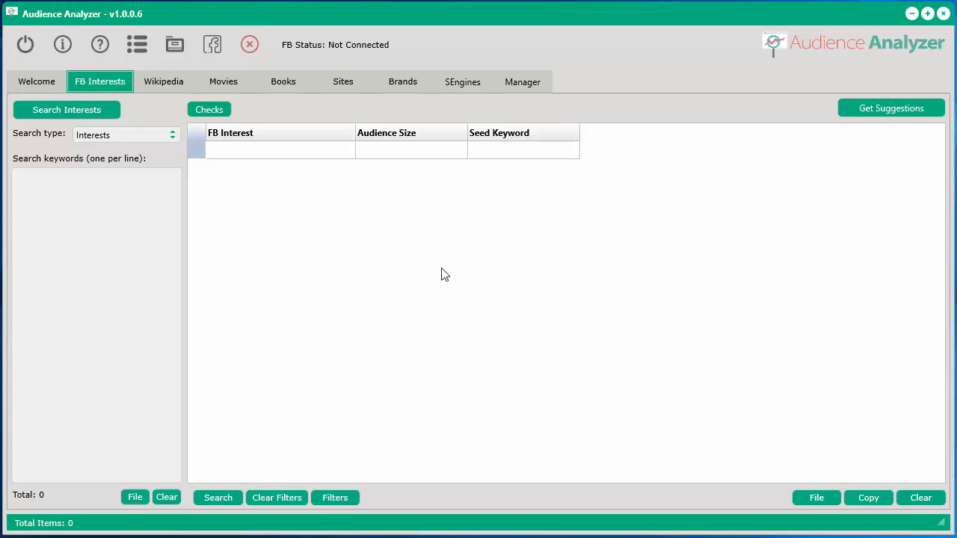
In Audience Analyzer, connect to Facebook by logging in with the account's e-mail and password
left_click(213, 51)
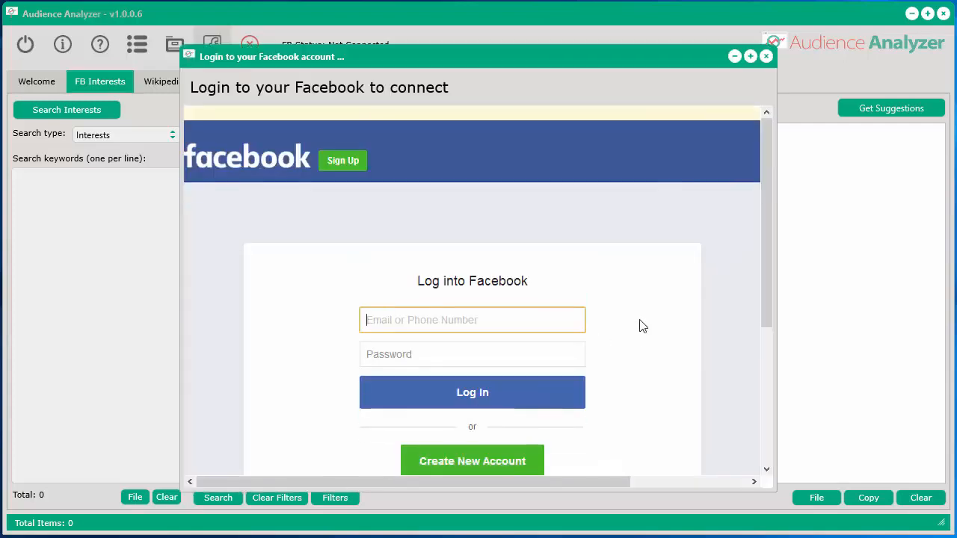
left_click_drag(764, 156, 763, 219)
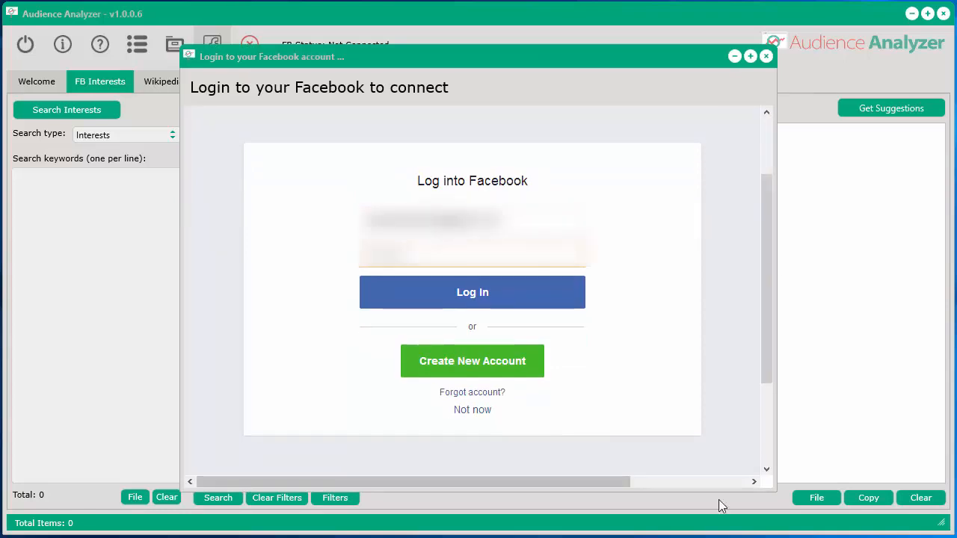
left_click(497, 295)
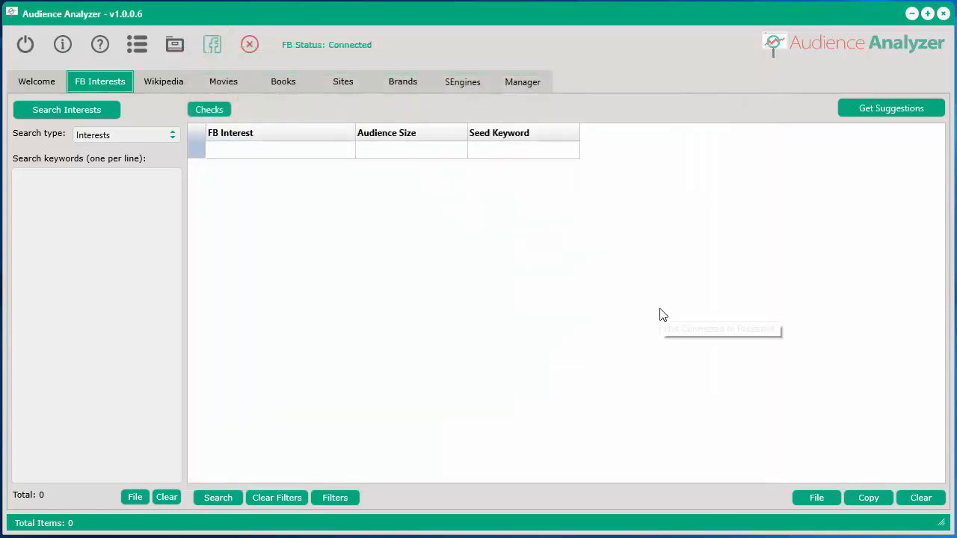
Search for Facebook interests with the keyword "fishing" and order the results by audience size, largest first
left_click(69, 218)
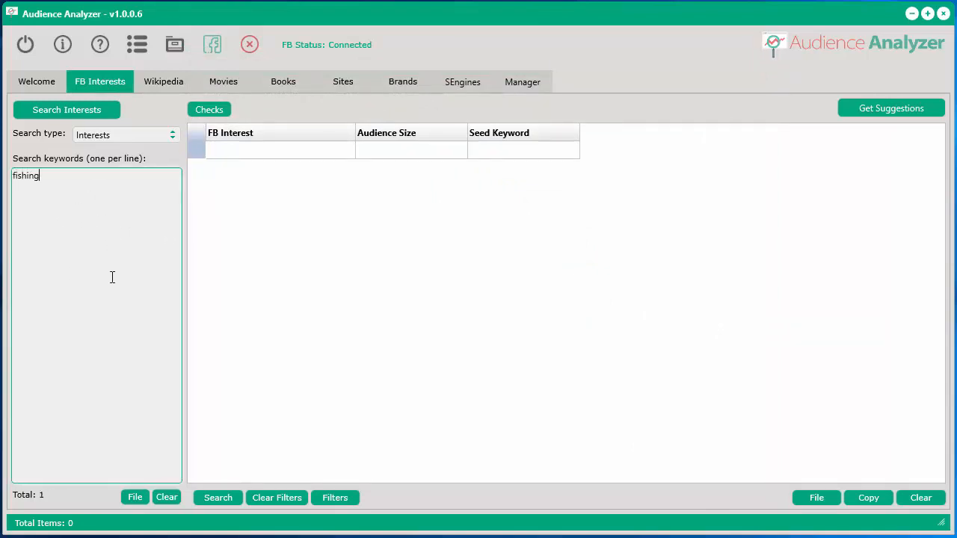
left_click(67, 110)
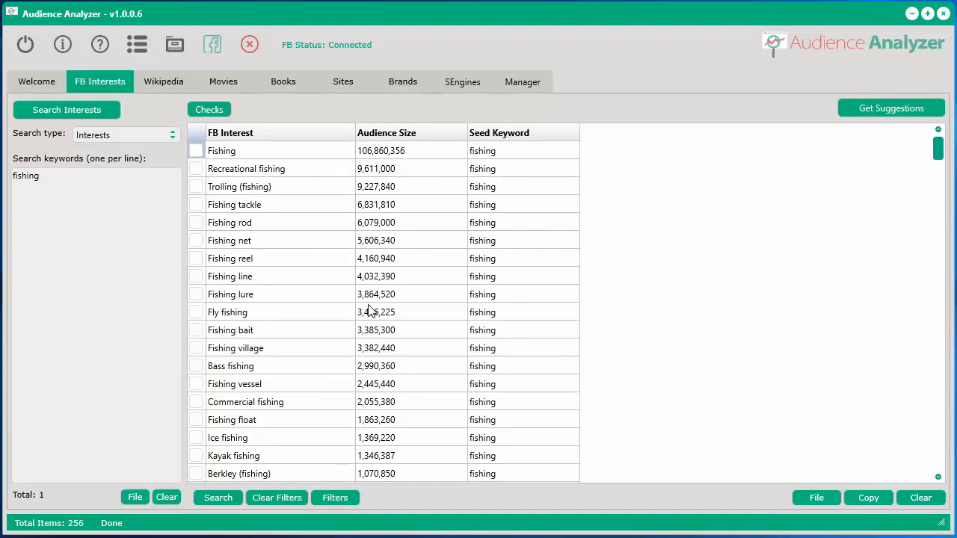
left_click(318, 150)
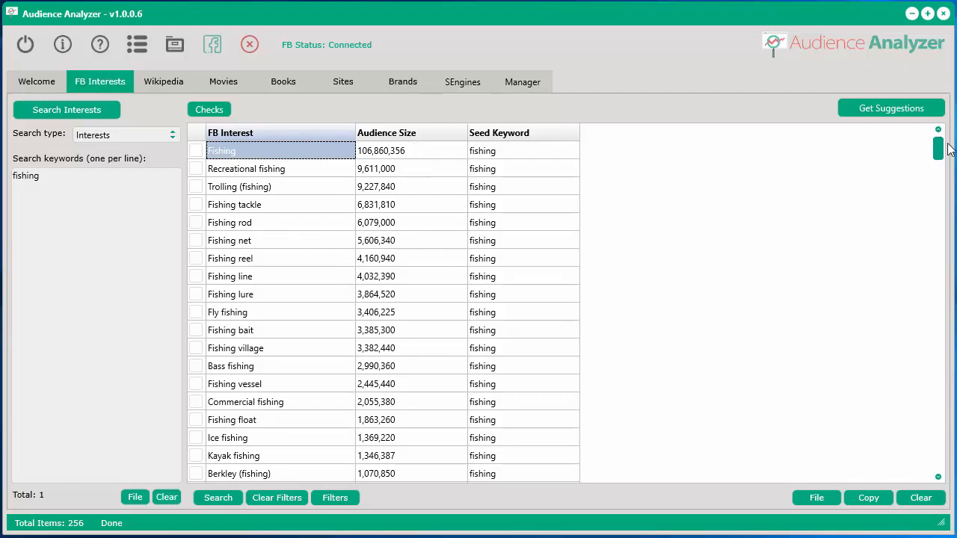
mouse_move(940, 150)
left_mouse_down()
mouse_move(953, 430)
mouse_move(942, 142)
left_mouse_up()
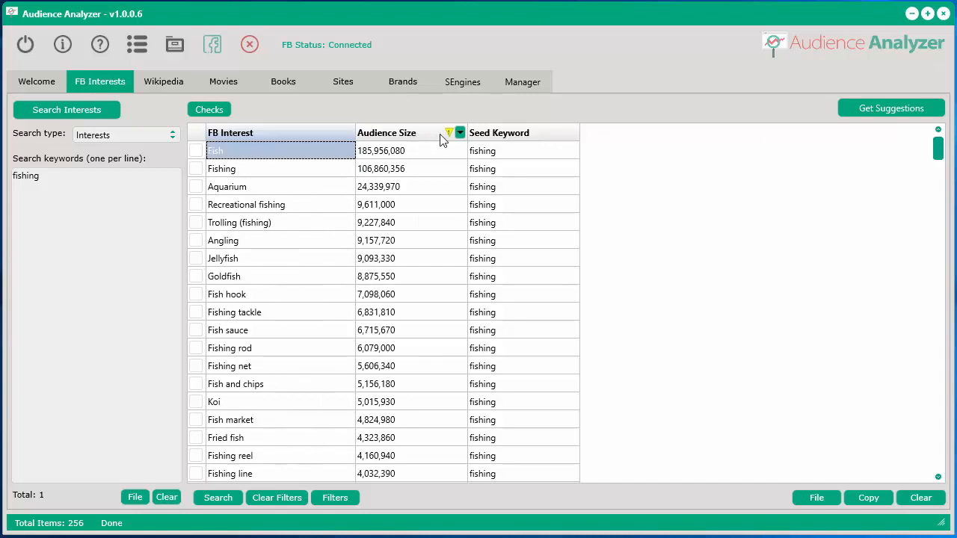
Filter the fishing results to audience sizes greater than 200,000 and less than 500,000, review them, and clear the filter
left_click(459, 132)
scroll(540, 177, "down", 1)
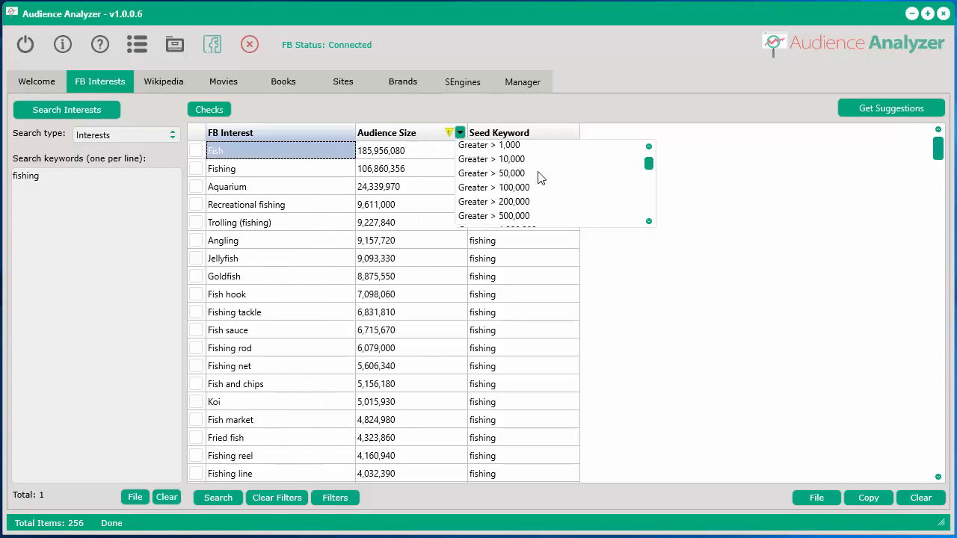
left_click_drag(653, 166, 648, 202)
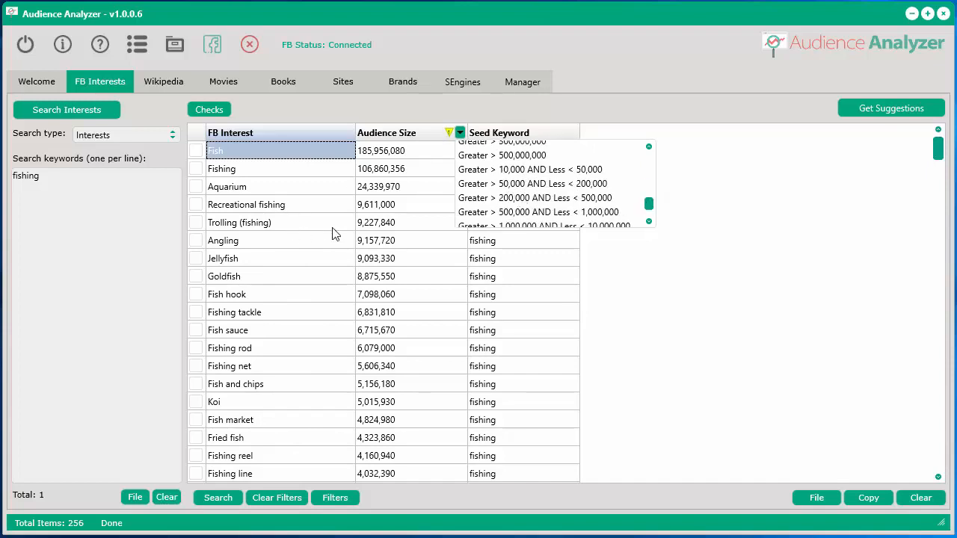
left_click(533, 203)
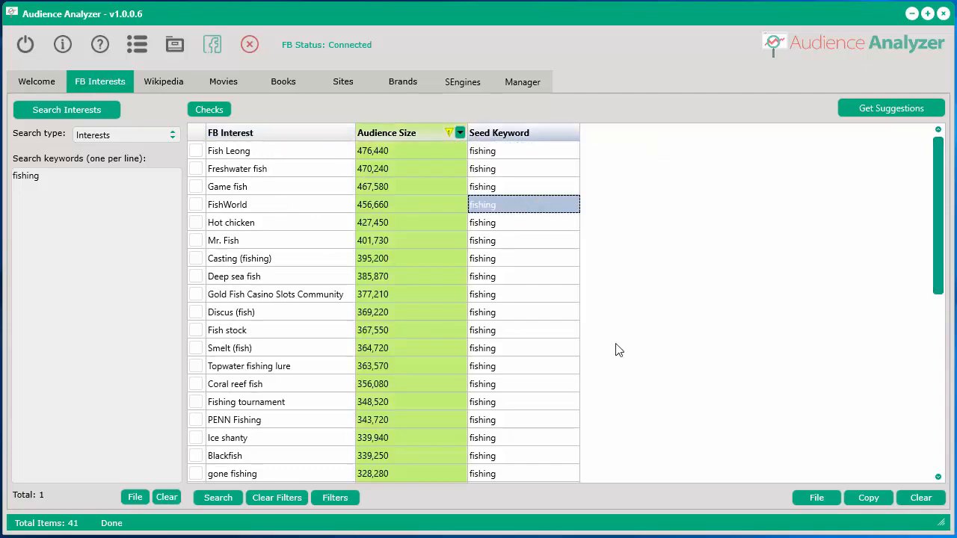
left_click_drag(940, 210, 942, 185)
left_click(274, 495)
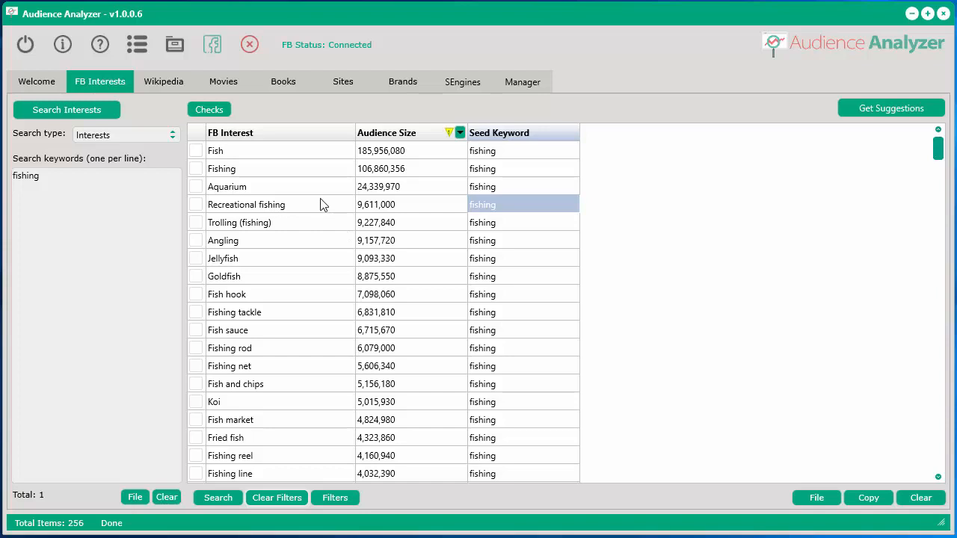
Select the interests Fish, Fishing, Trolling (fishing), Fish hook and Fishing tackle, and get suggestions based on them
left_click(195, 151)
left_click(196, 169)
left_click(195, 223)
left_click(196, 295)
left_click(196, 313)
left_click(901, 108)
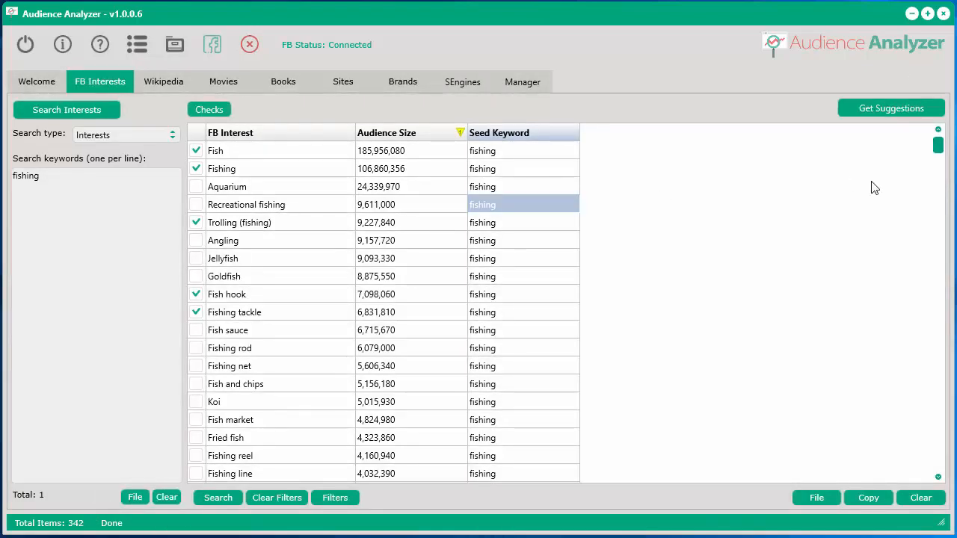
Review the expanded fishing results, ordering them by audience size from smallest and from largest
scroll(941, 166, "down", 1)
left_click_drag(939, 159, 939, 138)
left_click(408, 138)
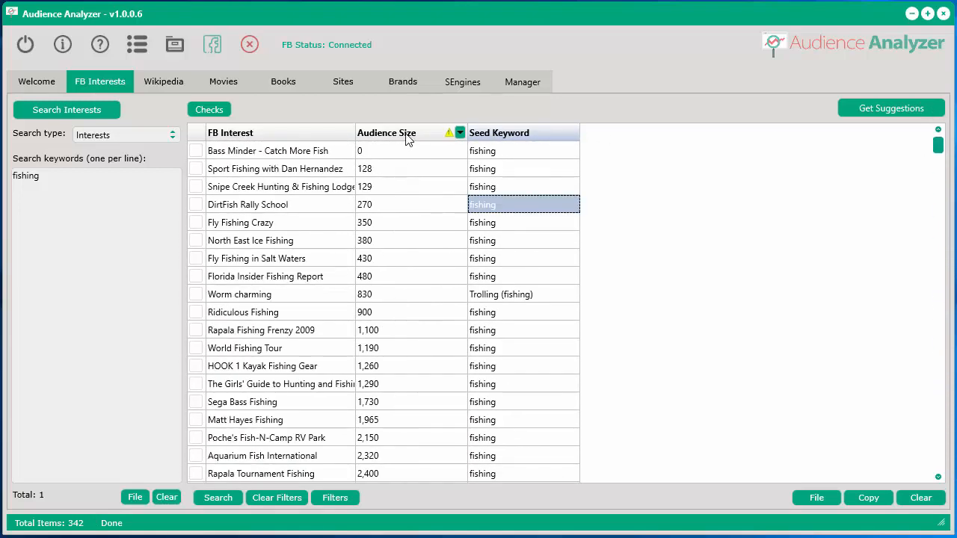
left_click(410, 138)
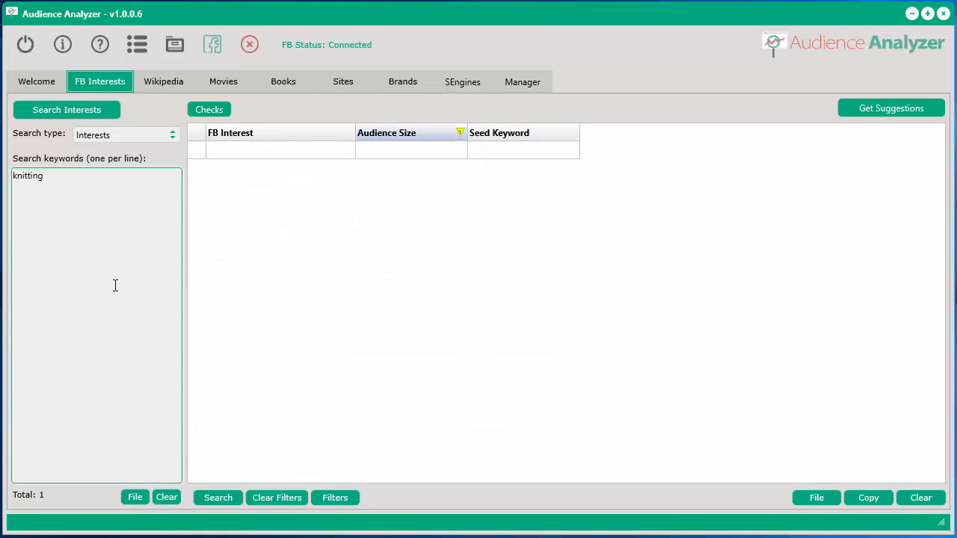
Search interests for "knitting" and select Knitting, Knitting needle, Warp knitting, Cable knitting and Vogue Knitting
left_click(103, 115)
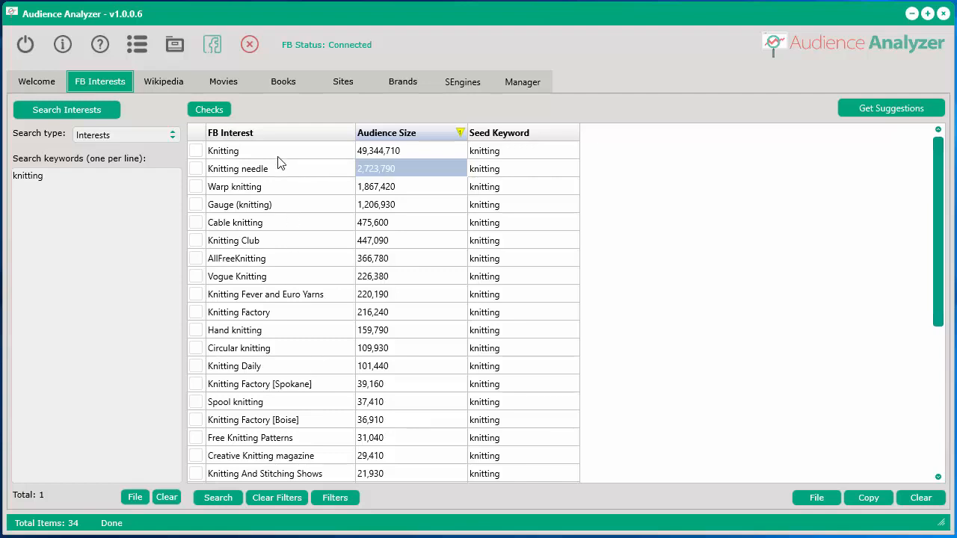
left_click(196, 151)
left_click(196, 168)
left_click(196, 186)
left_click(196, 222)
left_click(196, 278)
Copy the selected knitting targets to the clipboard and paste them into the detailed targeting of the ad set in Facebook's ad editor
right_click(298, 235)
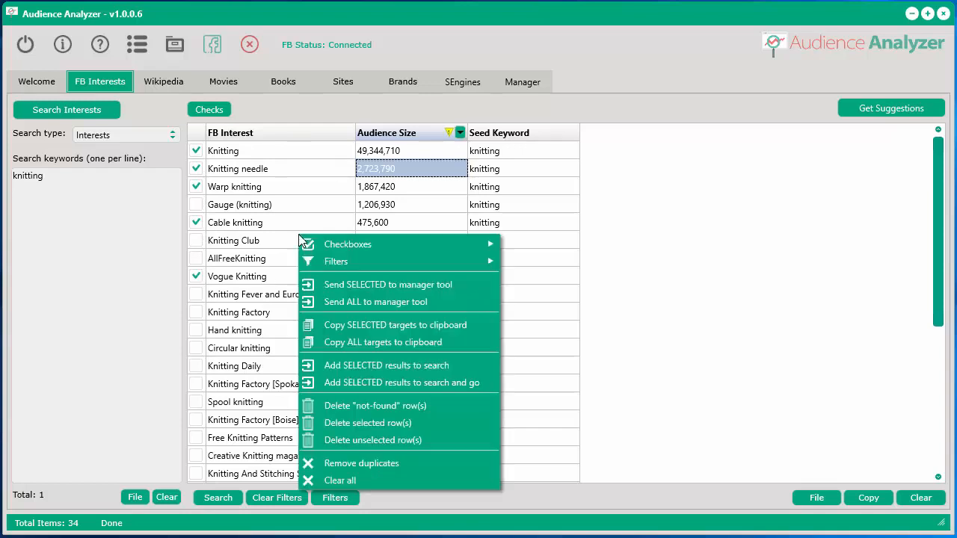
left_click(415, 326)
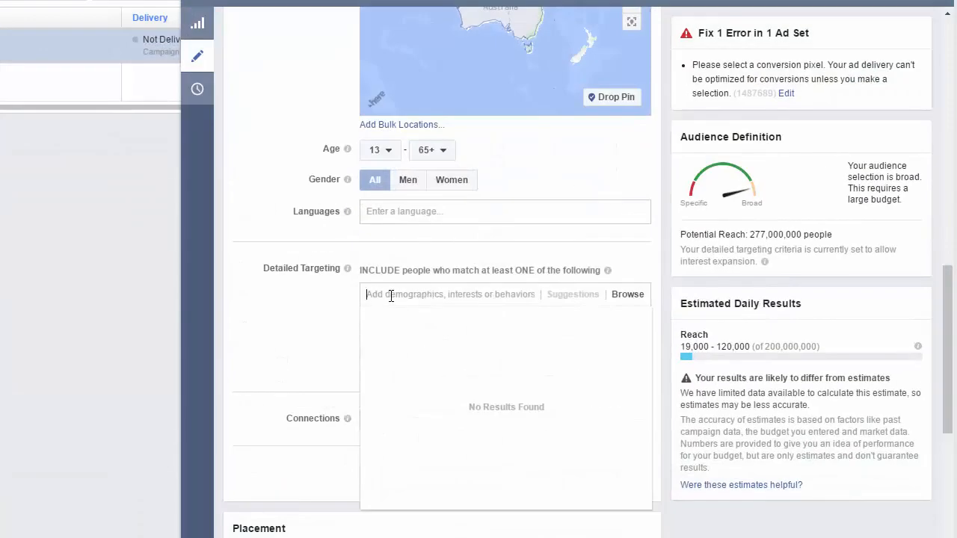
right_click(390, 296)
left_click(407, 323)
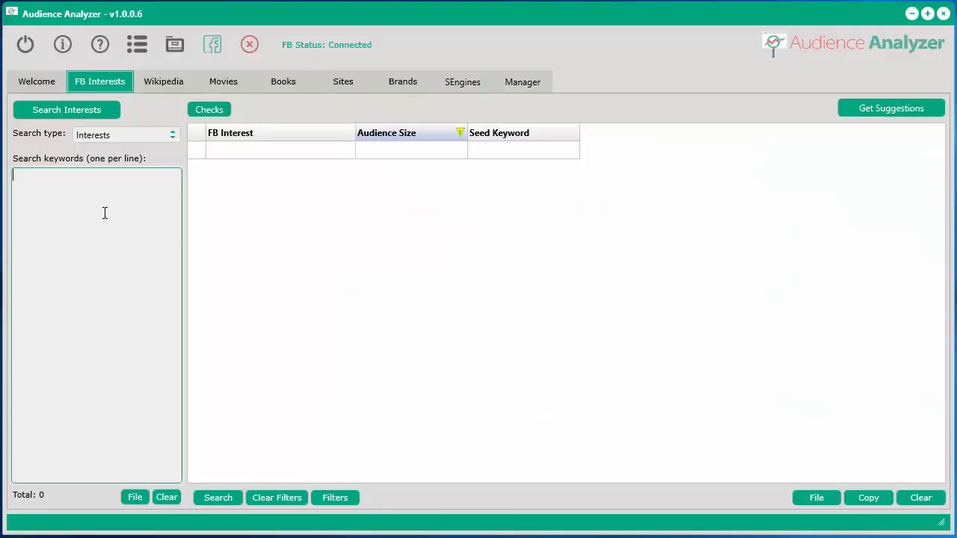
In Audience Analyzer, review the available search types, search "nurse" as Interests, and clear the results
left_click(124, 135)
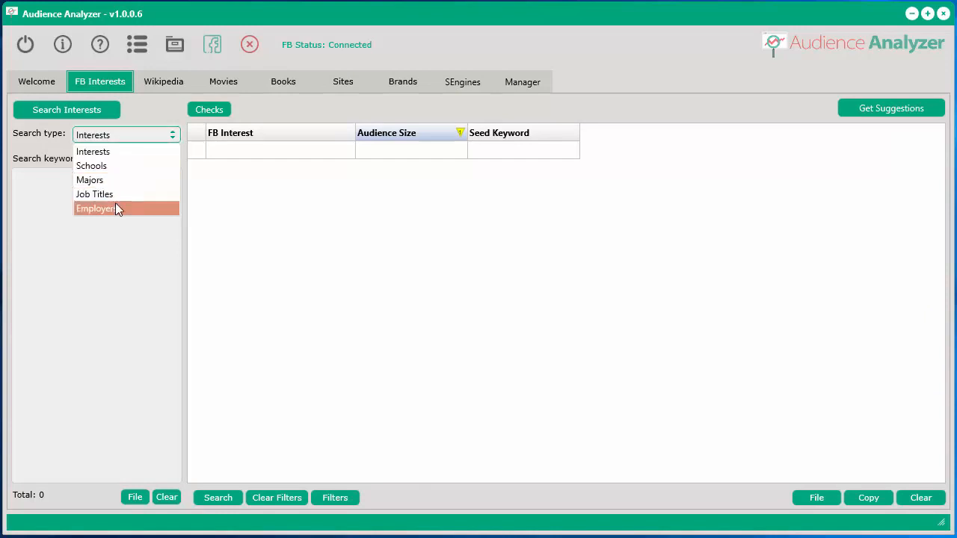
left_click(109, 246)
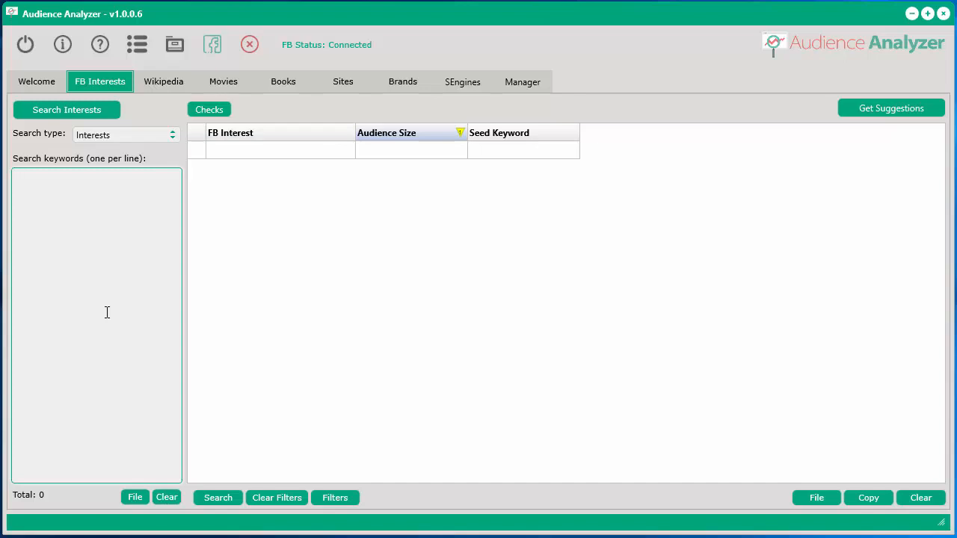
left_click(50, 112)
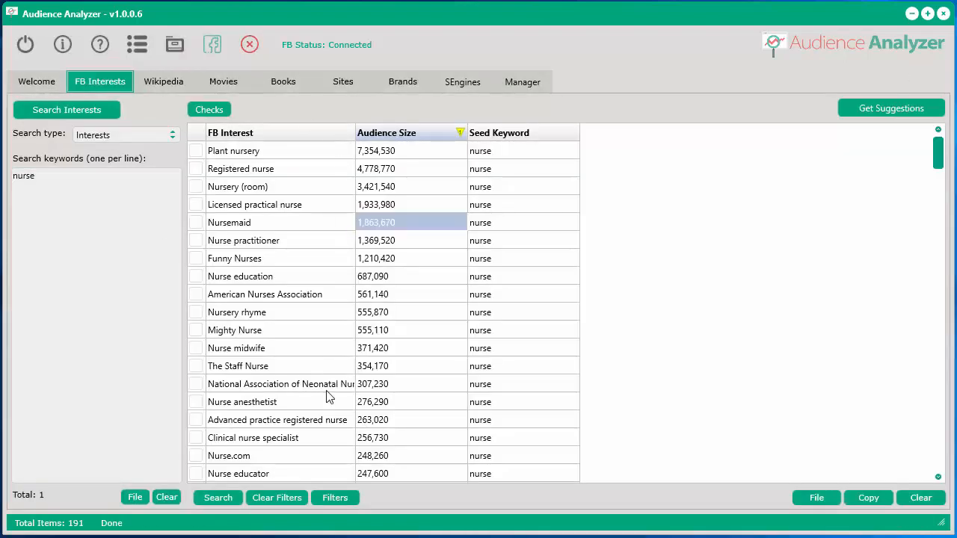
left_click(936, 499)
left_click(449, 326)
Search the keyword "nurse" with the search type Schools and clear the results
left_click(121, 134)
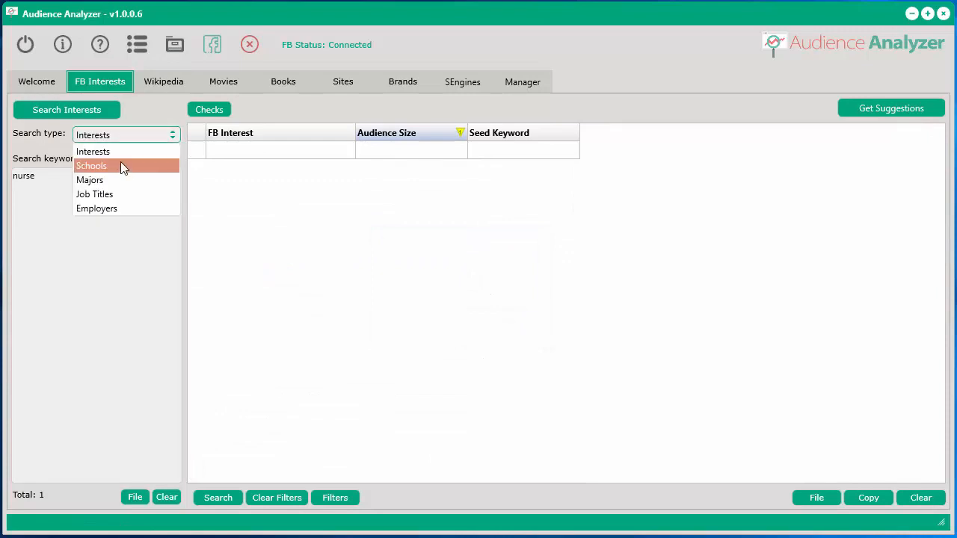
left_click(120, 163)
left_click(61, 108)
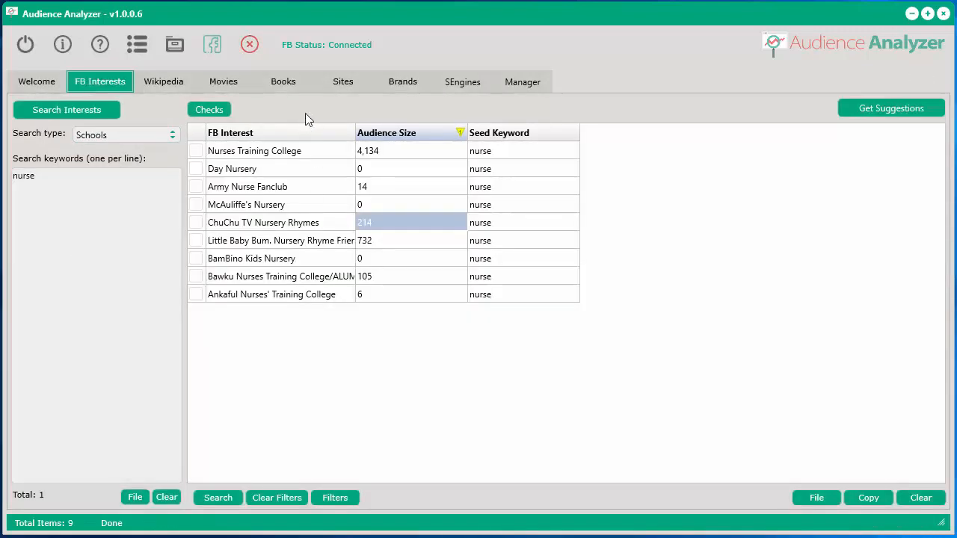
left_click(921, 497)
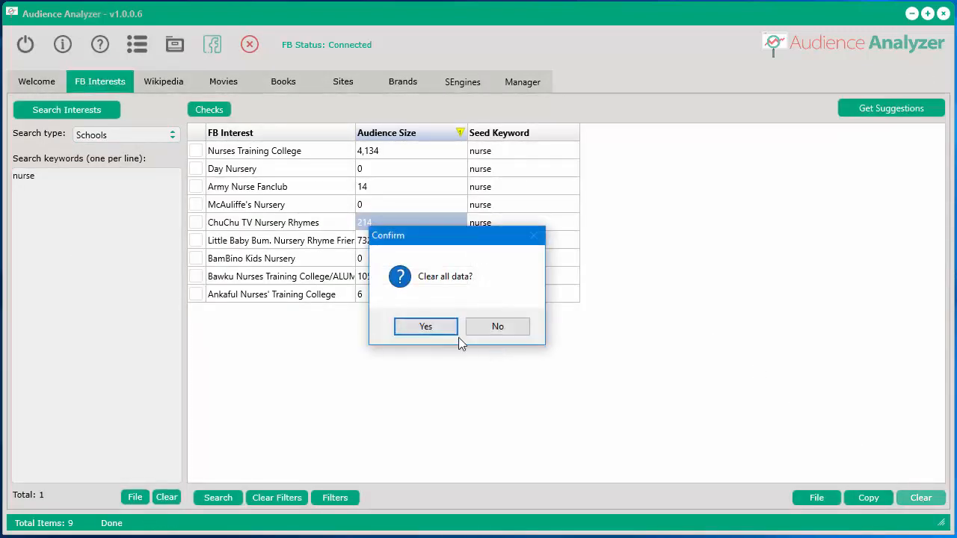
left_click(449, 327)
Search the keyword "nurse" with the search type Majors and clear the results
left_click(113, 134)
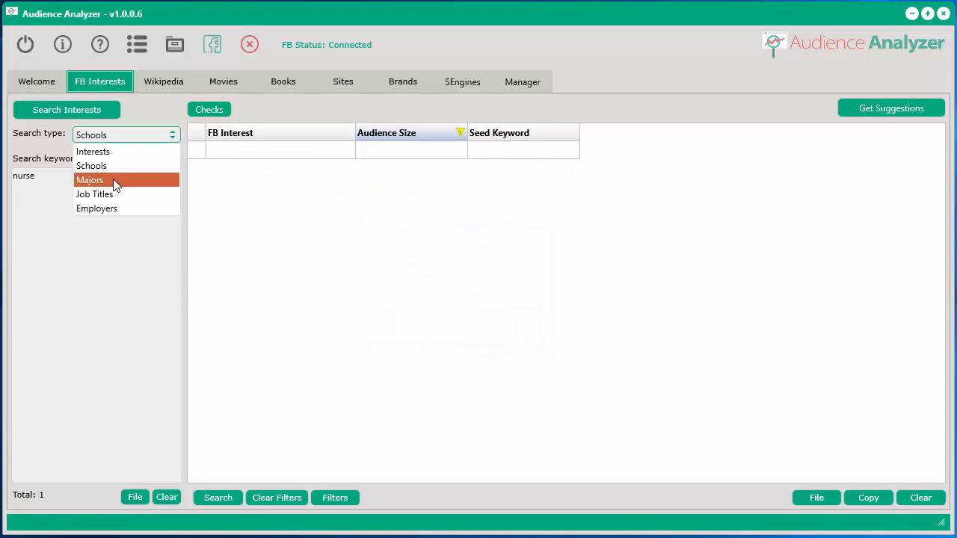
left_click(113, 179)
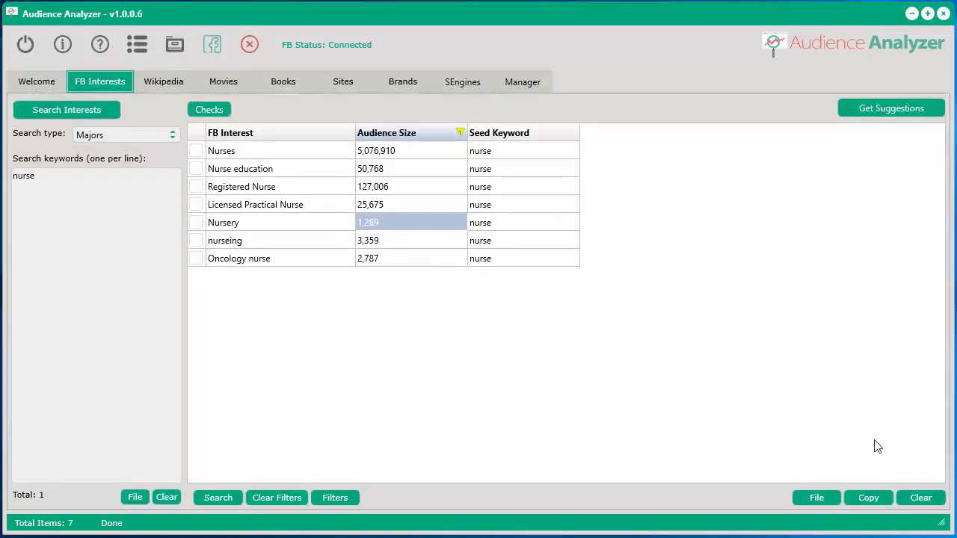
left_click(915, 497)
left_click(425, 326)
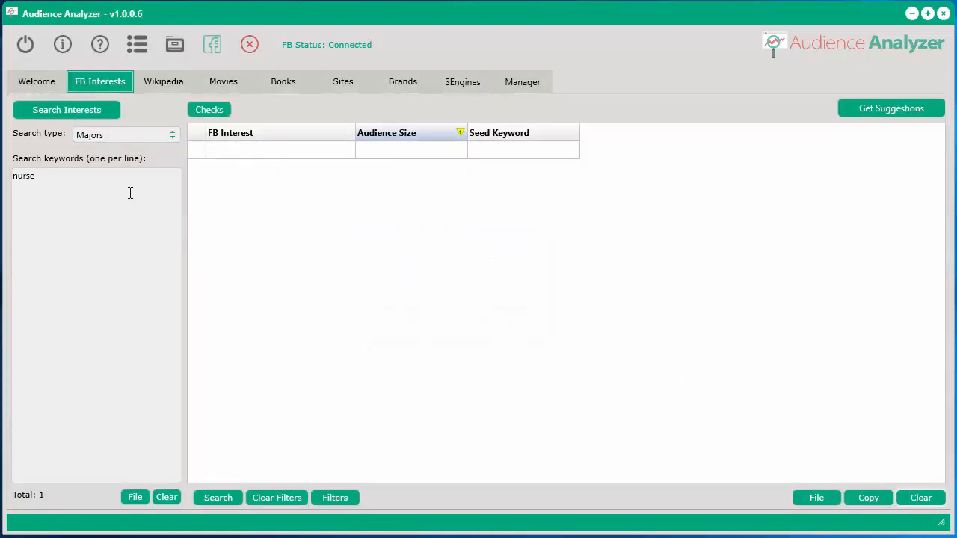
Search the keyword "nurse" with the search type Job Titles and clear the results
left_click(97, 138)
left_click(105, 195)
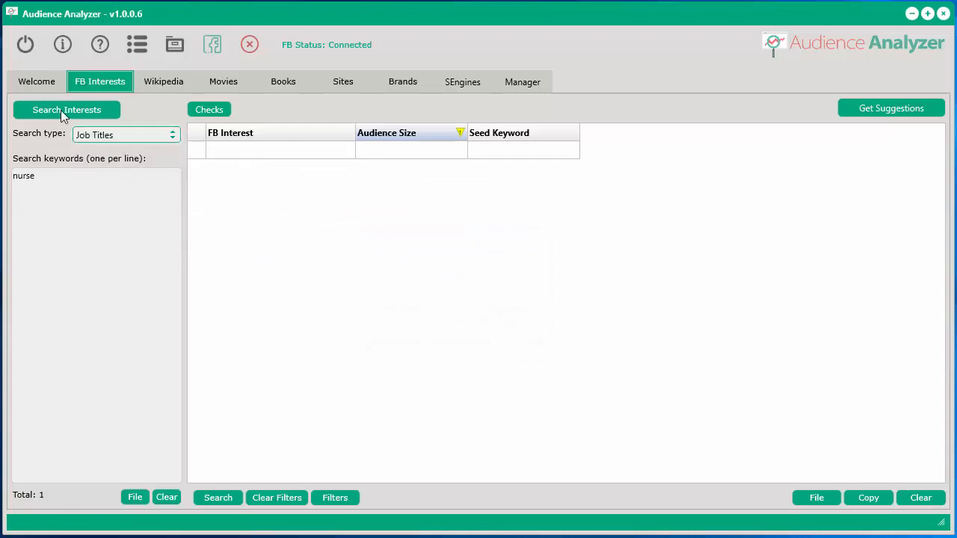
left_click(61, 110)
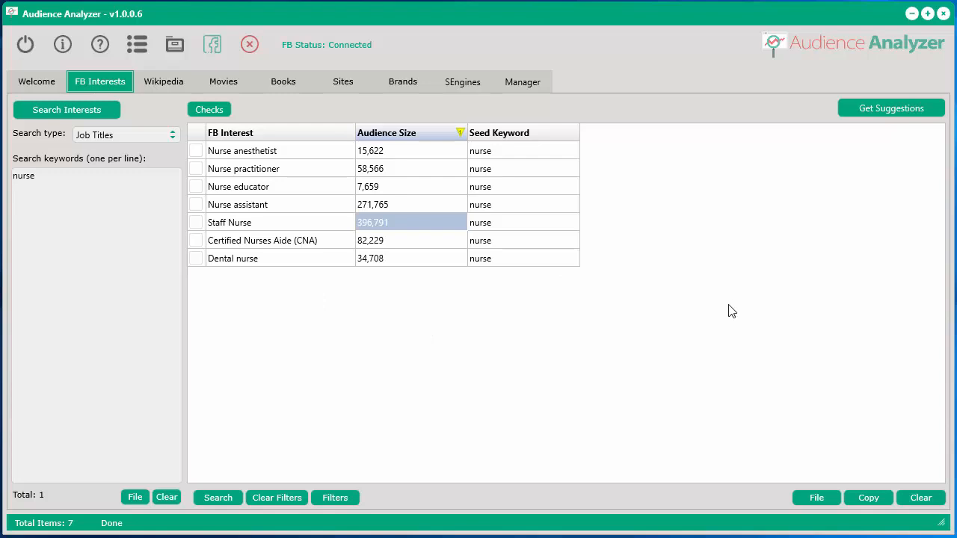
left_click(920, 498)
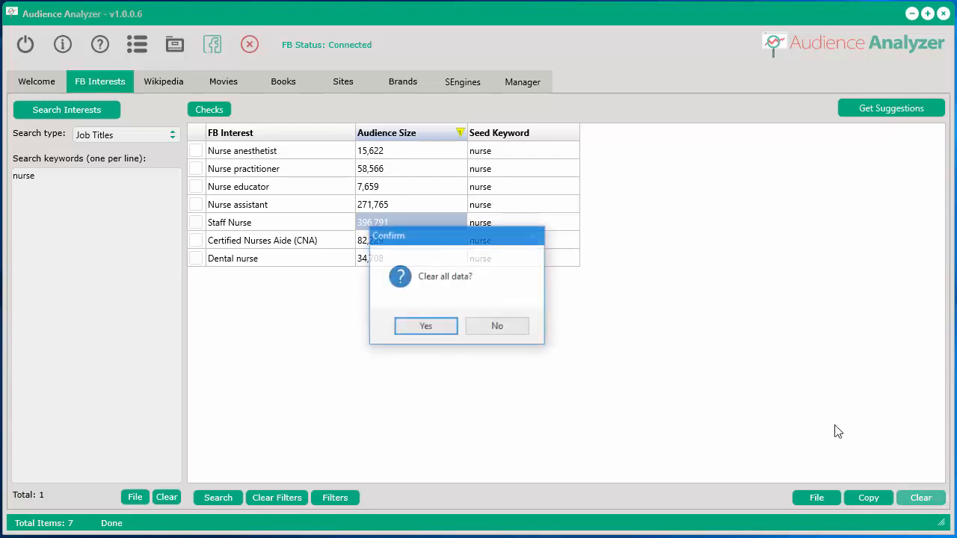
left_click(437, 329)
Search the keyword "nurse" with the search type Employers and clear the results
left_click(98, 136)
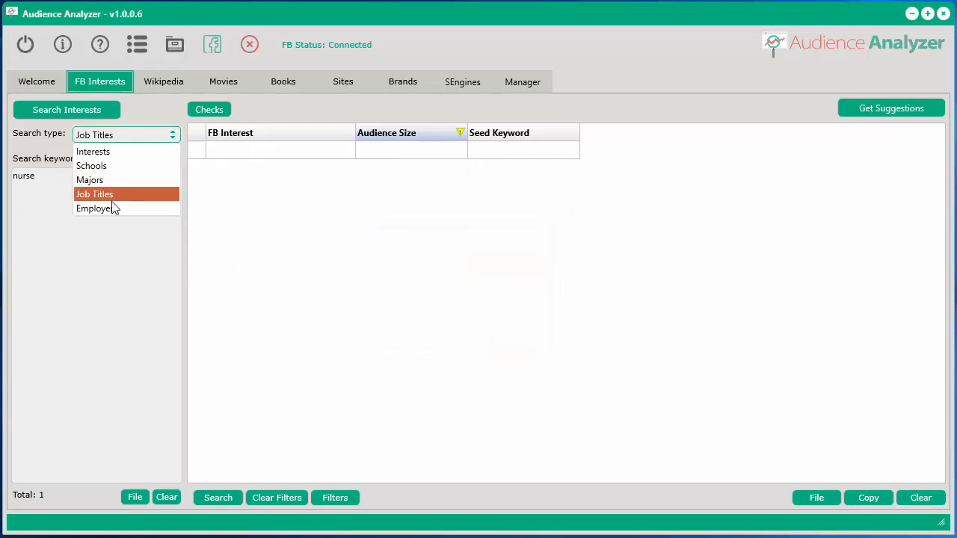
left_click(112, 207)
left_click(67, 110)
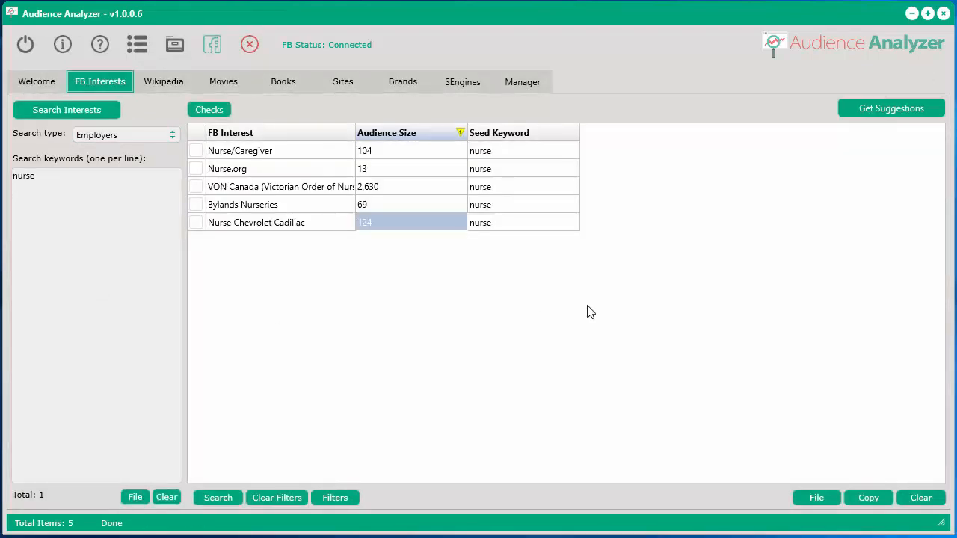
left_click(915, 497)
left_click(426, 326)
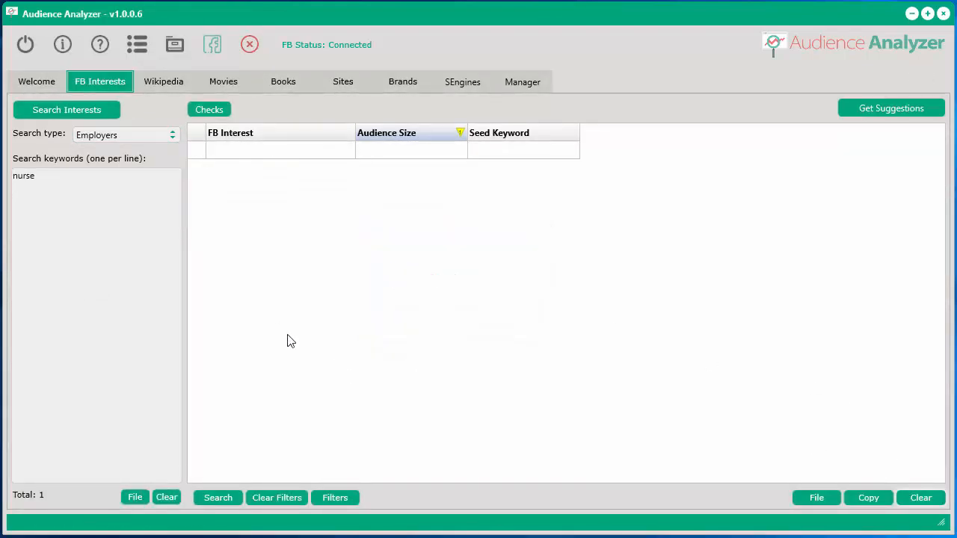
Set the search type back to Interests and search the keyword "nurse" again
left_click(120, 137)
left_click(120, 149)
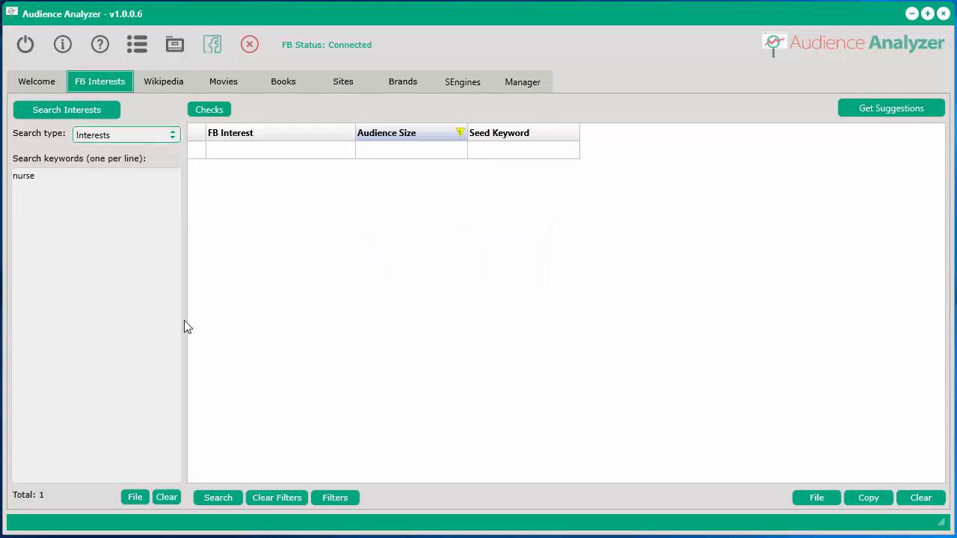
left_click(82, 110)
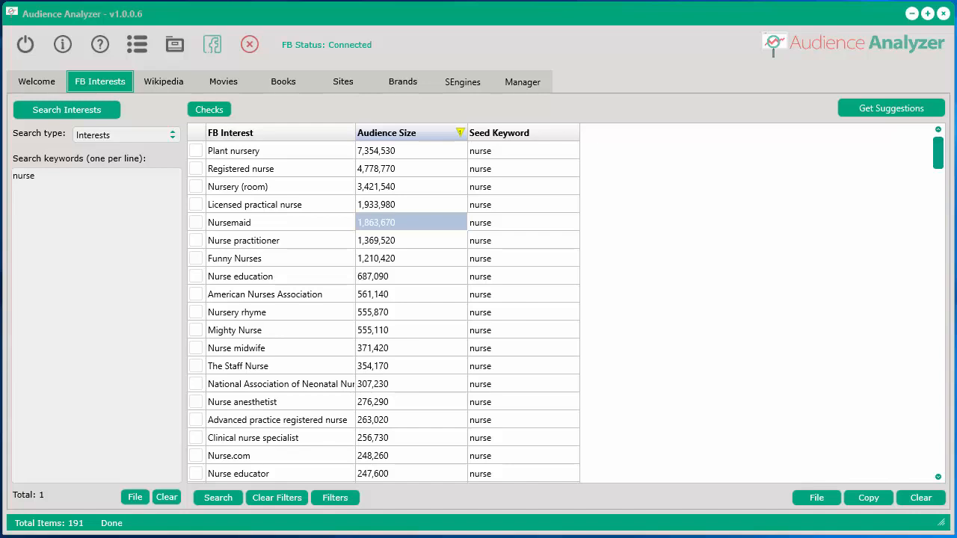
Search Wikipedia for the keyword "fishing" with the maximum results set to 1000
left_click(171, 83)
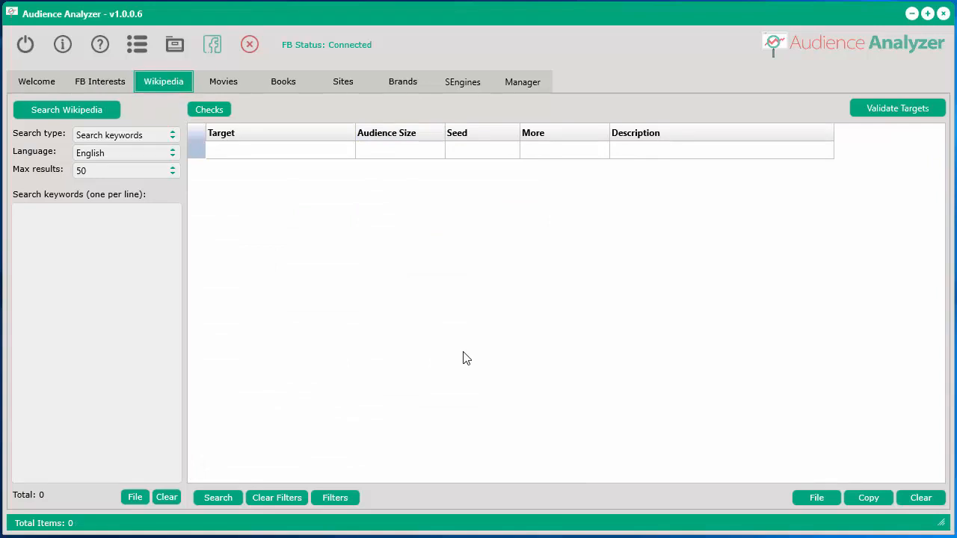
left_click(94, 81)
left_click(169, 84)
left_click(128, 177)
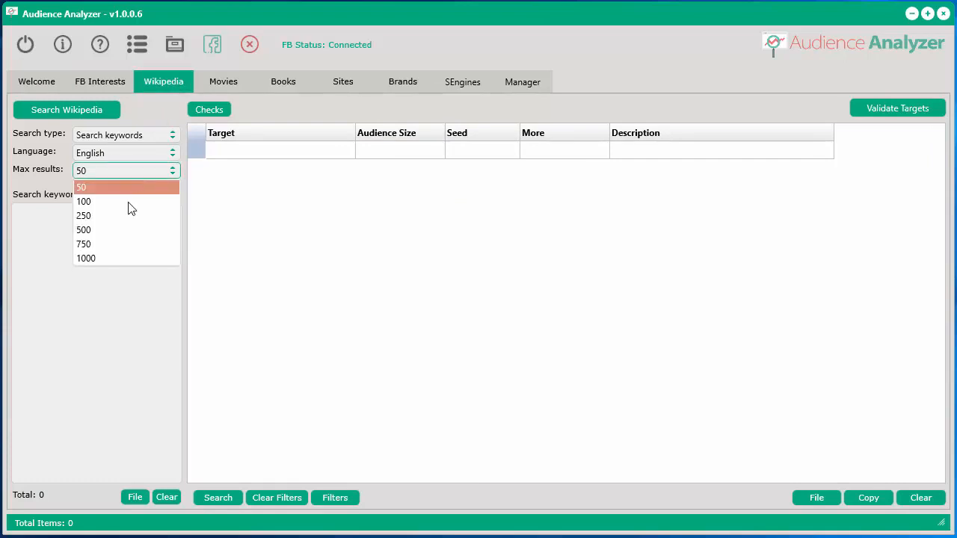
left_click(122, 258)
left_click(86, 292)
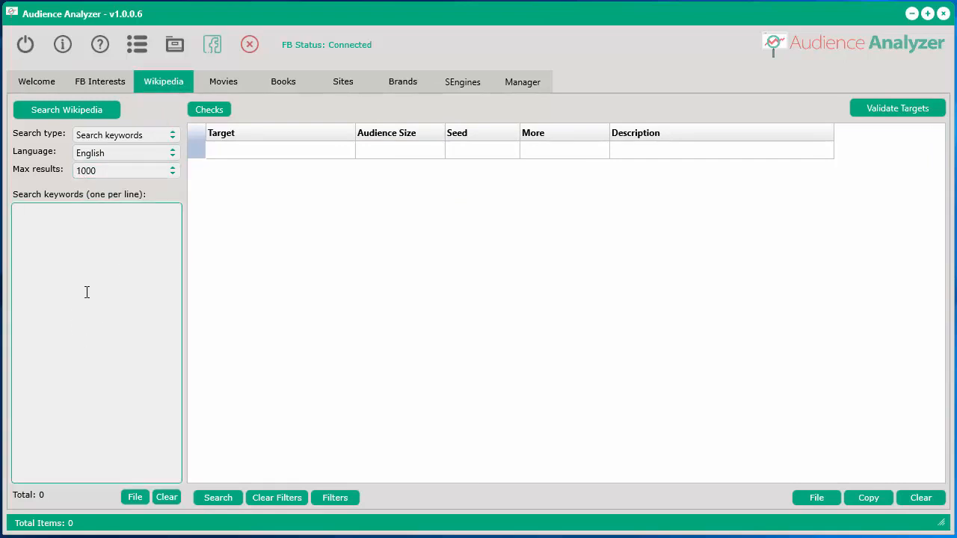
type("fishing")
left_click(80, 111)
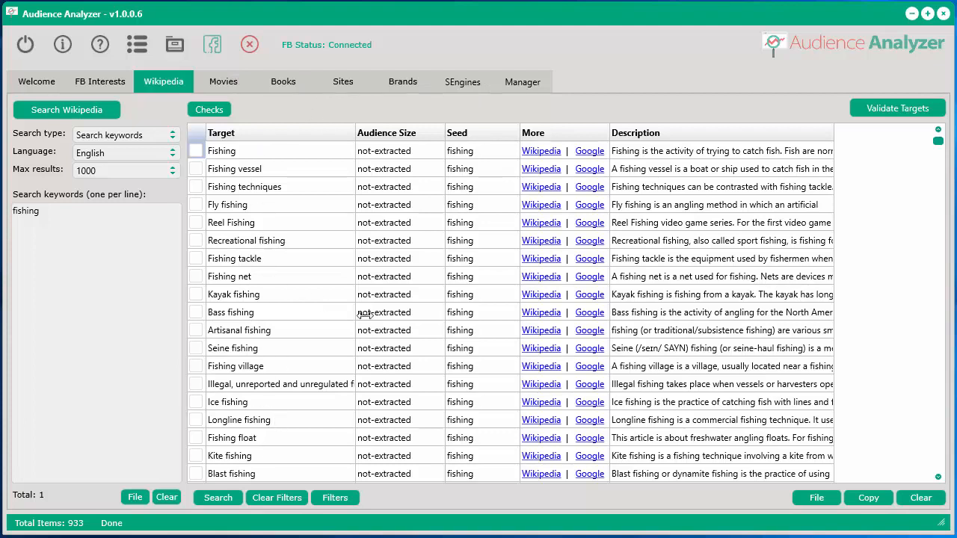
Validate the Wikipedia fishing targets against Facebook and sort them by audience size, largest first
left_click(883, 109)
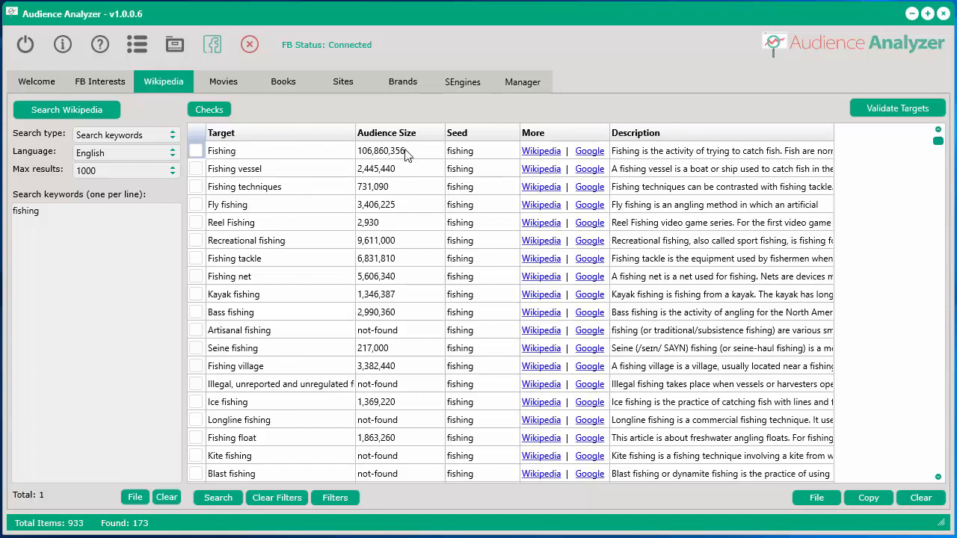
left_click(407, 134)
left_click(408, 136)
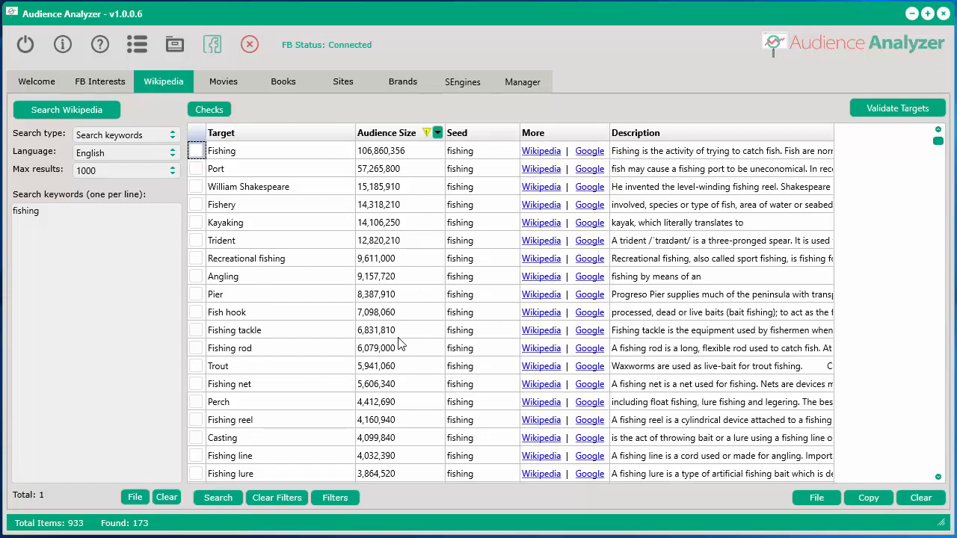
scroll(382, 364, "down", 1)
scroll(382, 364, "up", 1)
Select the targets Fish hook, Angling and Fishing and send them to FB Interests as search keywords
left_click(196, 313)
left_click(195, 278)
left_click(196, 152)
right_click(274, 282)
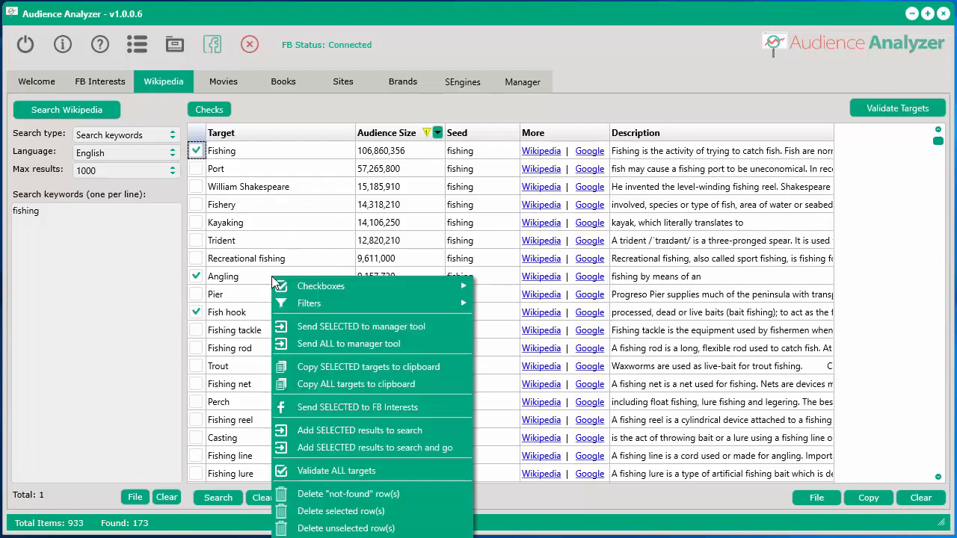
left_click(359, 408)
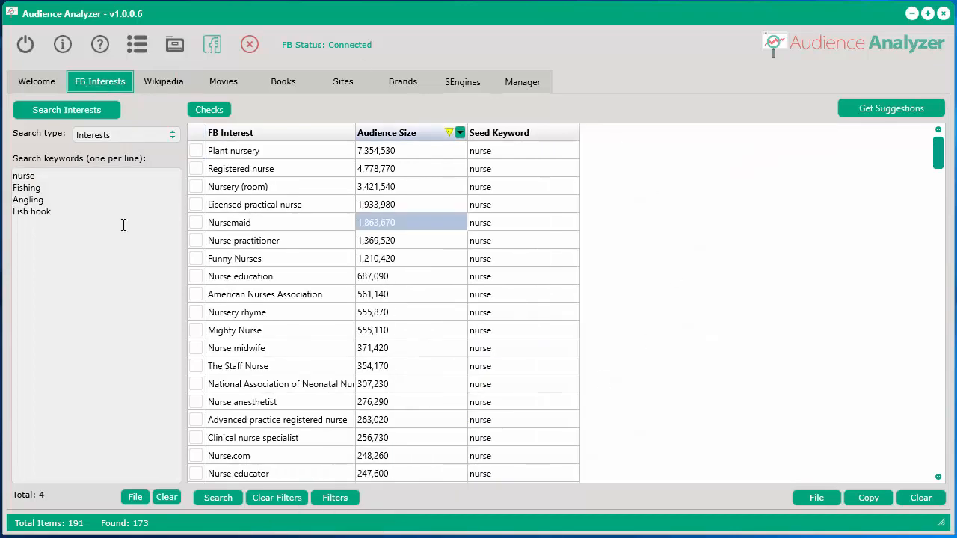
Clear the old nurse results and run the interest search with the keywords nurse, Fishing, Angling and Fish hook
left_click(916, 499)
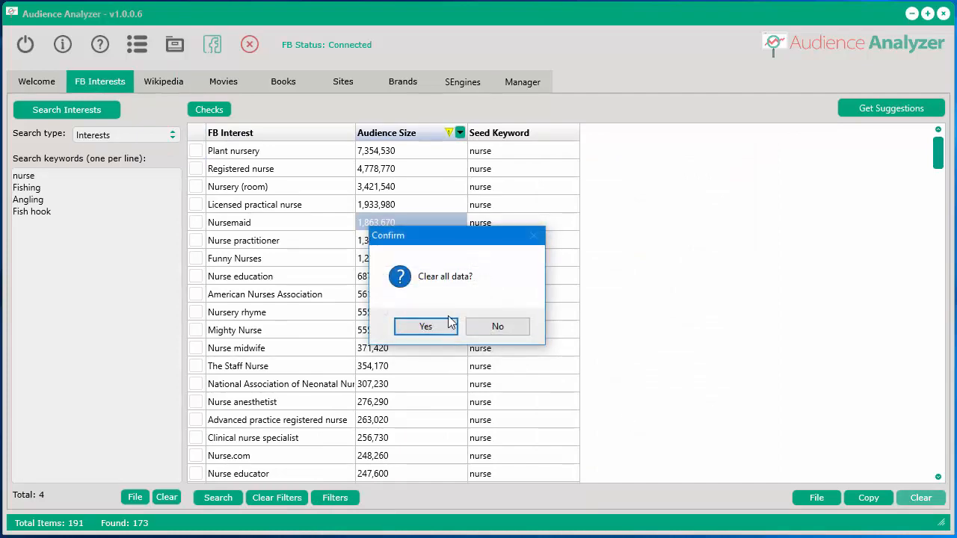
left_click(426, 327)
left_click(67, 112)
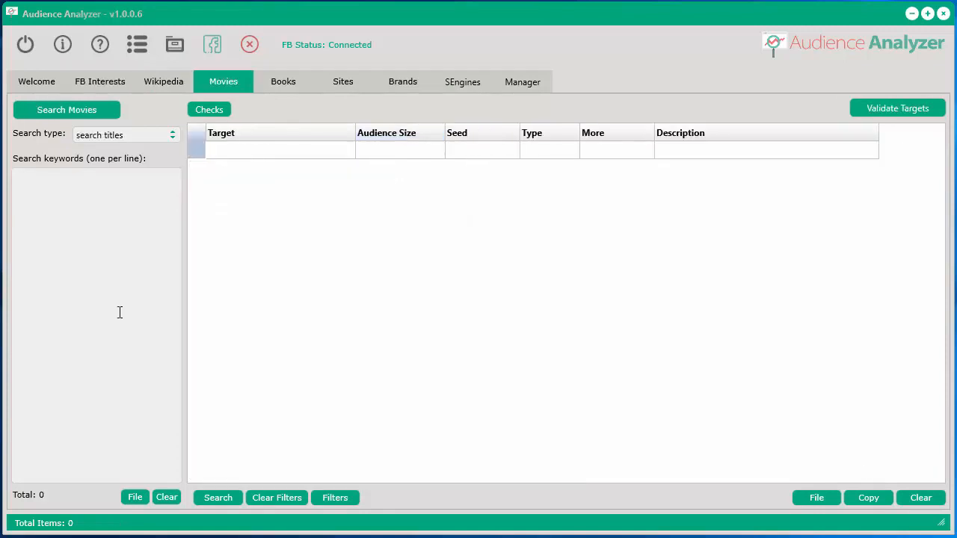
Review the movie search types, keep "search titles", and search movies for the keyword "zombies"
left_click(124, 136)
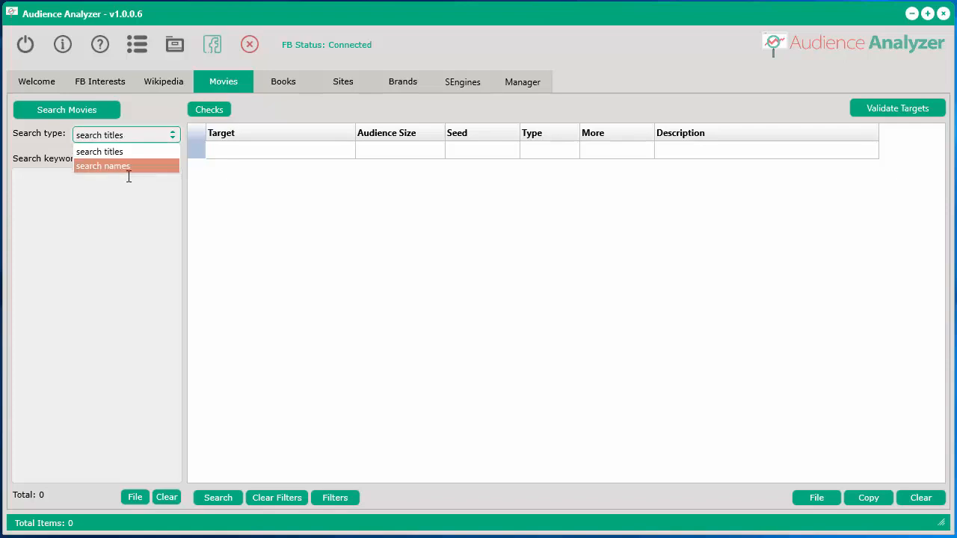
left_click(94, 283)
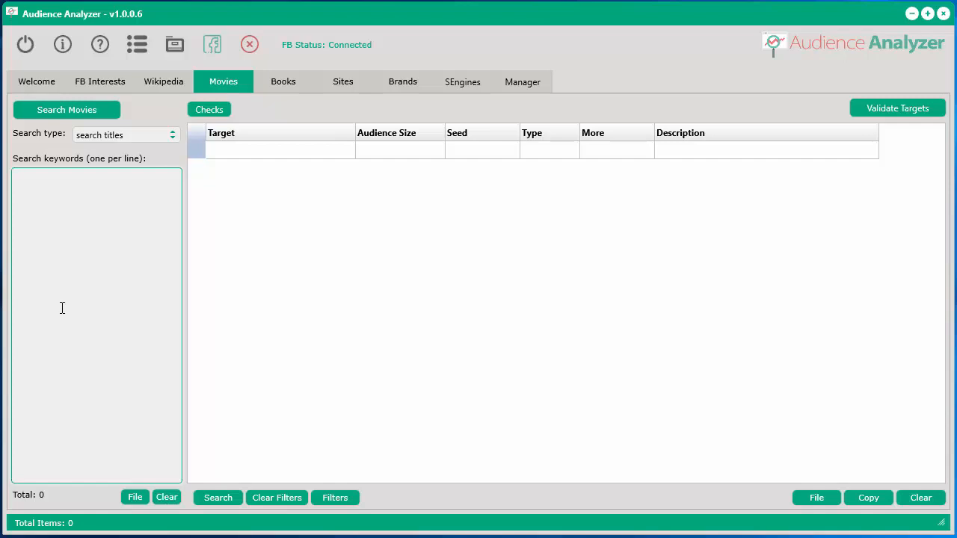
type("zombies")
left_click(81, 110)
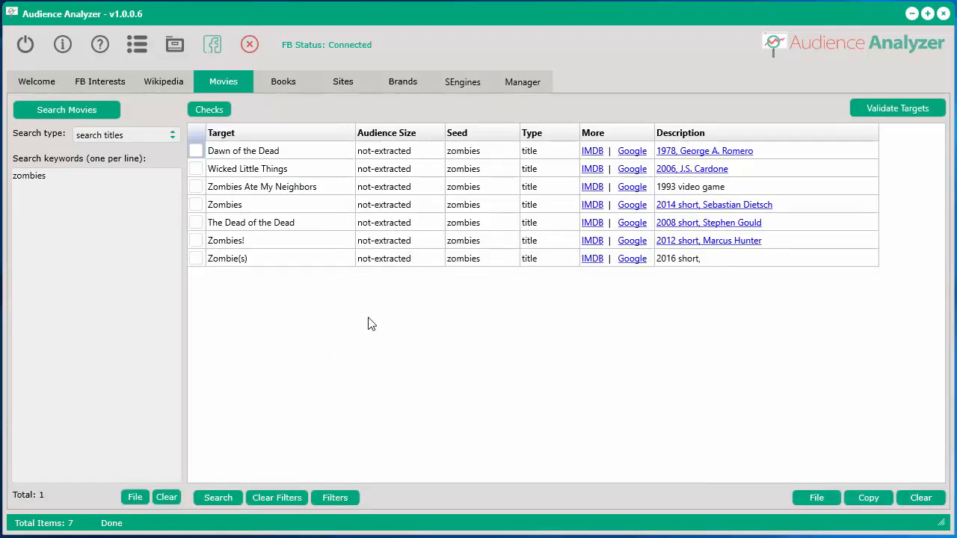
Validate the zombies movie targets and check the audience sizes of Dawn of the Dead and Zombies Ate My Neighbors
left_click(898, 109)
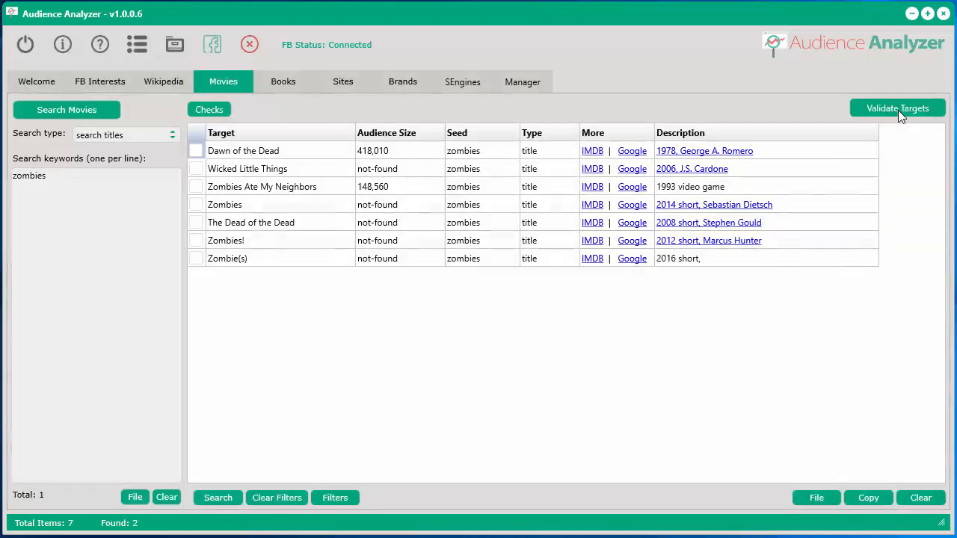
left_click(284, 155)
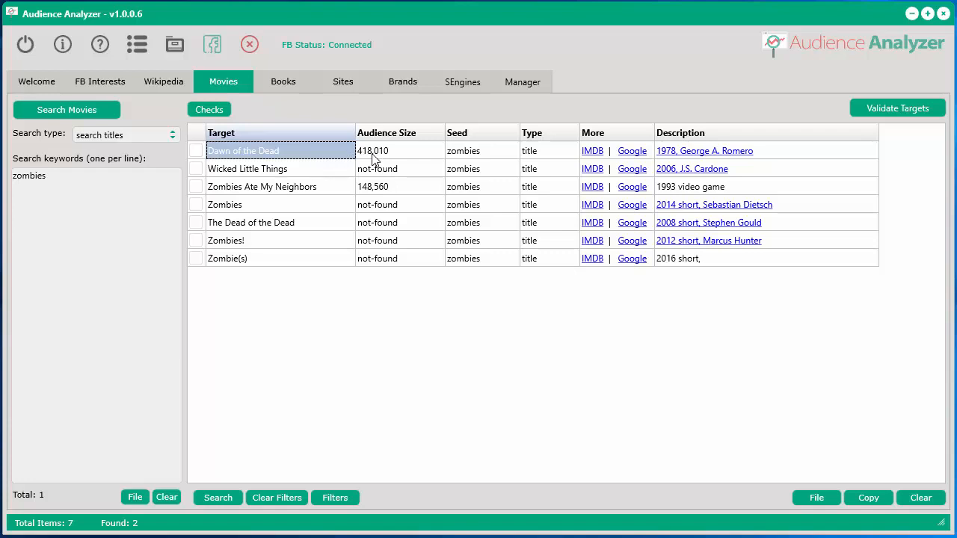
left_click(306, 188)
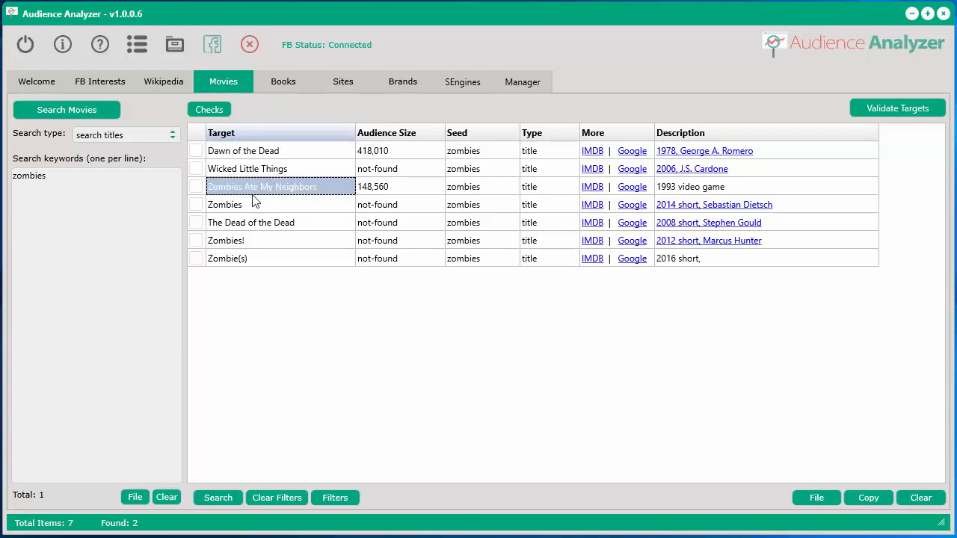
left_click(410, 188)
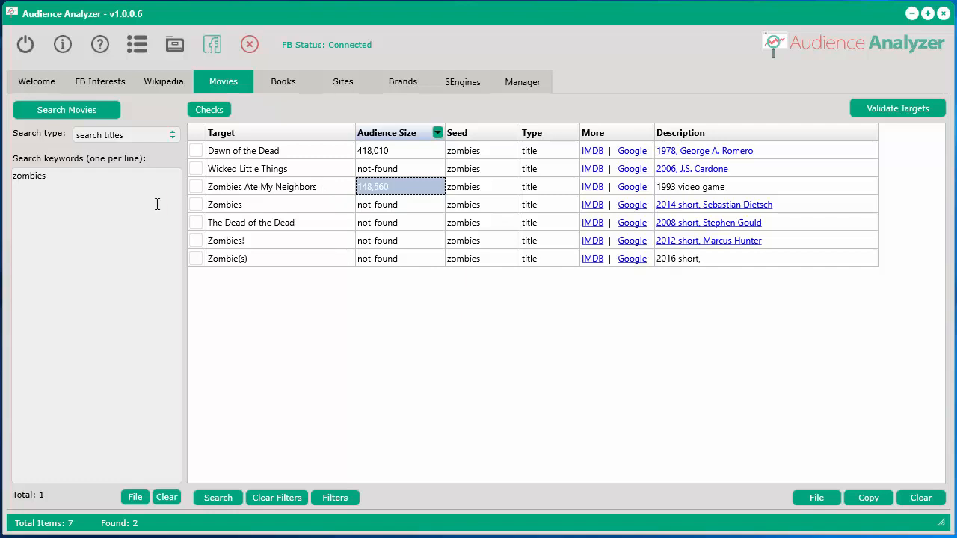
Add "walking dead" as a second movie keyword and run the movie search again
left_click(60, 183)
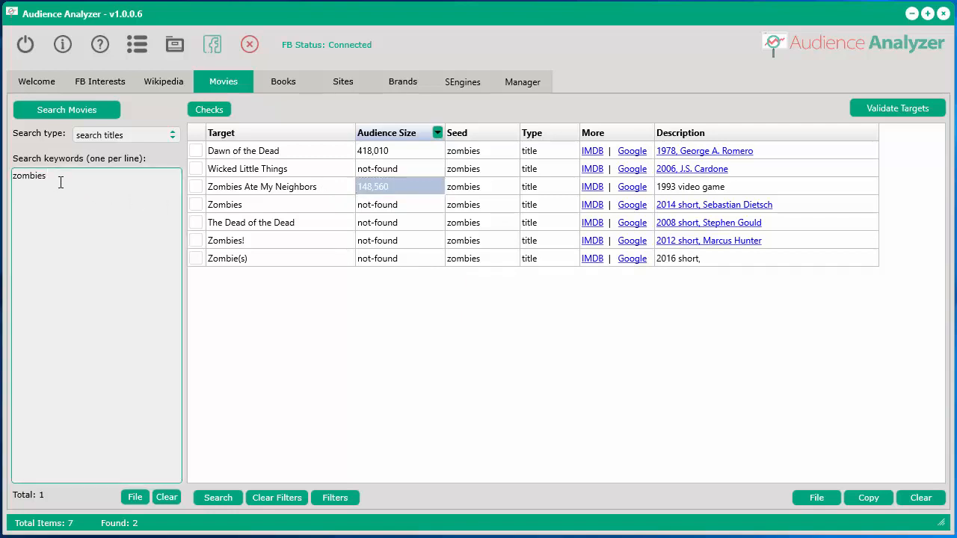
key("Return")
type("walking dead")
left_click(73, 116)
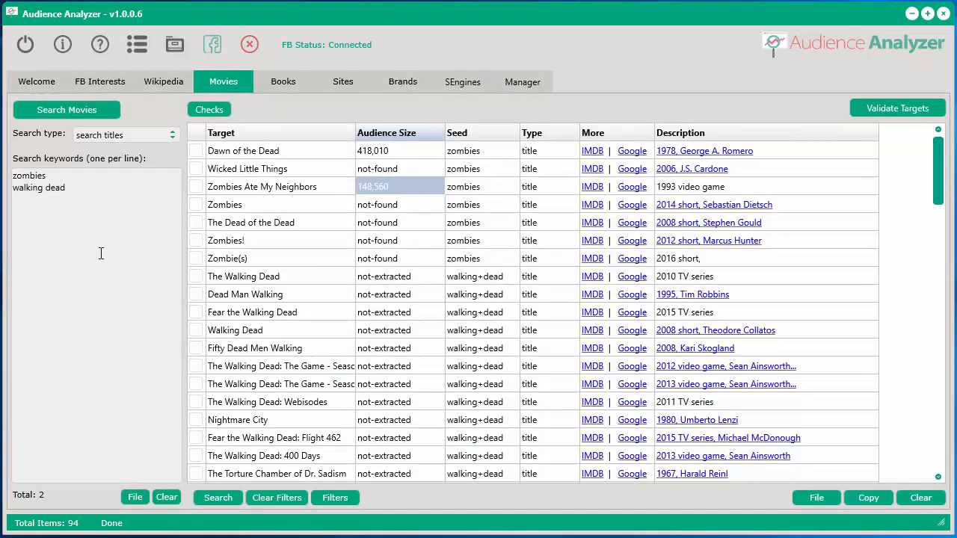
Validate the expanded list of movie targets and sort it by audience size, largest first
left_click(897, 105)
left_click(414, 133)
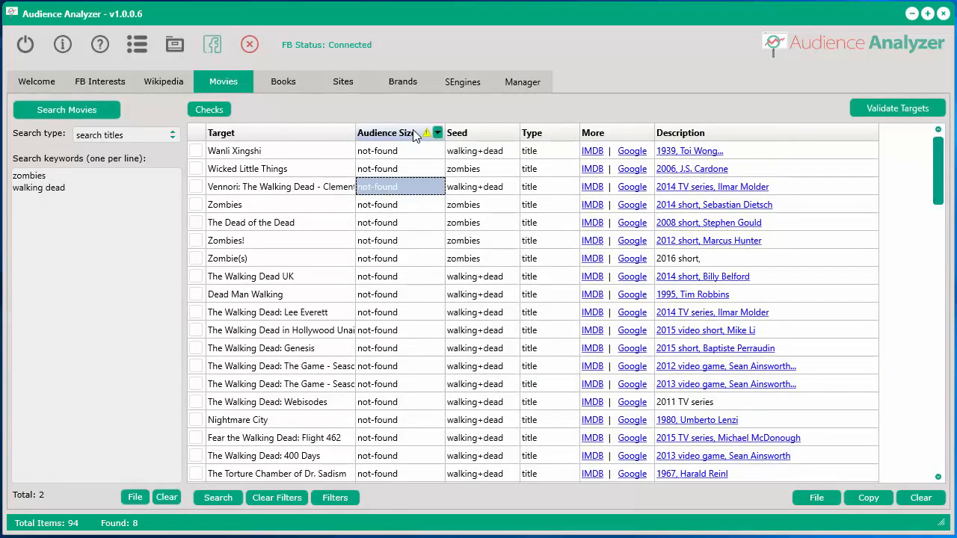
left_click(415, 133)
Check the audience size of Fear the Walking Dead and look through the show's IMDB page
left_click(265, 174)
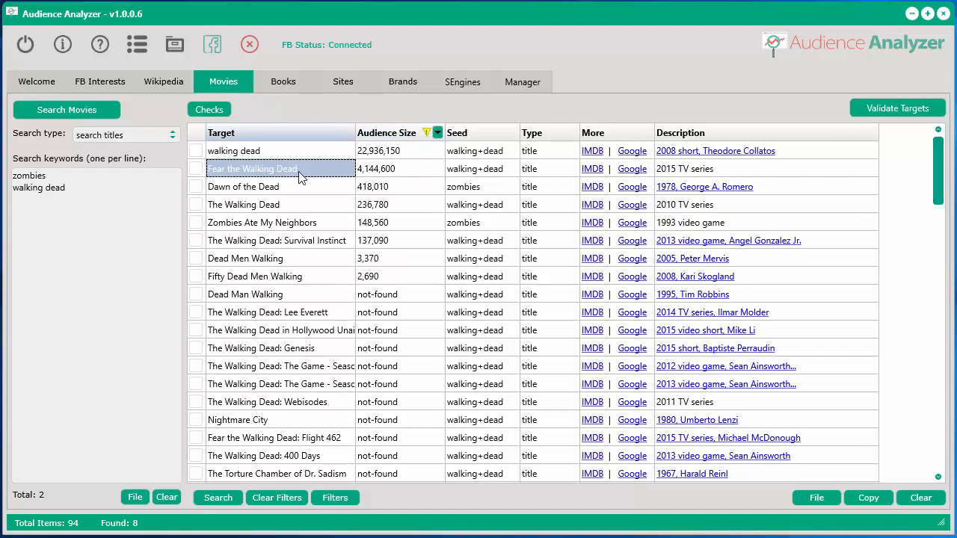
left_click(395, 175)
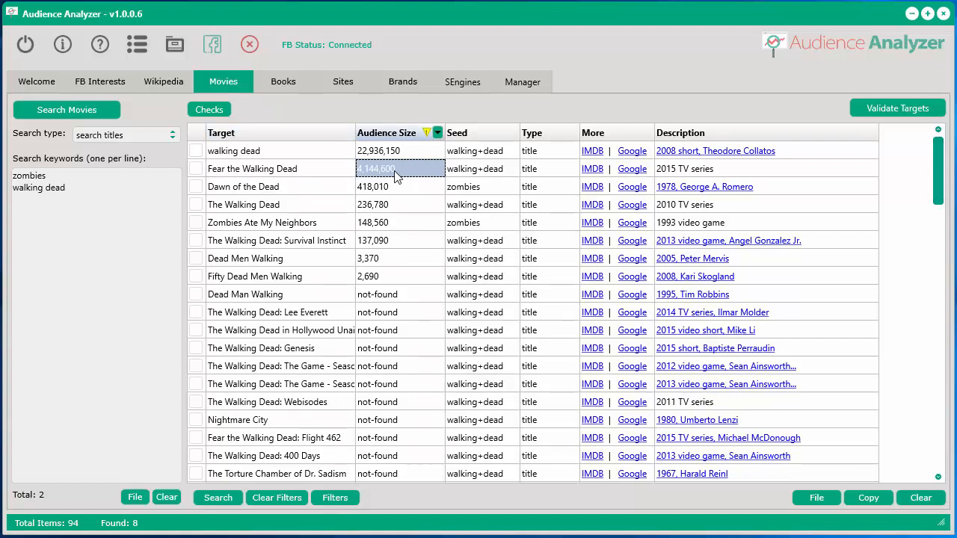
left_click(310, 170)
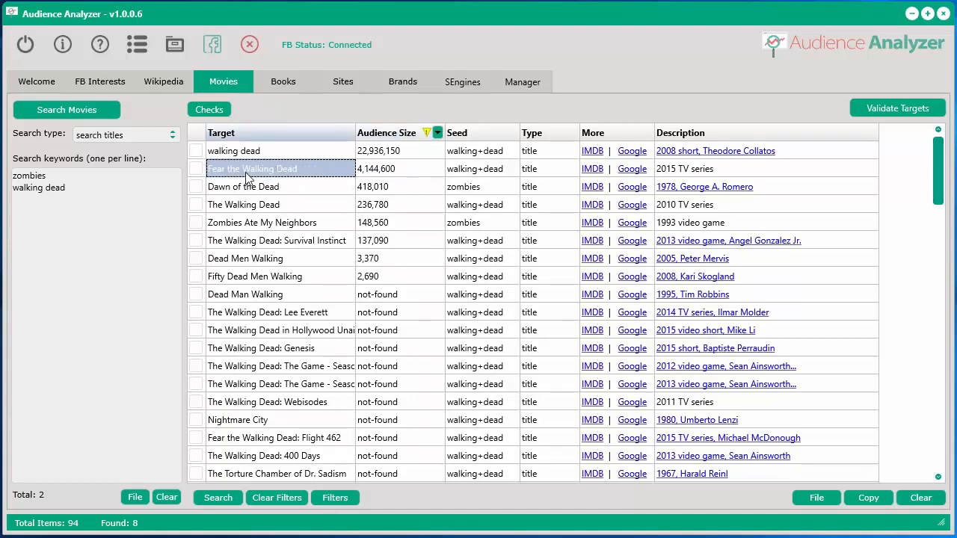
left_click(595, 170)
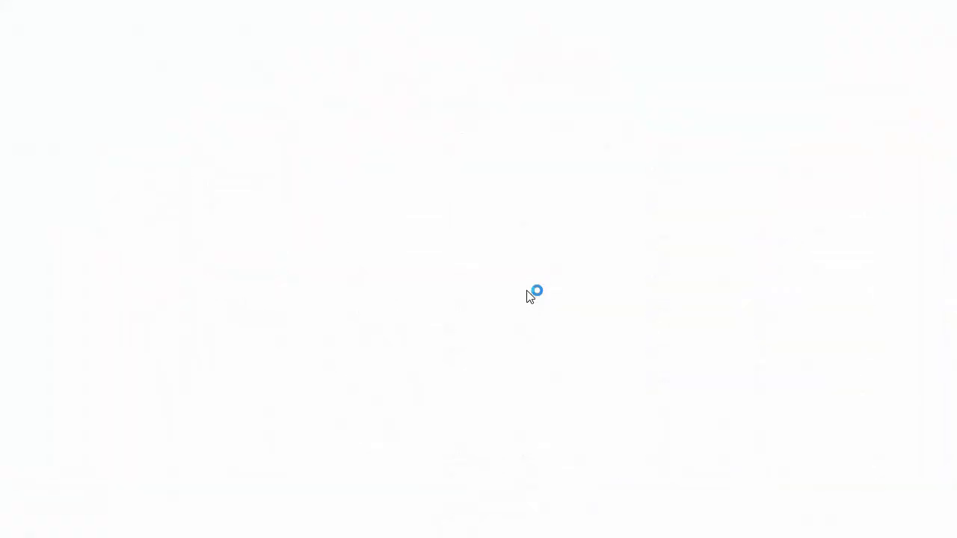
scroll(362, 464, "down", 4)
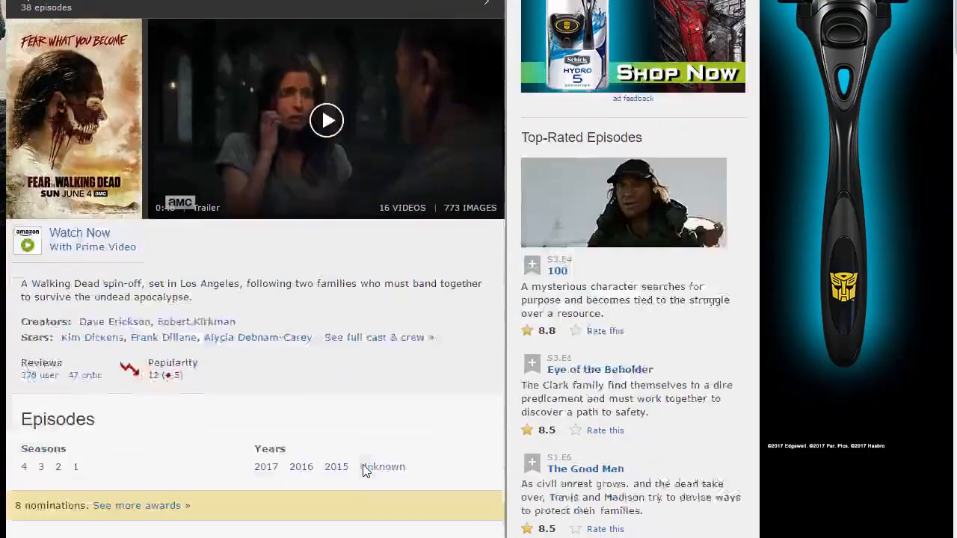
scroll(364, 459, "up", 3)
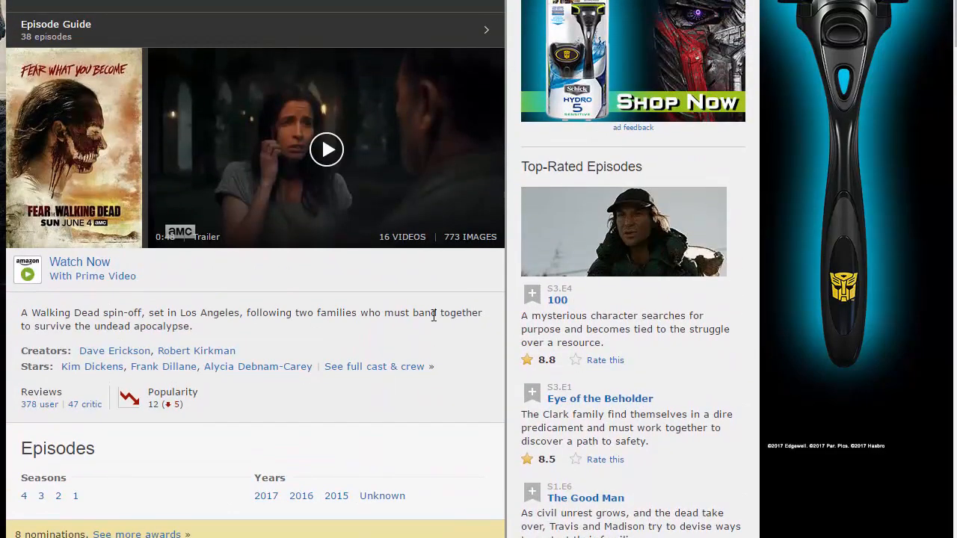
scroll(404, 331, "up", 1)
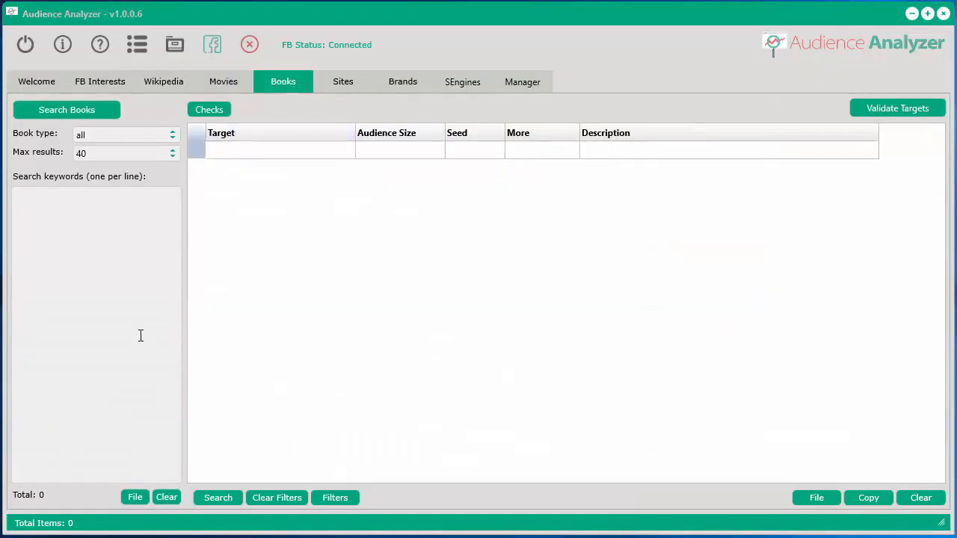
Search all book types for the keyword "hunting" with a maximum of 200 results
left_click(124, 134)
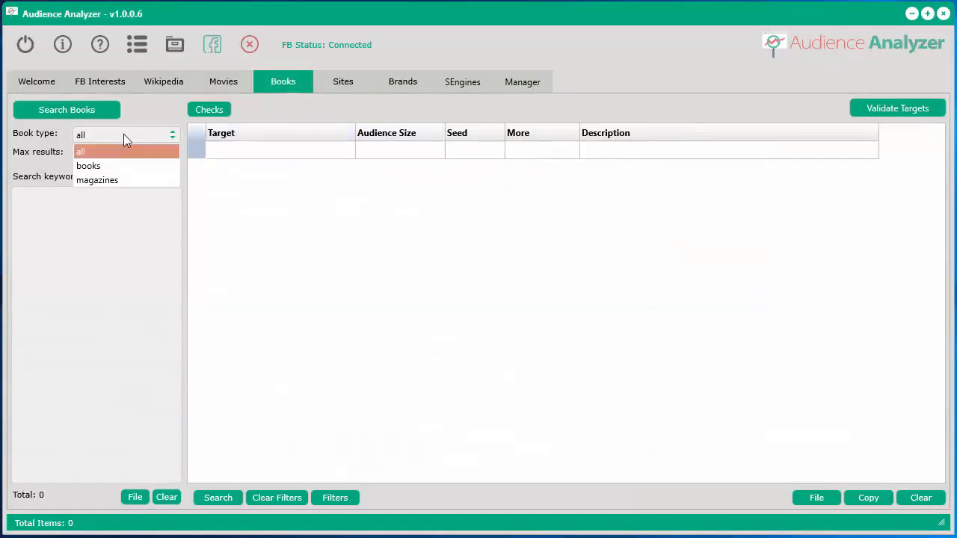
left_click(106, 313)
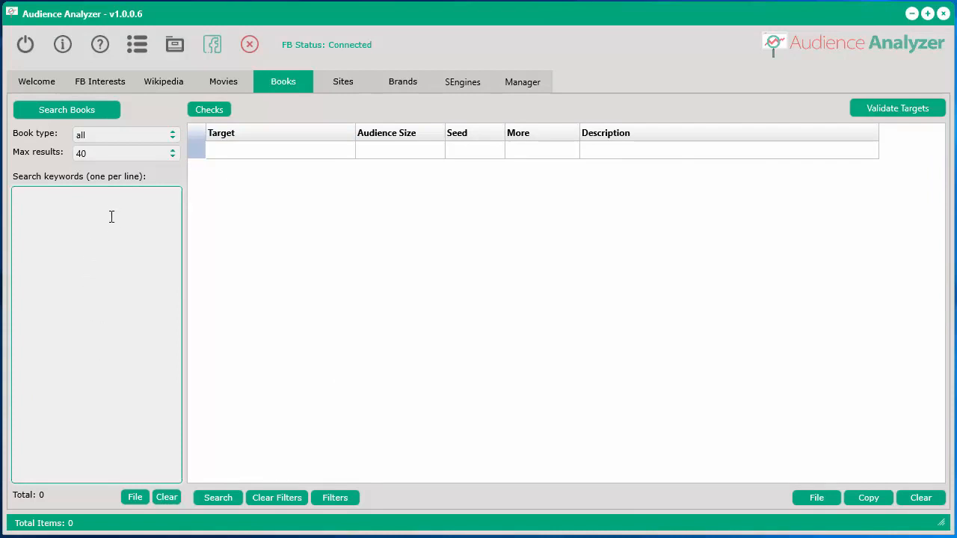
type("hunting")
left_click(112, 156)
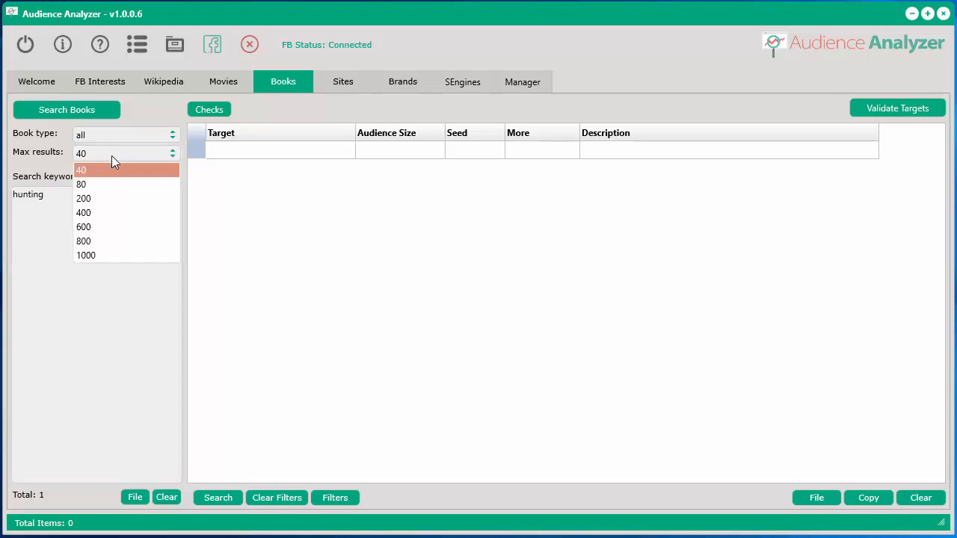
left_click(112, 197)
left_click(66, 109)
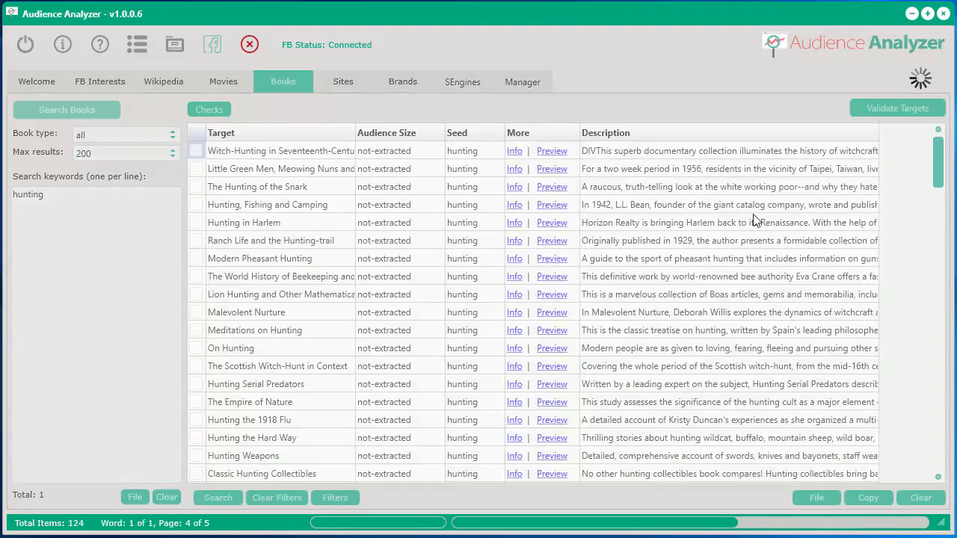
Validate the hunting book targets and sort them by audience size, largest first
left_click(896, 107)
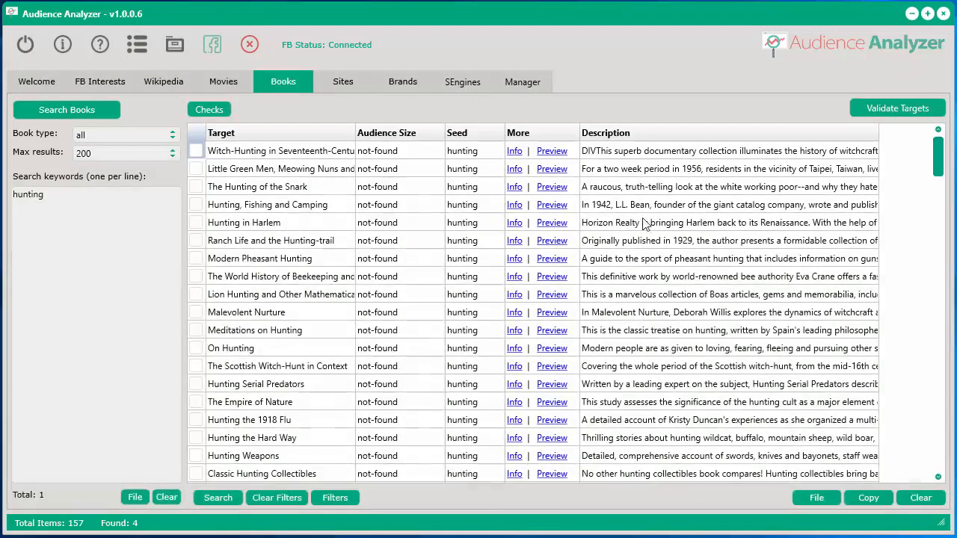
left_click(423, 134)
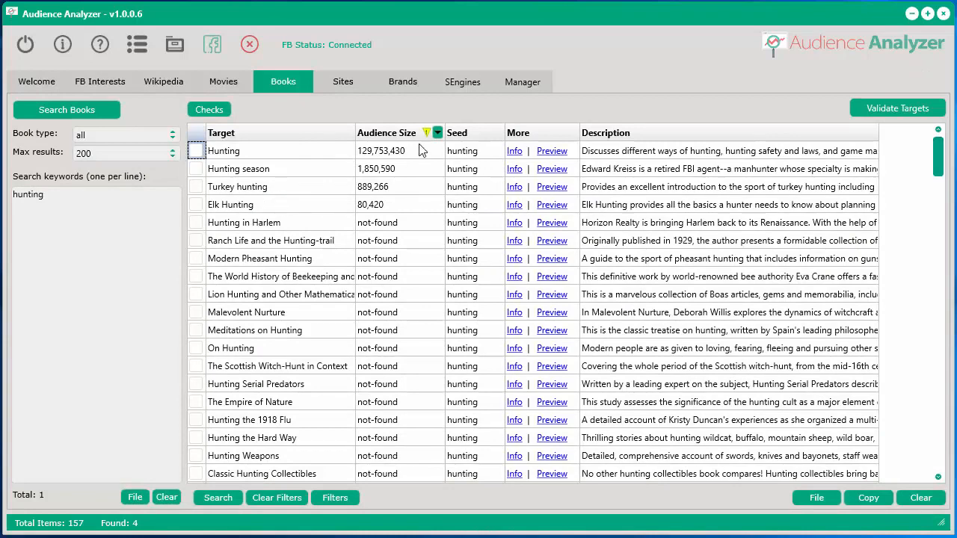
left_click(266, 188)
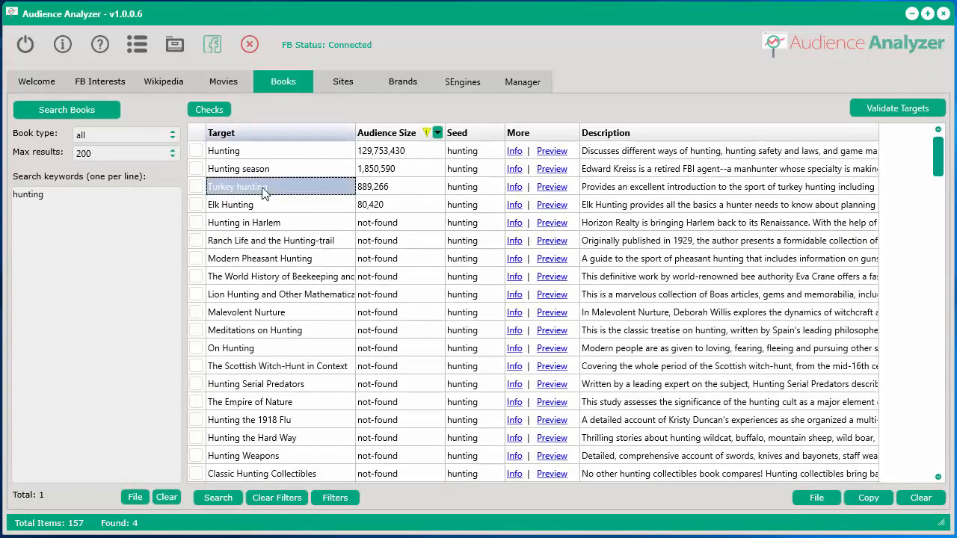
left_click(262, 209)
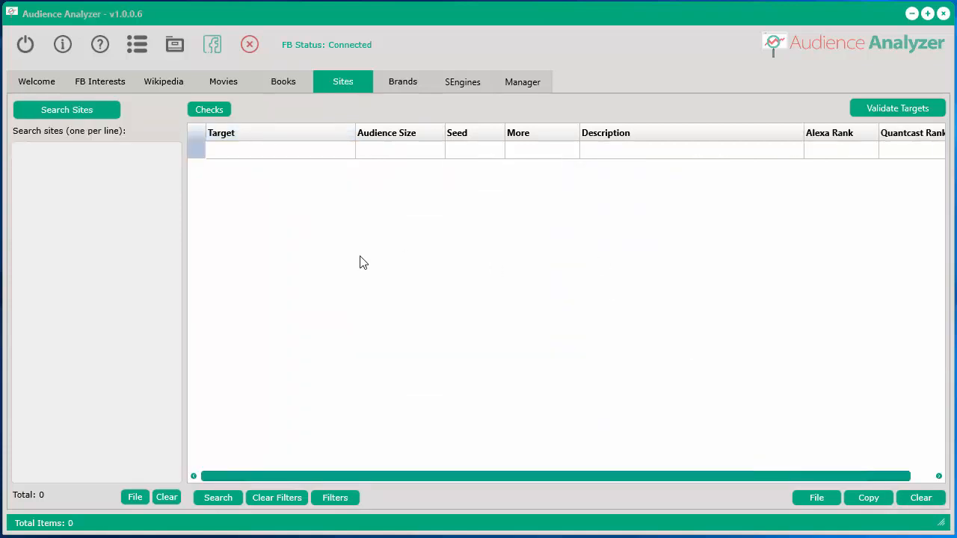
Run a site search for websites related to nurse.com
left_click(67, 235)
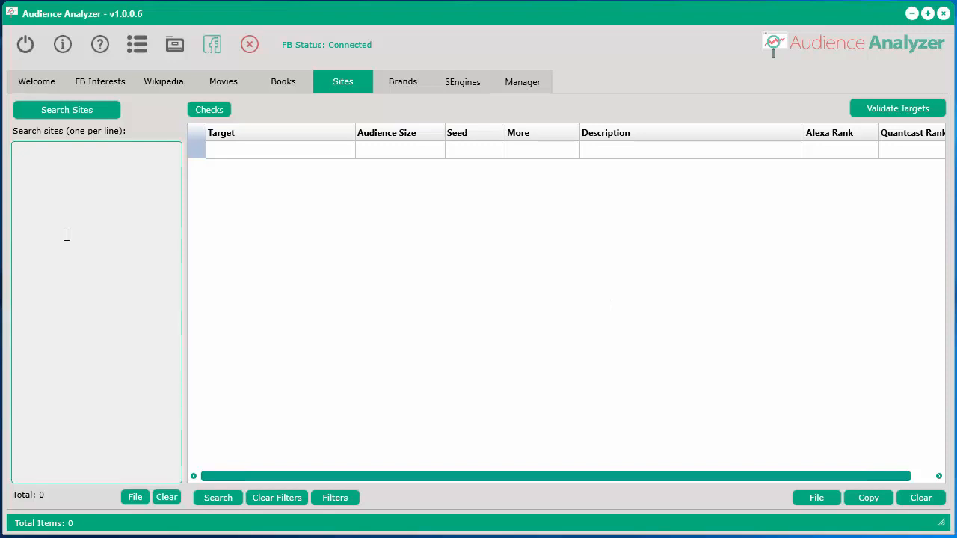
type("nurse.com")
left_click(82, 113)
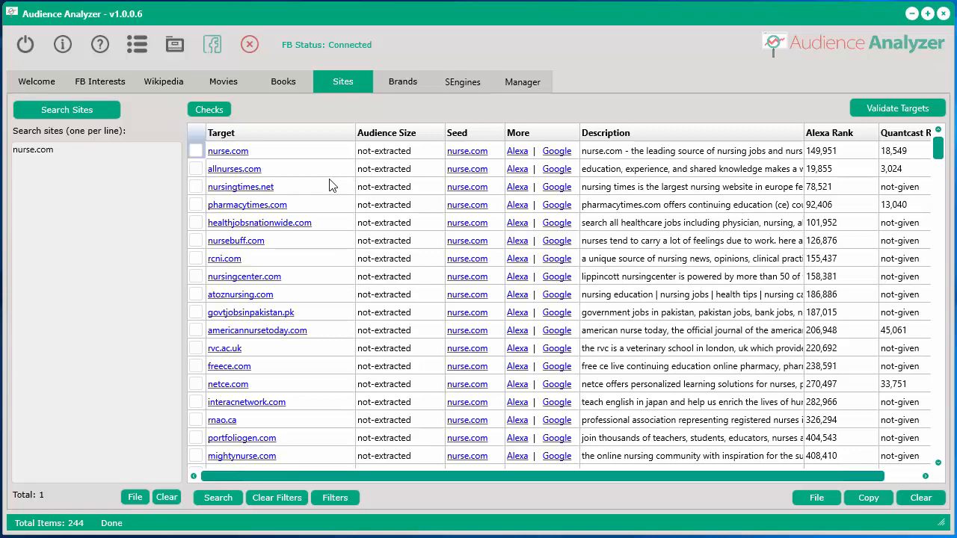
Validate the nurse.com site targets and sort them by audience size, largest first
left_click(873, 109)
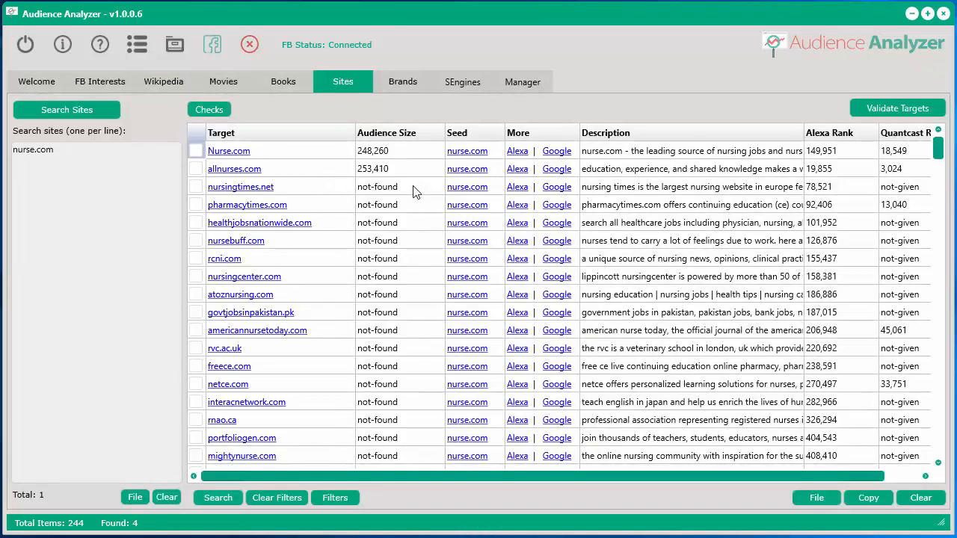
left_click(409, 139)
left_click(409, 139)
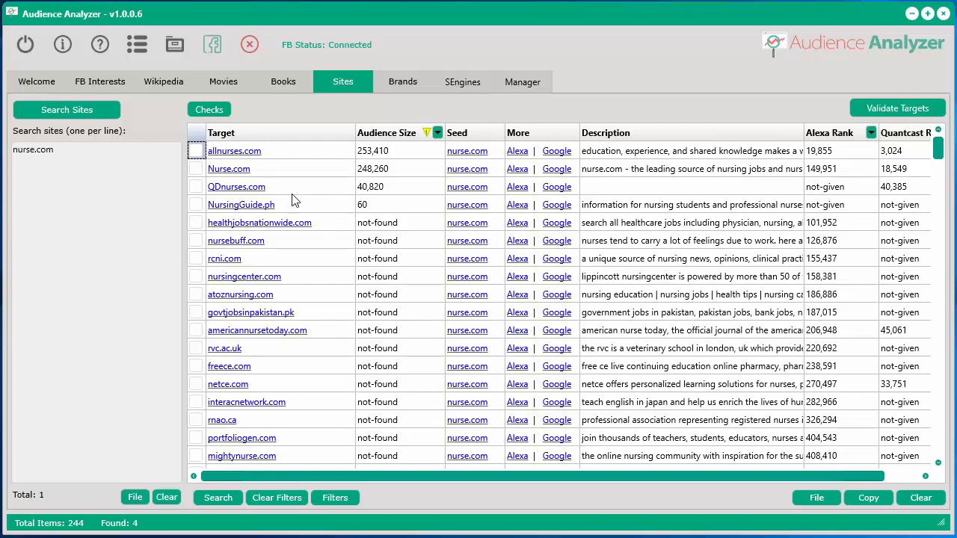
left_click(394, 173)
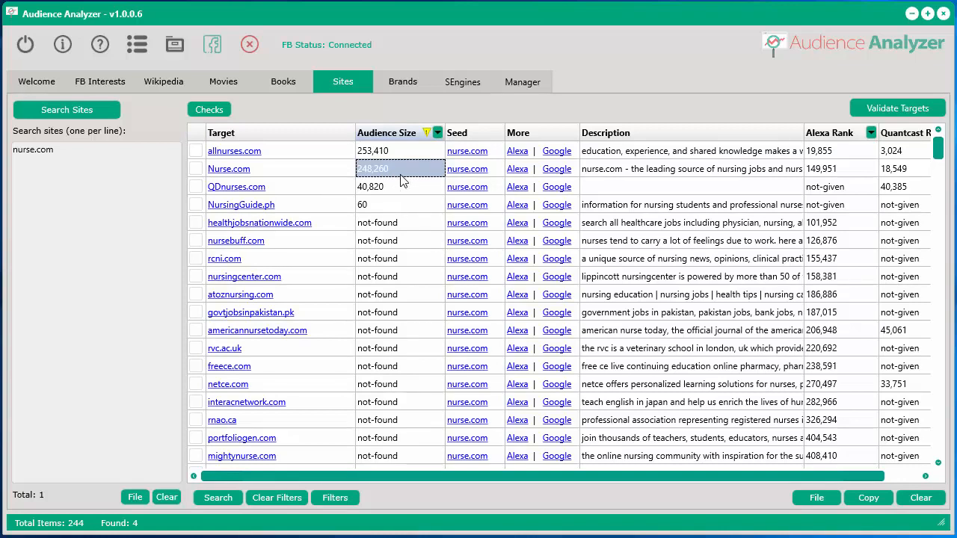
Add the allnurses.com, Nurse.com, QDnurses.com and NursingGuide.ph results to the searched sites and run the site search again
left_click(196, 151)
left_click(196, 169)
left_click(196, 187)
right_click(362, 172)
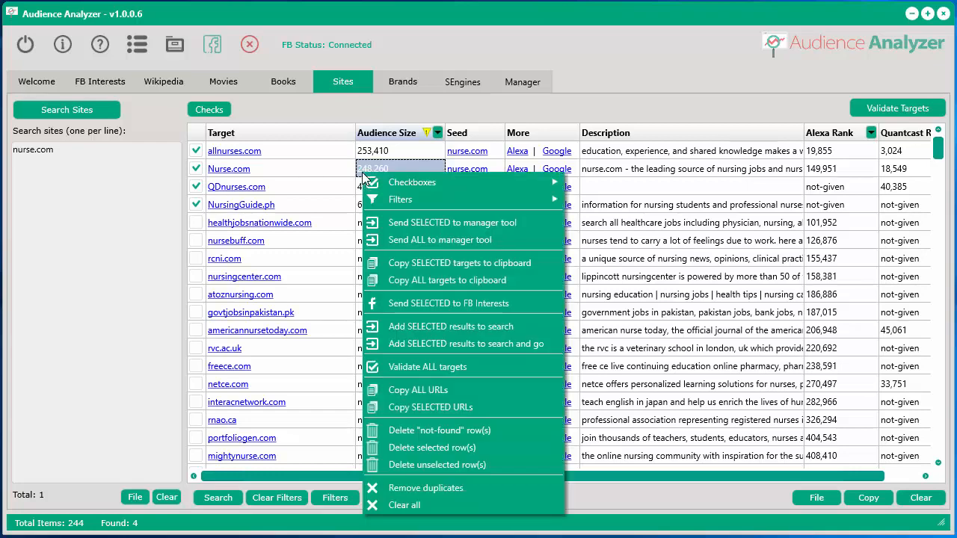
left_click(473, 327)
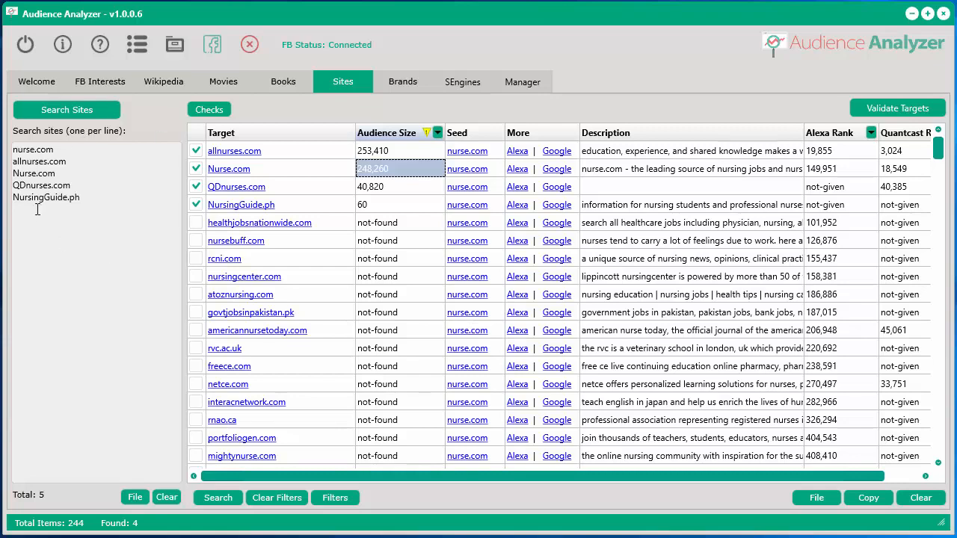
left_click(65, 112)
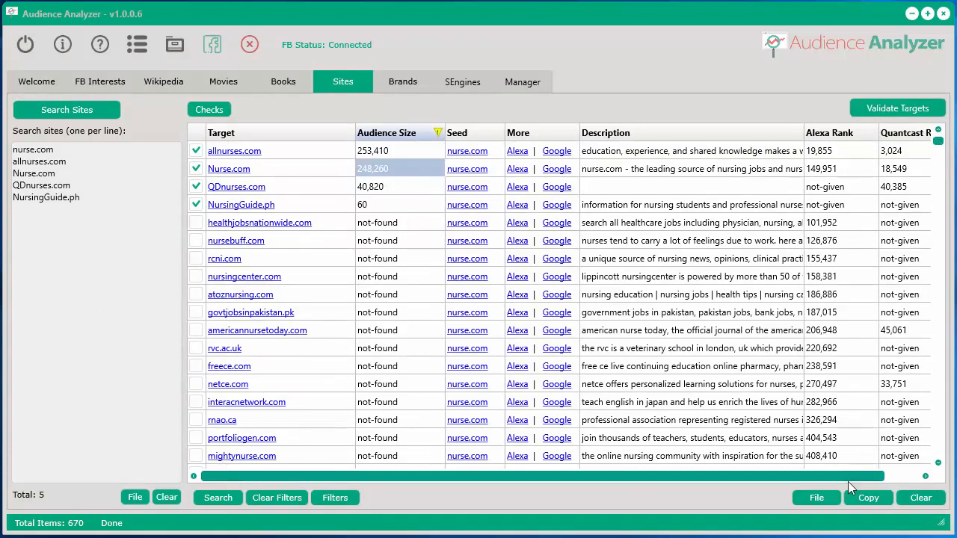
Sort the expanded site results by Alexa rank in ascending order
left_click_drag(848, 478, 901, 481)
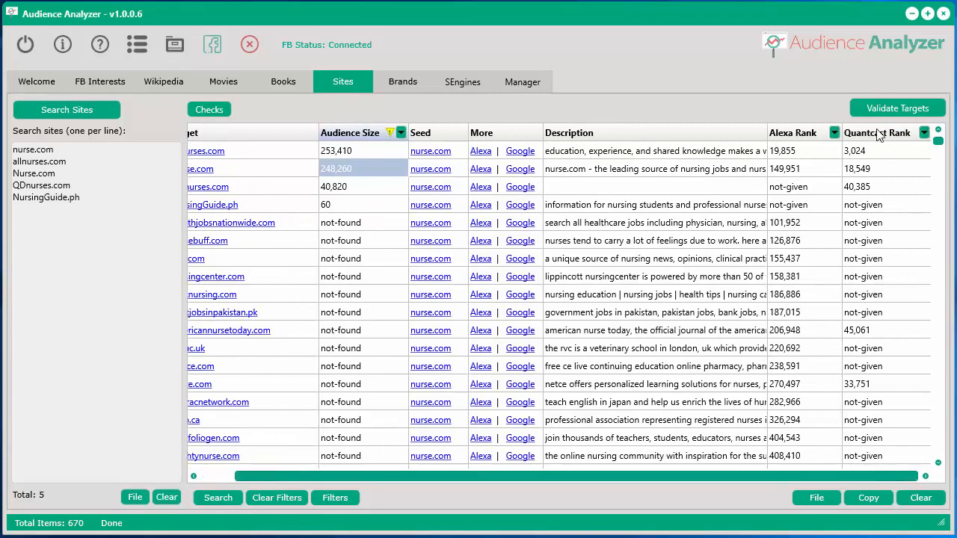
left_click(804, 135)
left_click(804, 135)
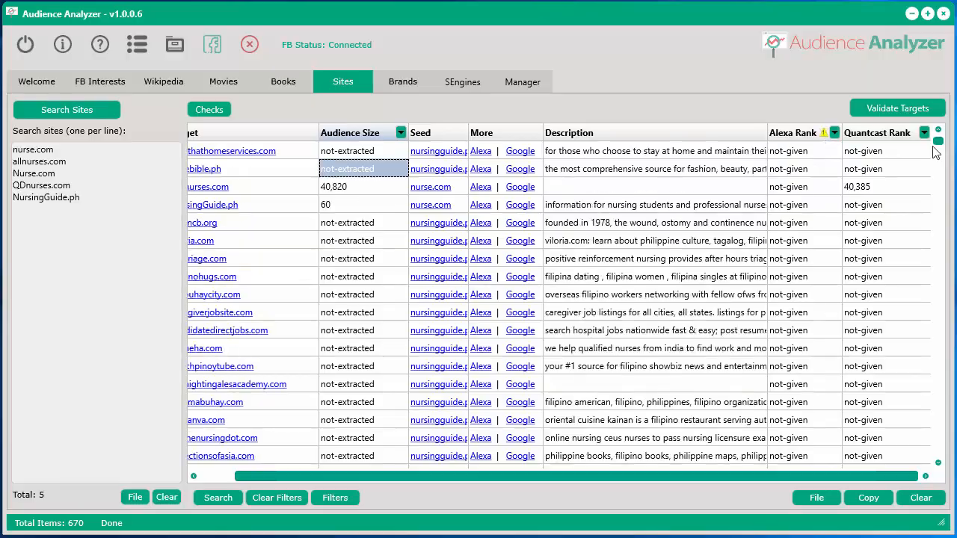
left_click(823, 137)
Examine the sites with the best Alexa ranks, starting from gmanetwork.com, and compare their ranks and audience sizes
left_click_drag(941, 146, 943, 397)
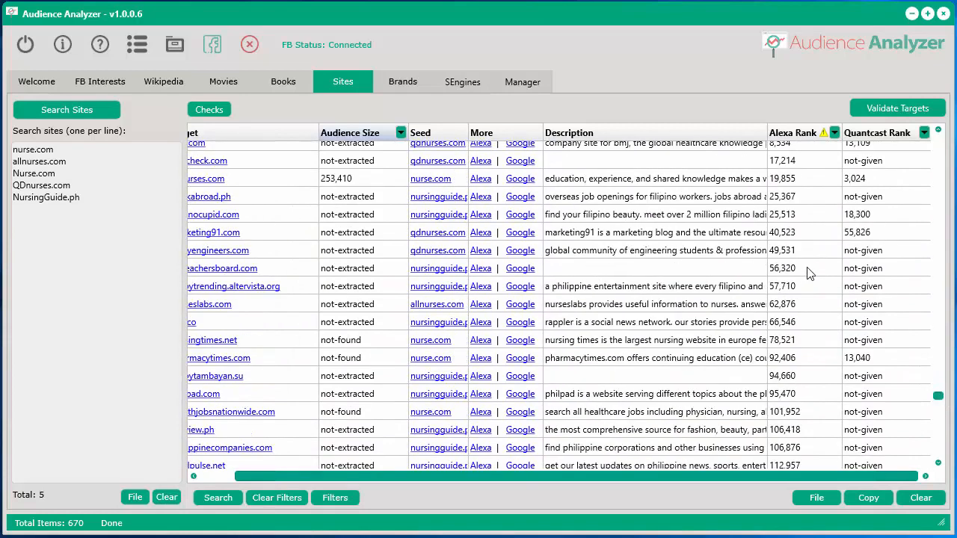
scroll(810, 277, "up", 2)
scroll(807, 293, "up", 1)
left_click(798, 210)
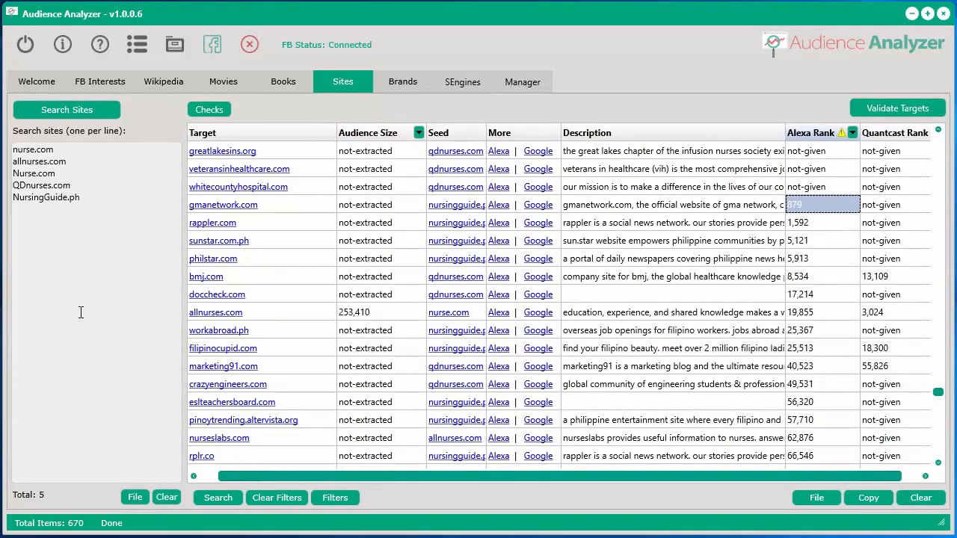
scroll(826, 418, "down", 2)
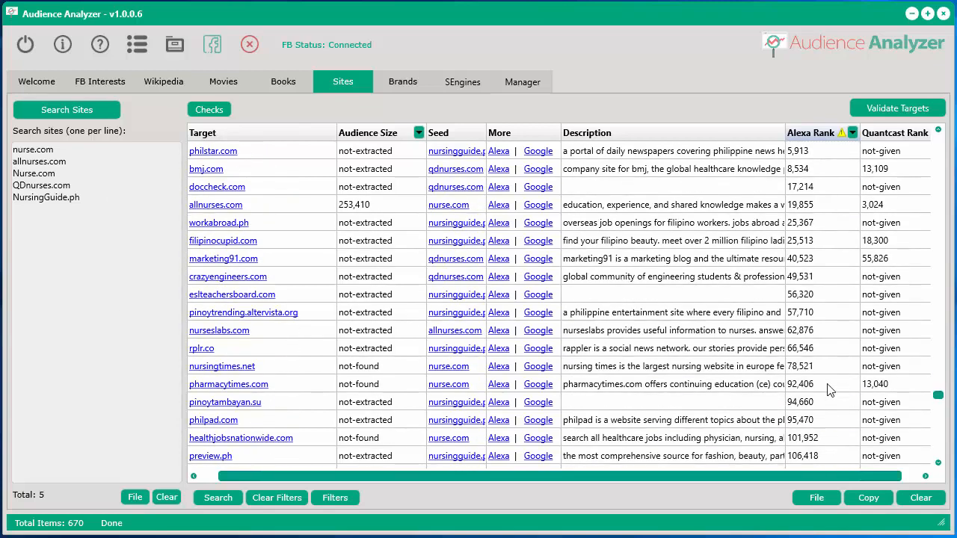
scroll(830, 390, "down", 1)
scroll(828, 390, "up", 2)
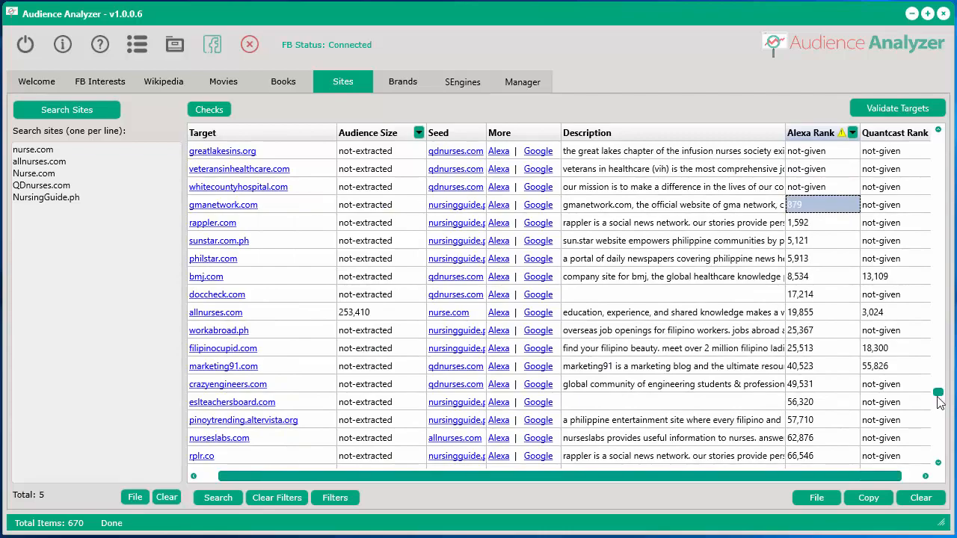
mouse_move(939, 391)
left_mouse_down()
mouse_move(942, 446)
mouse_move(939, 410)
left_mouse_up()
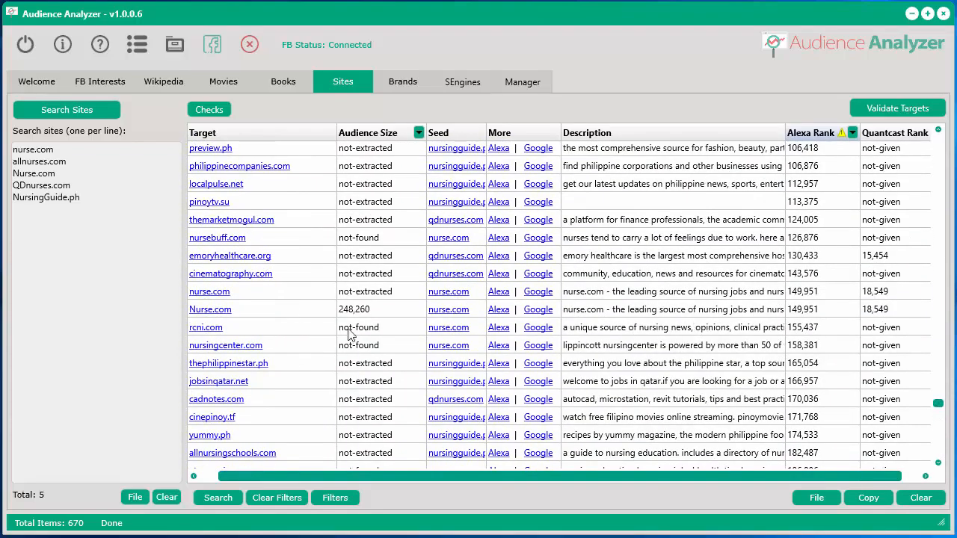
left_click_drag(939, 406, 932, 144)
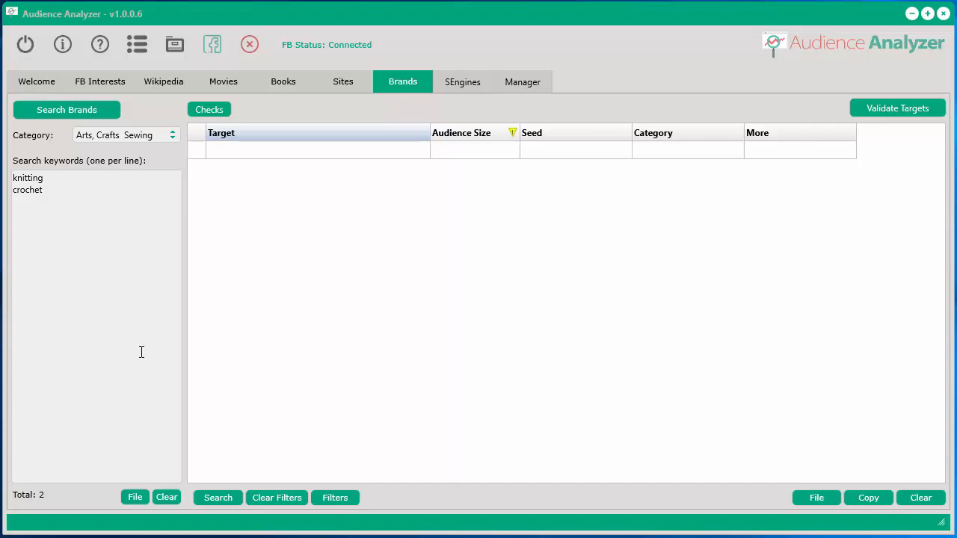
Search the Arts, Crafts Sewing category for knitting and crochet brands and validate the resulting targets
left_click(117, 282)
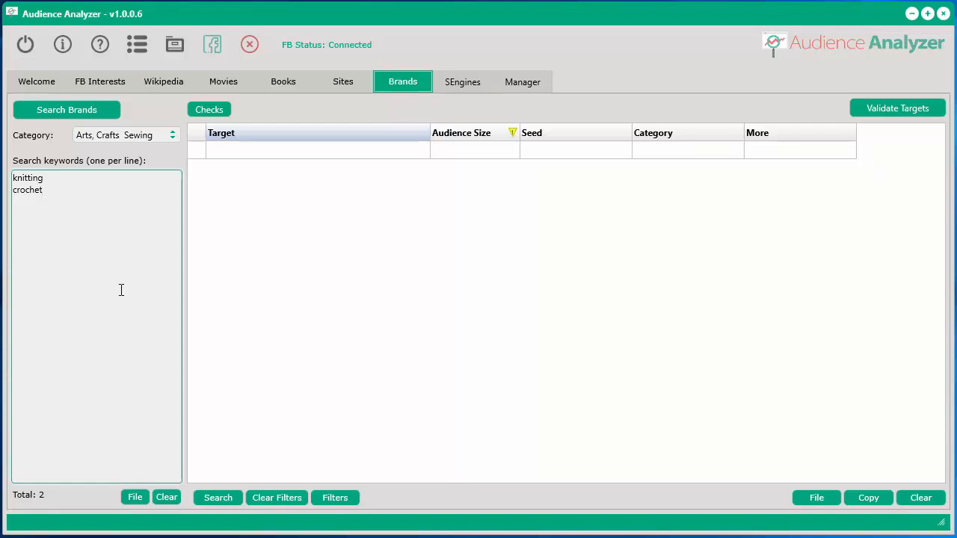
left_click(90, 112)
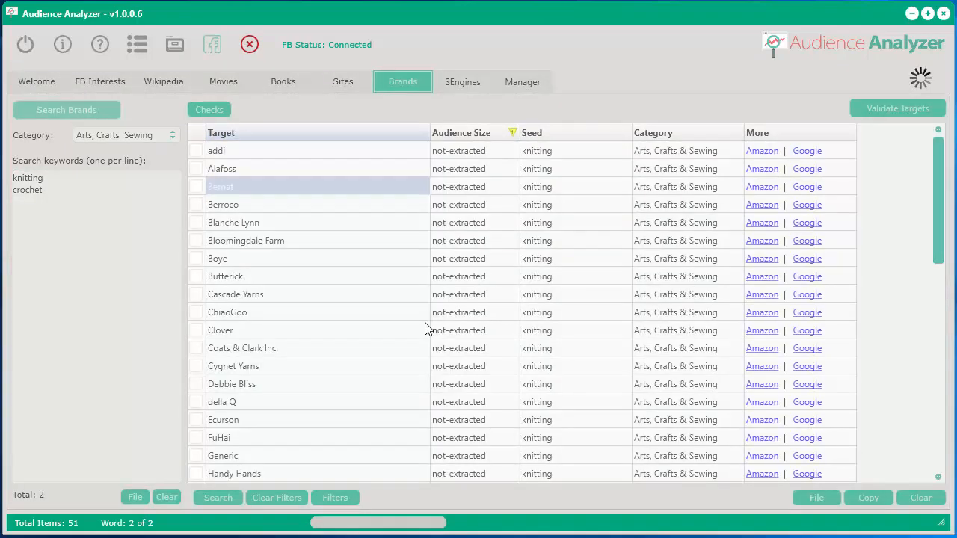
left_click(897, 109)
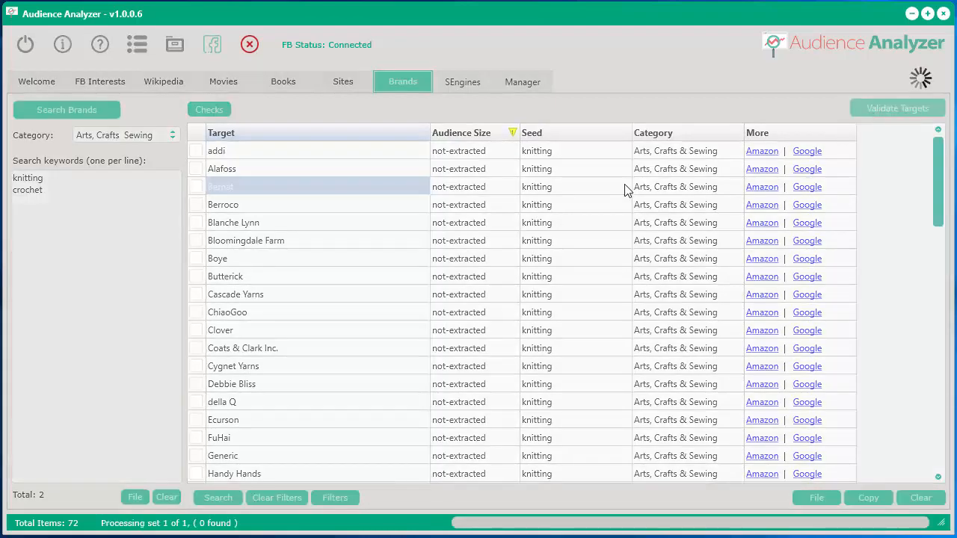
Sort the brand targets by audience size, largest first, and review the Clover and Hemline entries
left_click(471, 134)
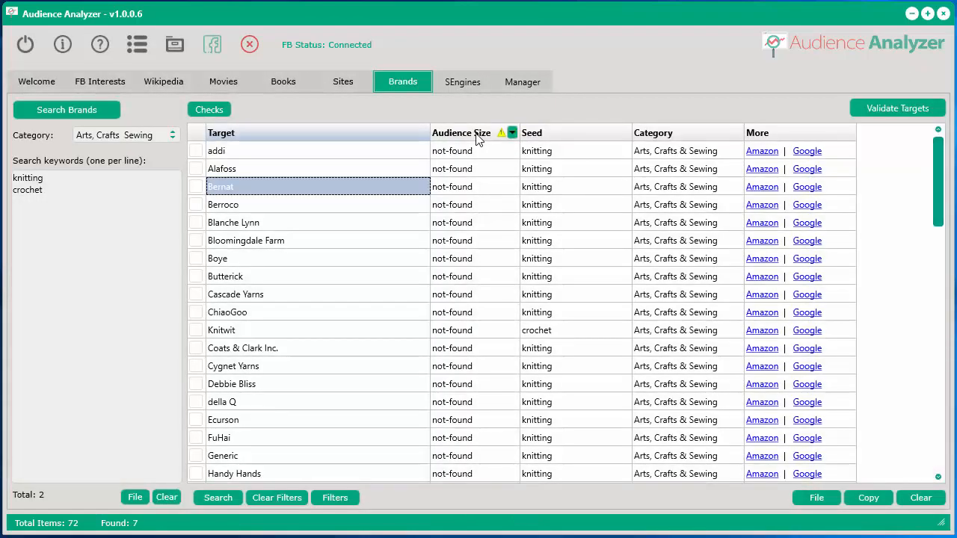
left_click(267, 152)
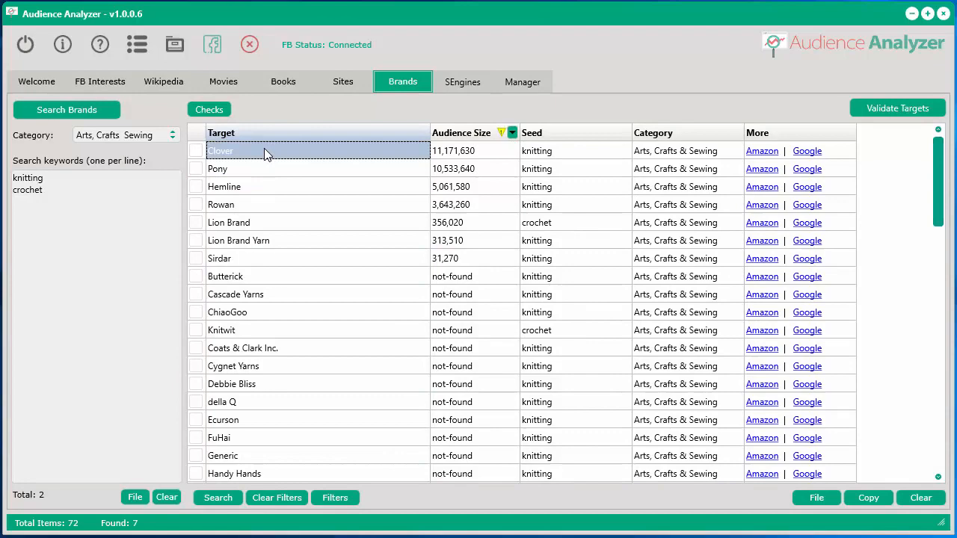
left_click(269, 188)
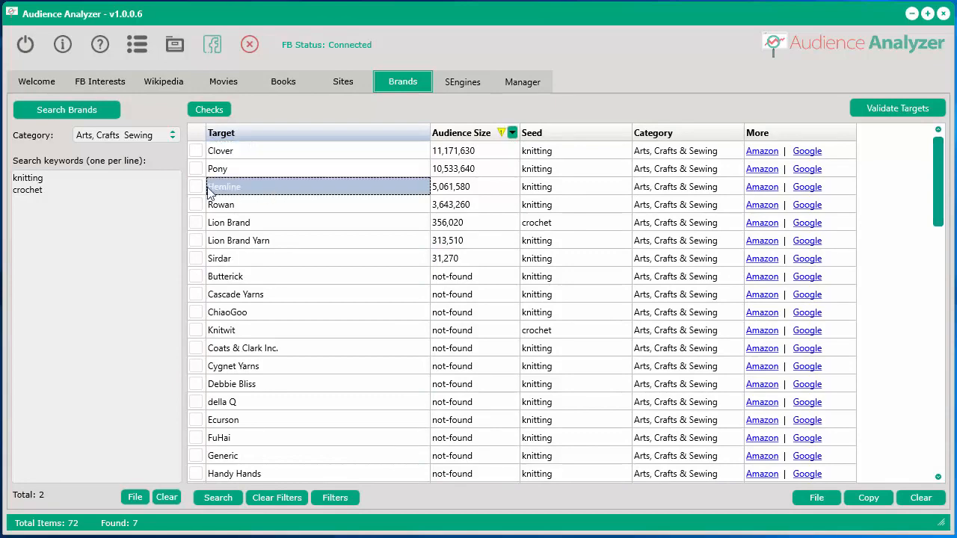
Look through Hemline's knitting products on Amazon, then return to Audience Analyzer and check the brand's audience size
left_click(753, 188)
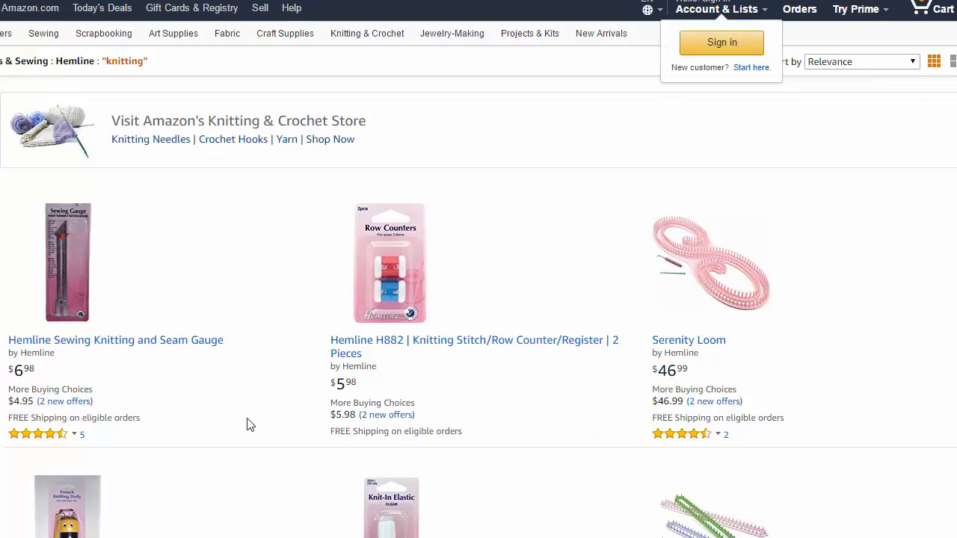
scroll(248, 423, "down", 3)
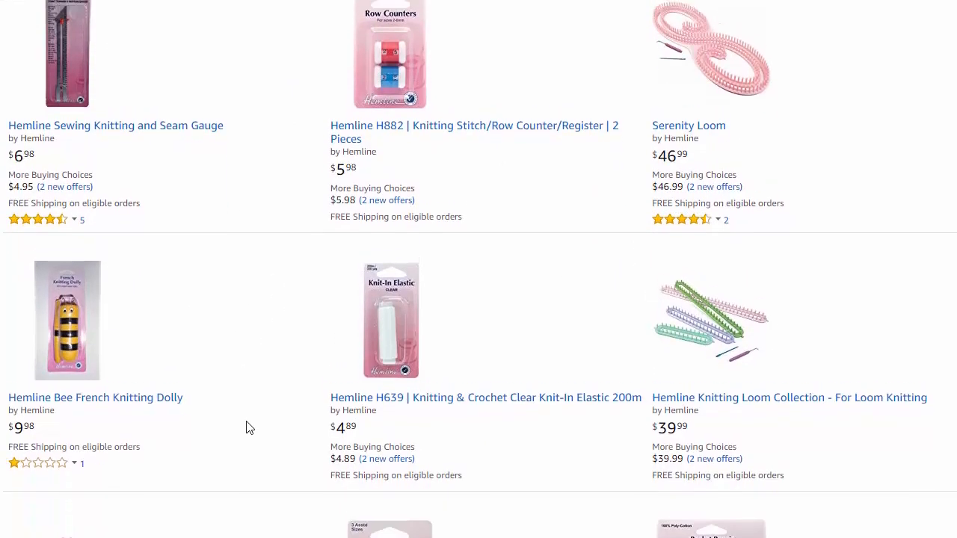
scroll(246, 426, "up", 3)
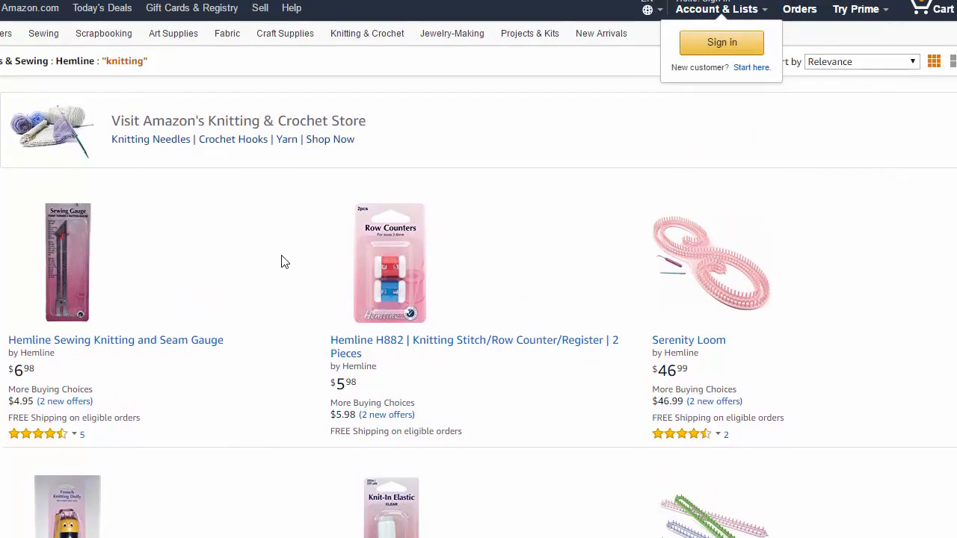
key("alt+Tab")
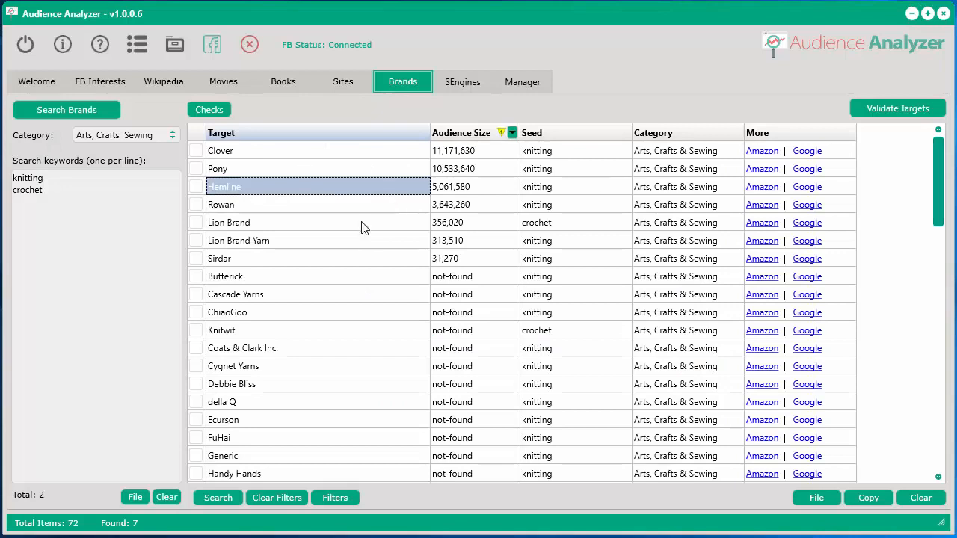
left_click(464, 190)
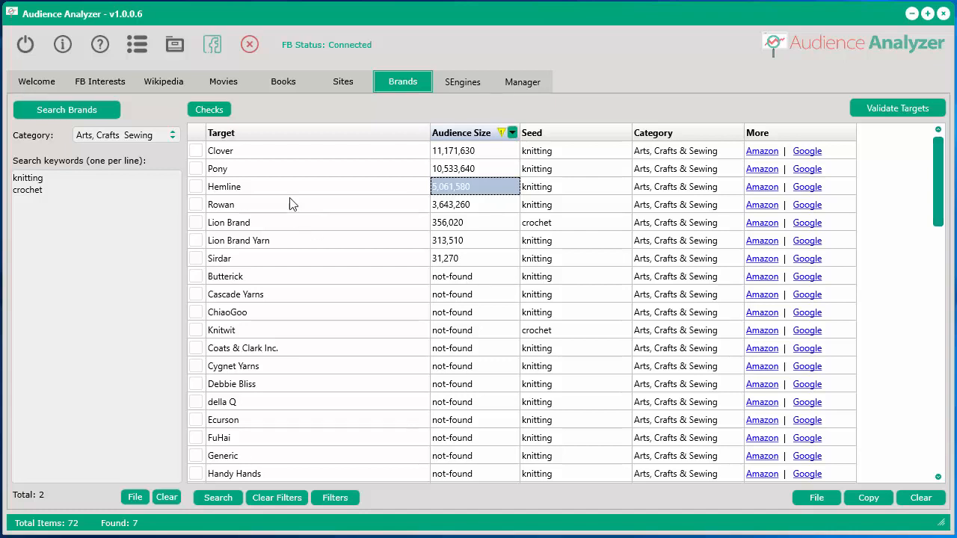
Compare the Pony, Rowan and Hemline brand targets in the validated knitting results
left_click(293, 173)
left_click(326, 197)
left_click(324, 186)
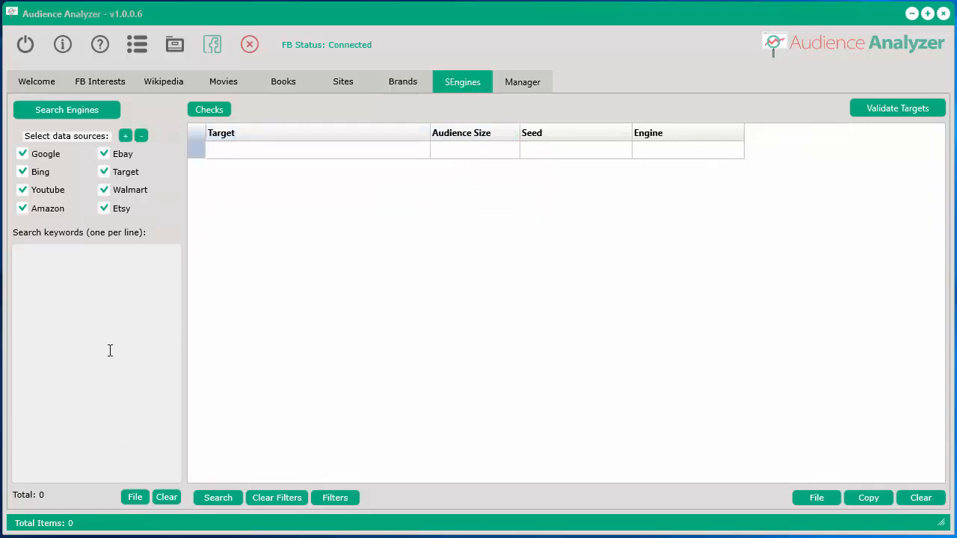
Search all eight search engine data sources for the keyword fishing
left_click(92, 394)
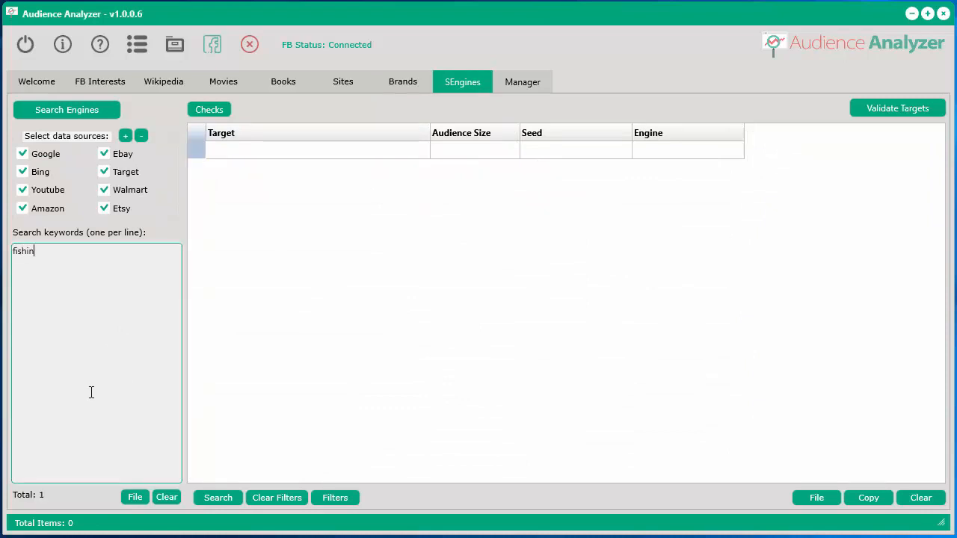
left_click(101, 110)
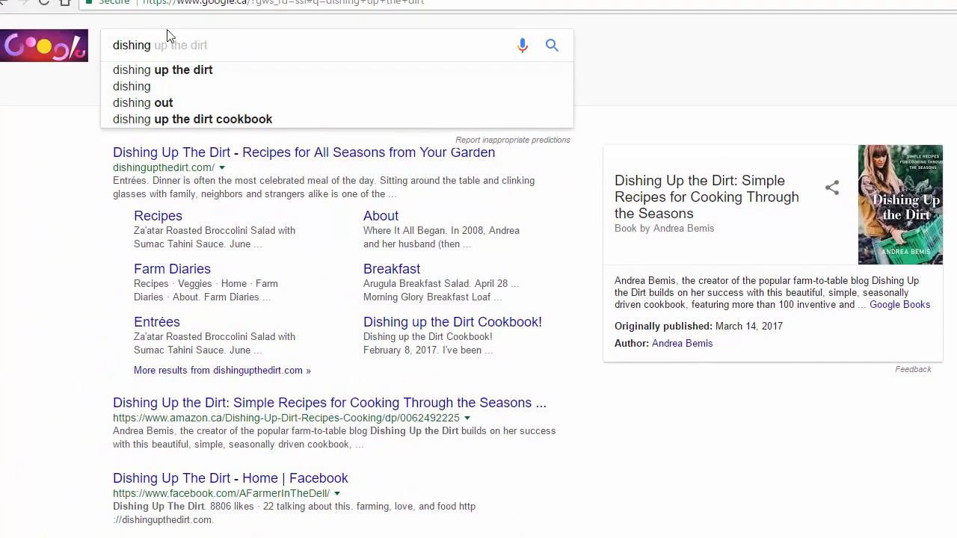
Check Google's autocomplete suggestions for fishing followed by the letters a, b and c
left_click(112, 45)
type("f")
left_click(209, 45)
type("a")
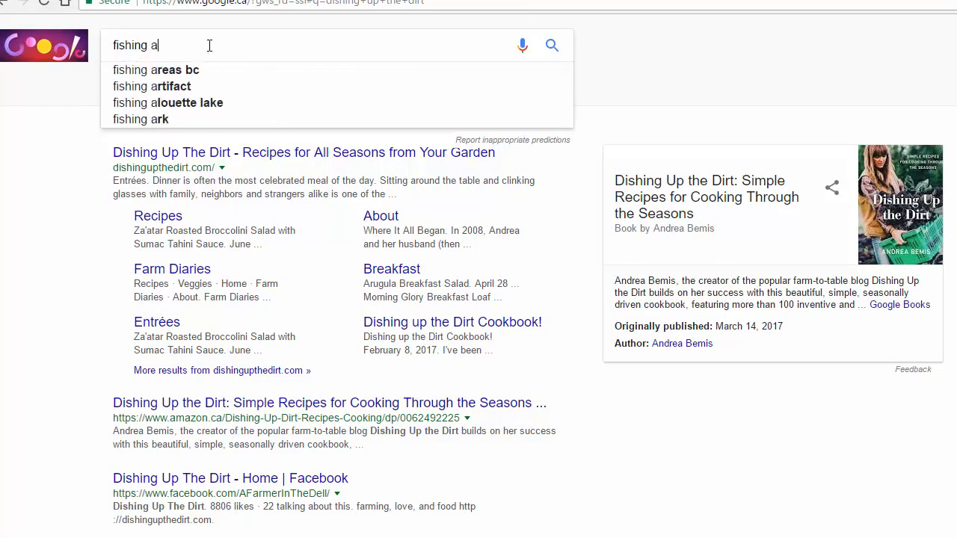
key("BackSpace")
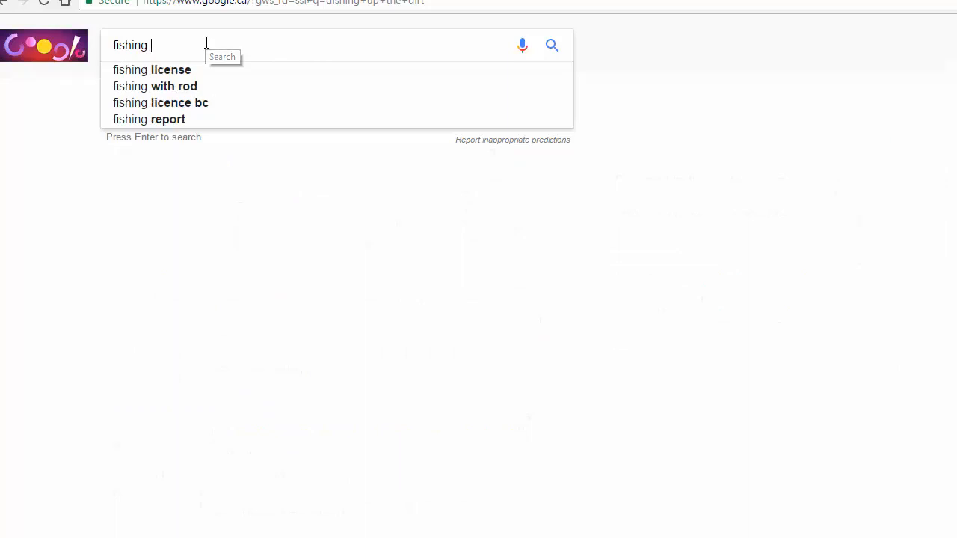
type("b")
key("BackSpace")
type("c")
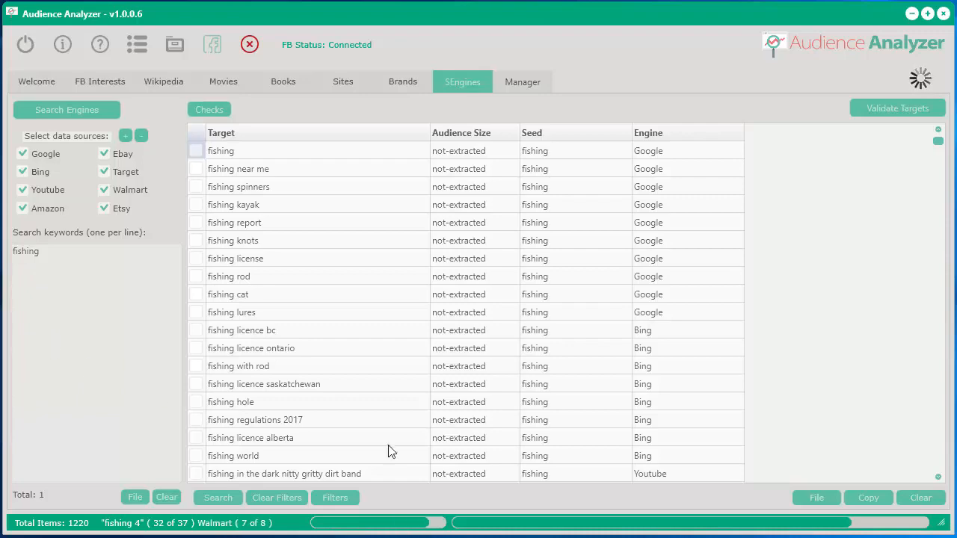
Sort the fishing targets by audience size, largest first, and filter out the small audiences
left_click(471, 133)
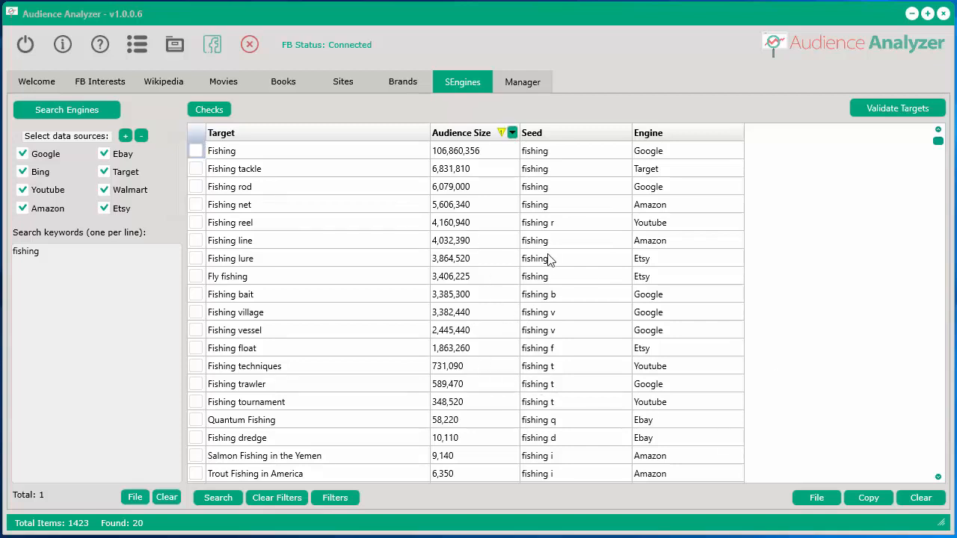
left_click(512, 133)
left_click(566, 191)
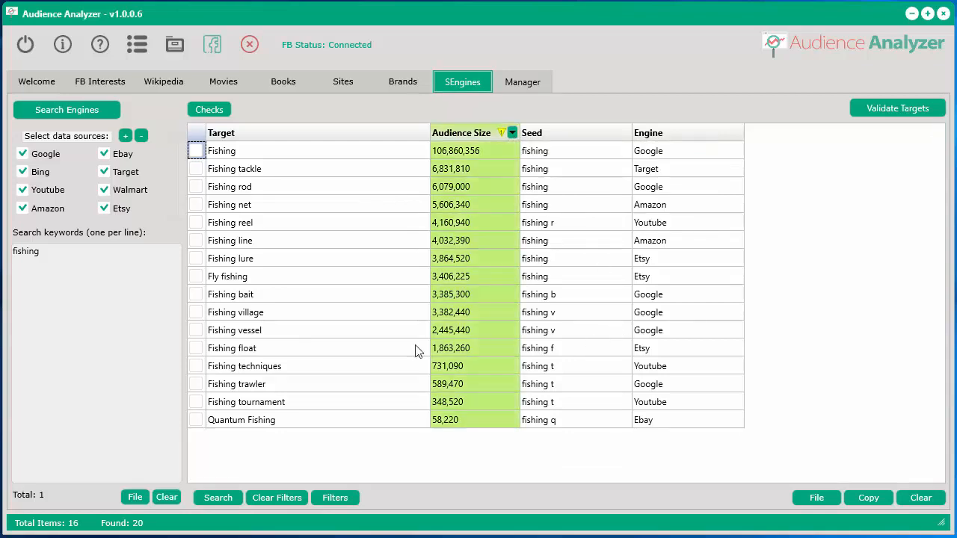
Select the Fishing rod, Fishing line, Fly fishing and Fishing bait targets and send them to the manager tool
left_click(196, 240)
left_click(195, 294)
left_click(195, 276)
left_click(196, 186)
right_click(304, 190)
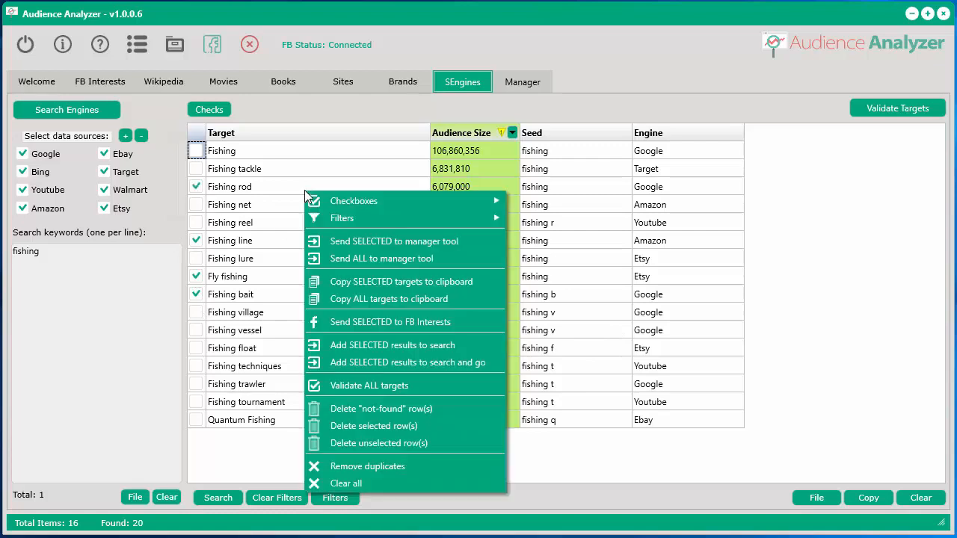
left_click(418, 242)
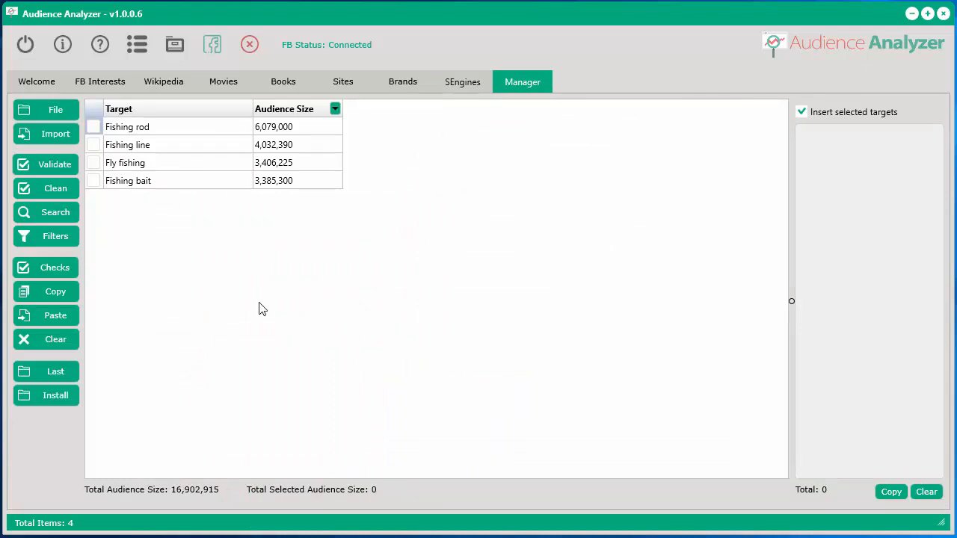
Insert Fishing line, Fishing rod and Fly fishing into the Manager's selected targets list, then look over its file saving options
left_click(192, 127)
left_click(176, 145)
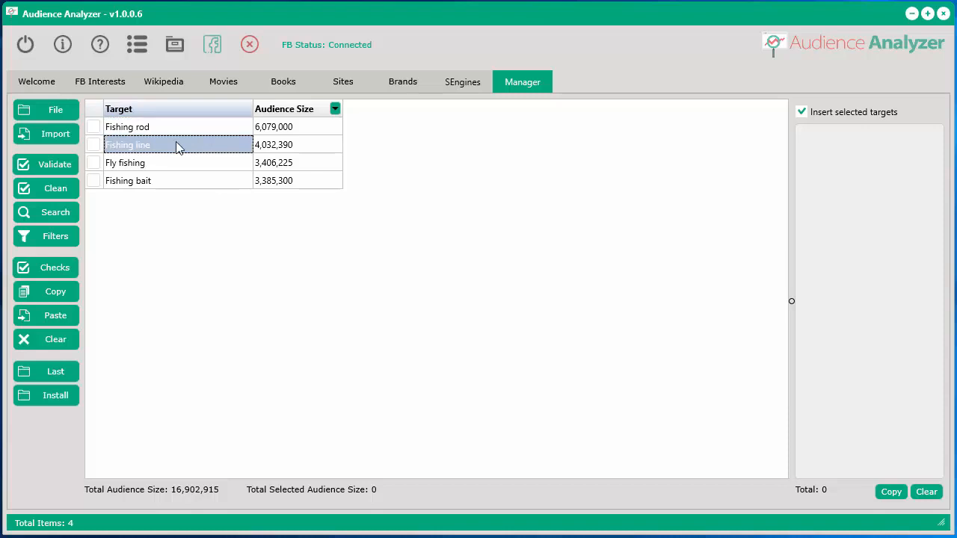
left_click(175, 145)
left_click(172, 127)
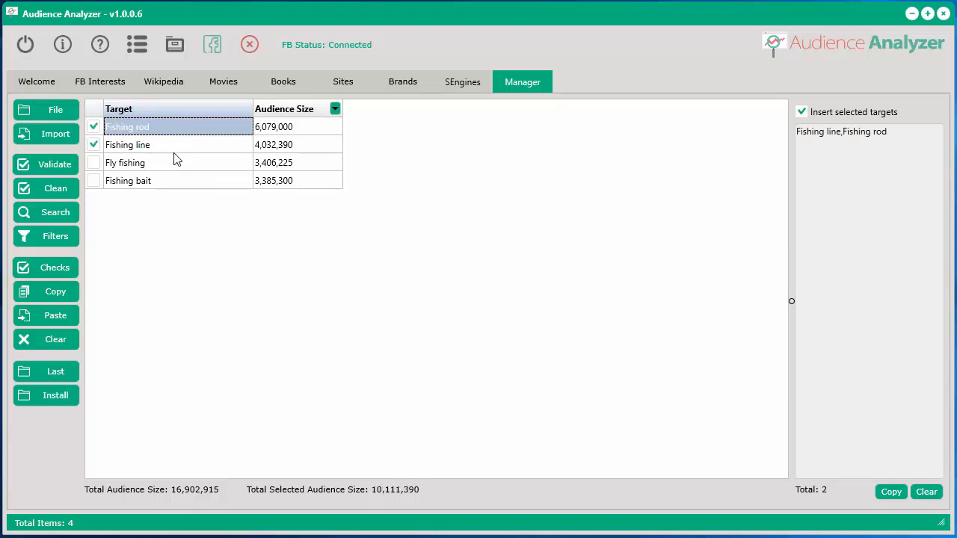
left_click(902, 132)
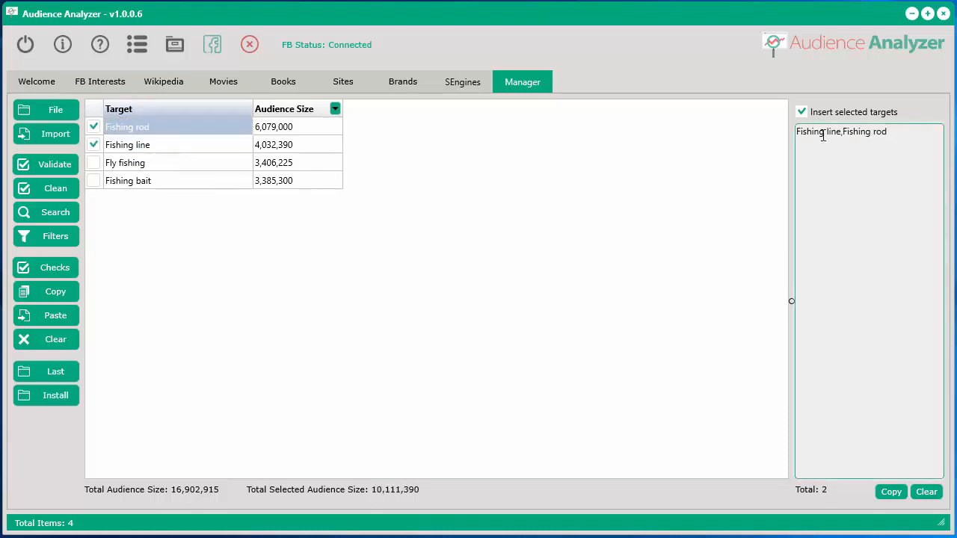
key("ctrl+a")
left_click(160, 160)
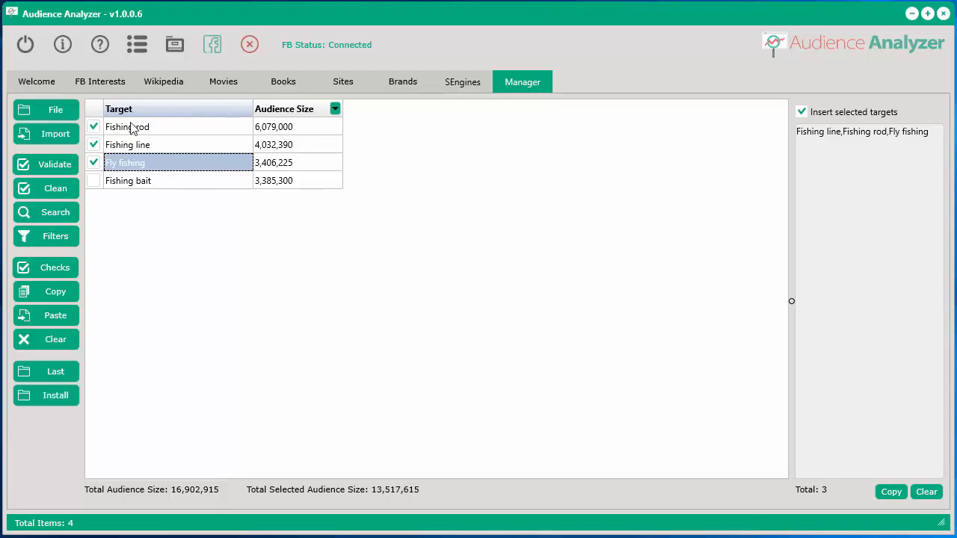
left_click(70, 118)
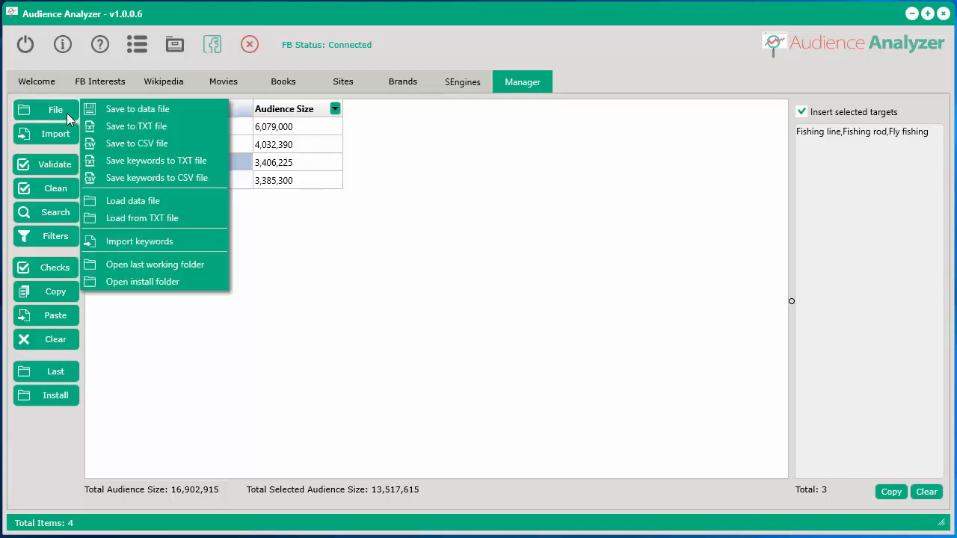
left_click(274, 150)
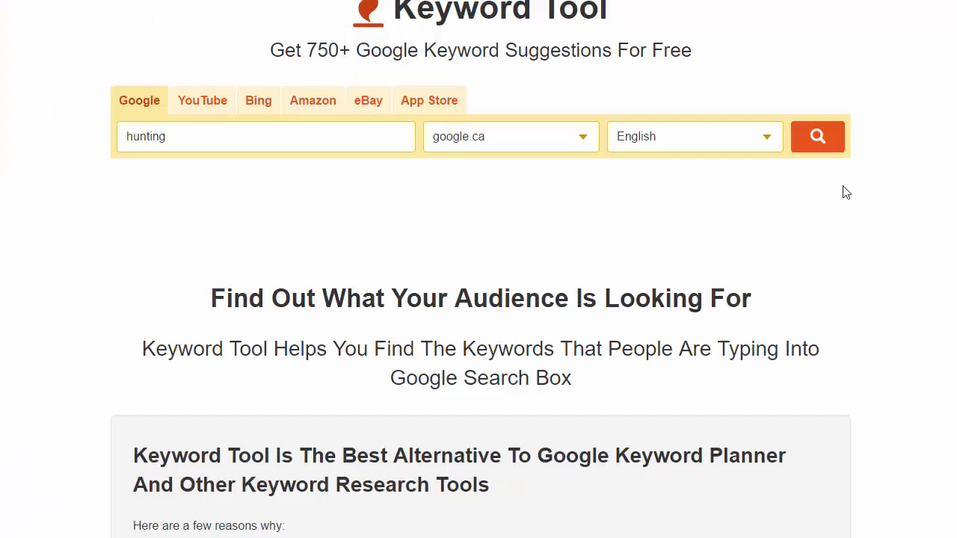
Copy all Google keyword suggestions for hunting from the Keyword Tool site and import them into Audience Analyzer's Manager
left_click(811, 146)
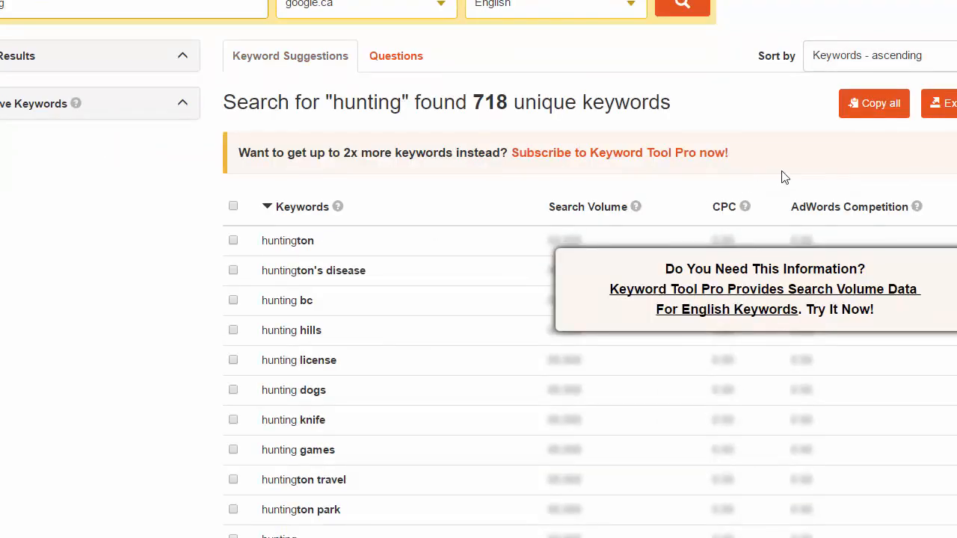
left_click(879, 110)
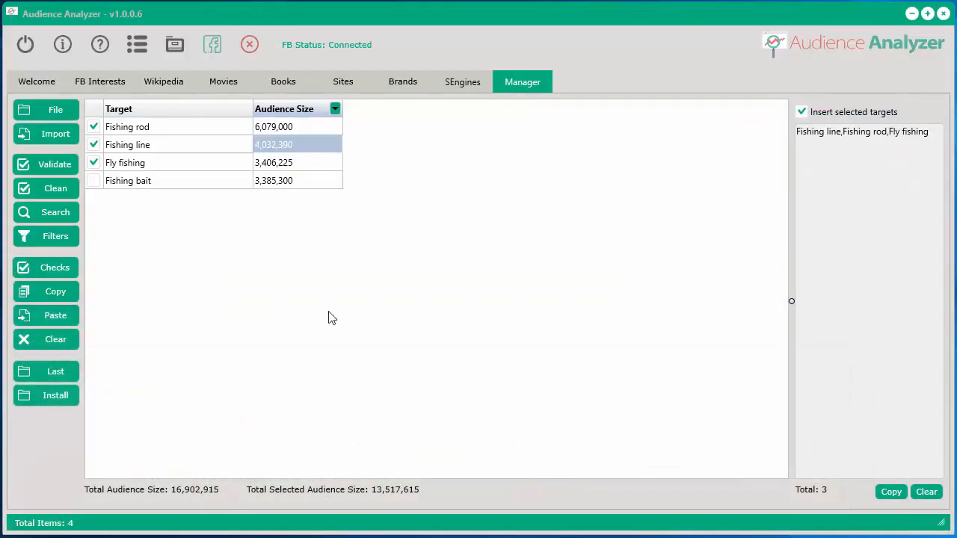
left_click(47, 134)
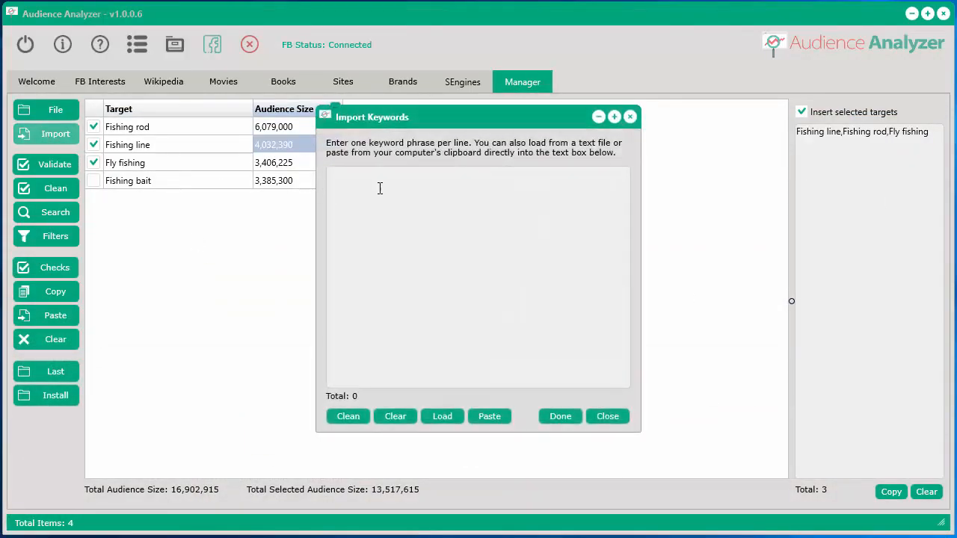
right_click(378, 193)
left_click(415, 233)
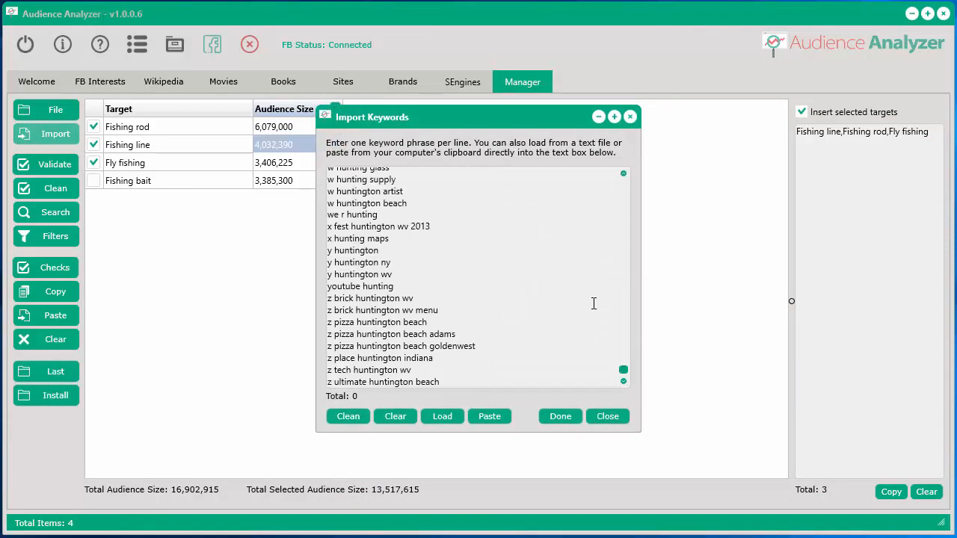
left_click(560, 416)
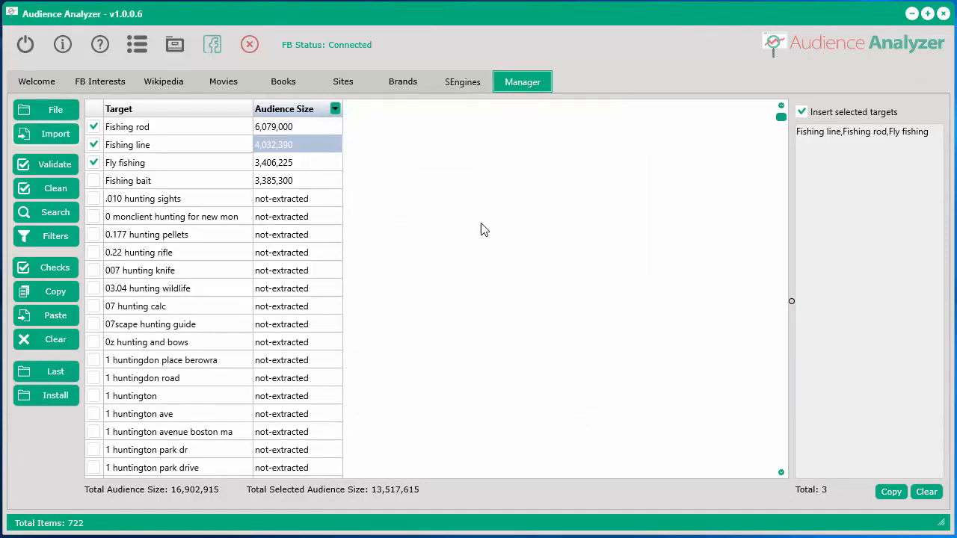
Validate the Manager's targets and sort them by audience size, largest first
left_click(53, 168)
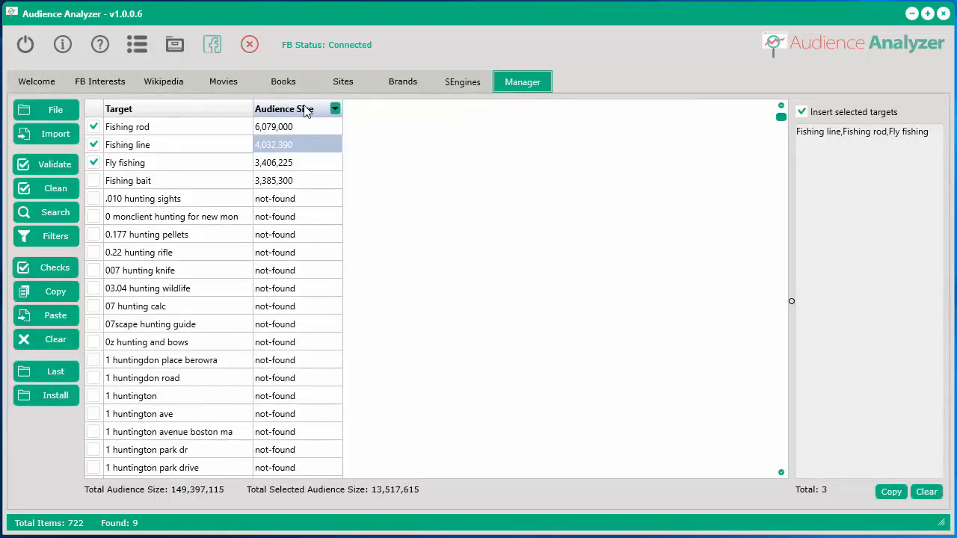
left_click(304, 109)
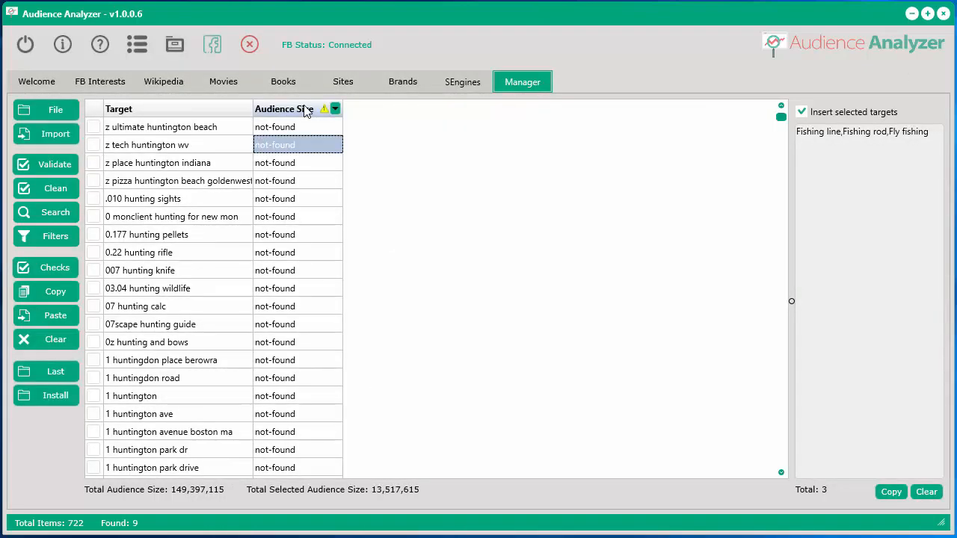
left_click(304, 110)
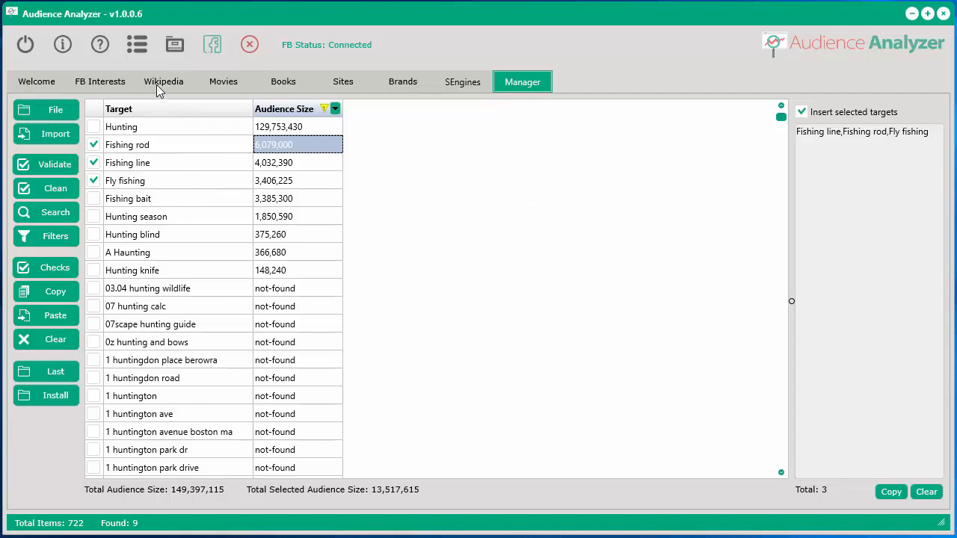
Open the filters for the FB Interests results and define a filter where FB Interest contains nurse
left_click(105, 83)
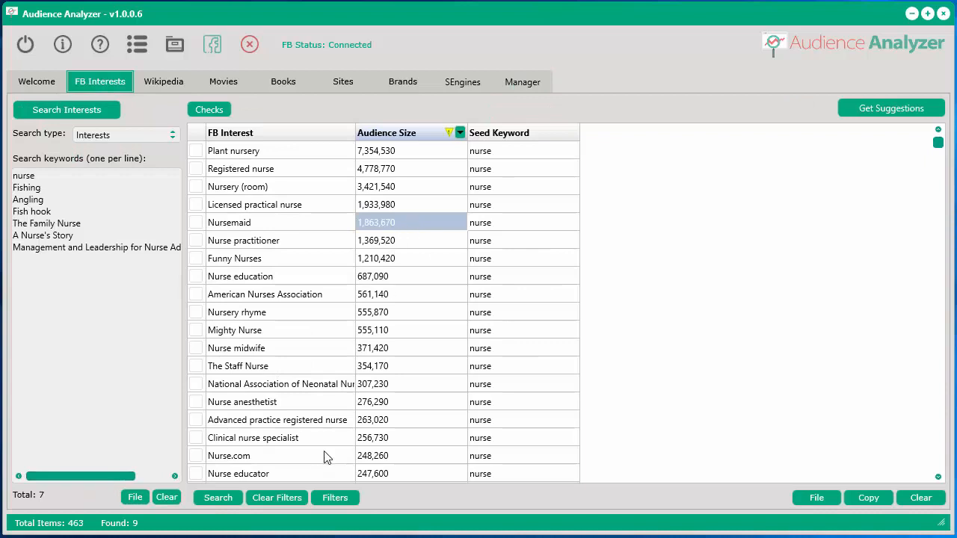
left_click(335, 497)
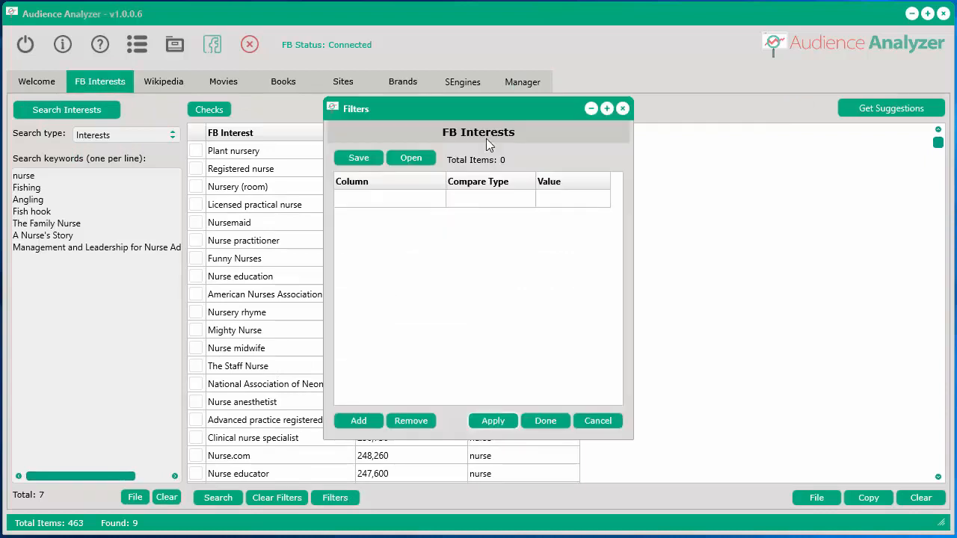
left_click_drag(491, 112, 787, 142)
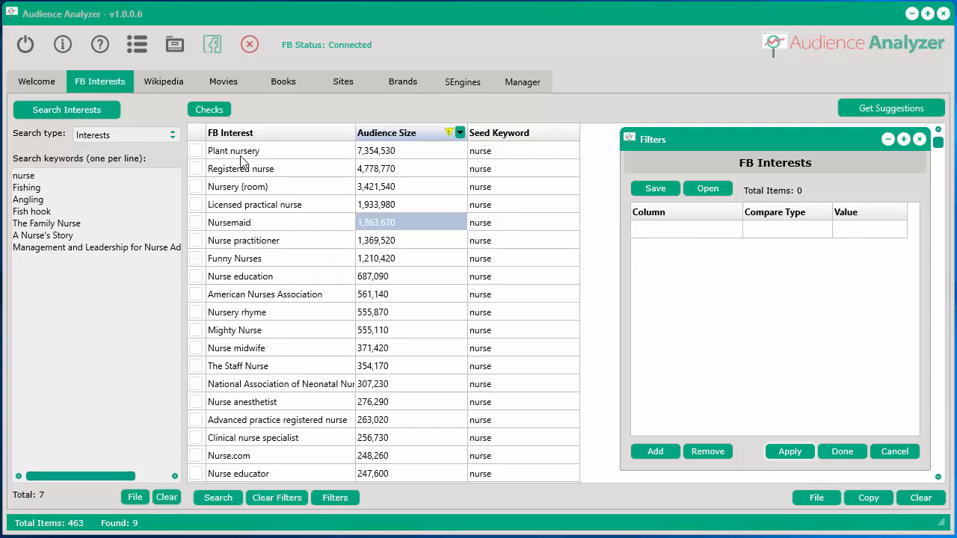
left_click(701, 231)
left_click(701, 231)
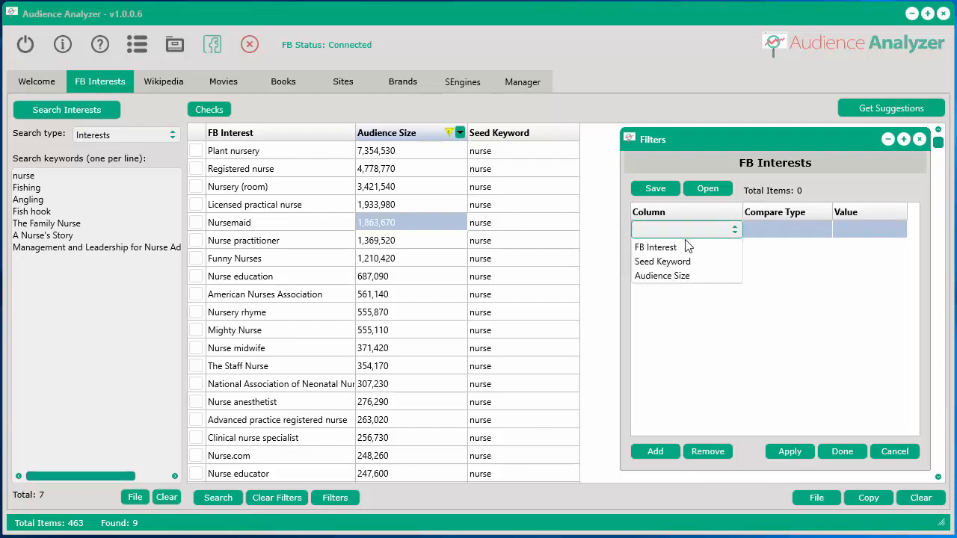
left_click(681, 247)
left_click(787, 230)
left_click(786, 229)
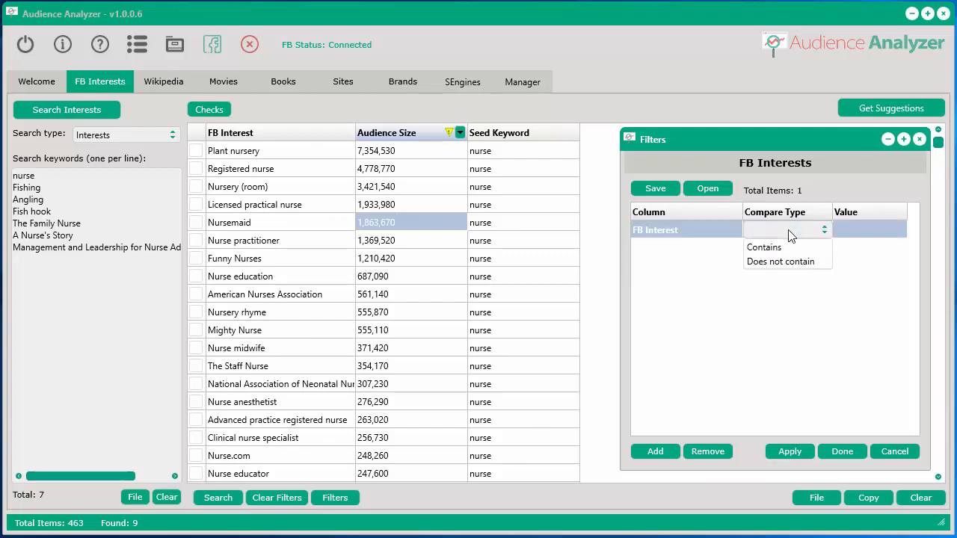
left_click(764, 247)
left_click(856, 233)
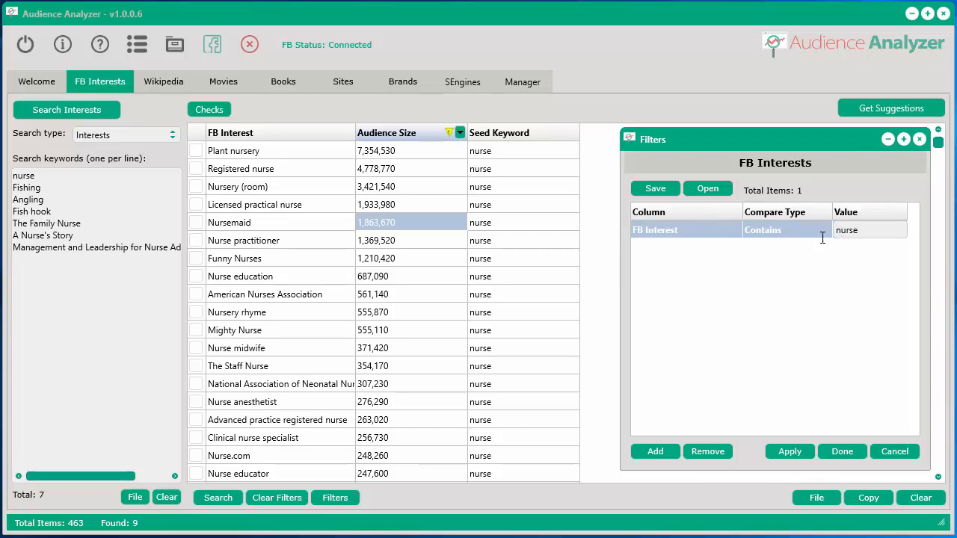
Add a second filter where FB Interest does not contain nursery, and apply both filters to the results
left_click(654, 451)
left_click(662, 250)
left_click(663, 250)
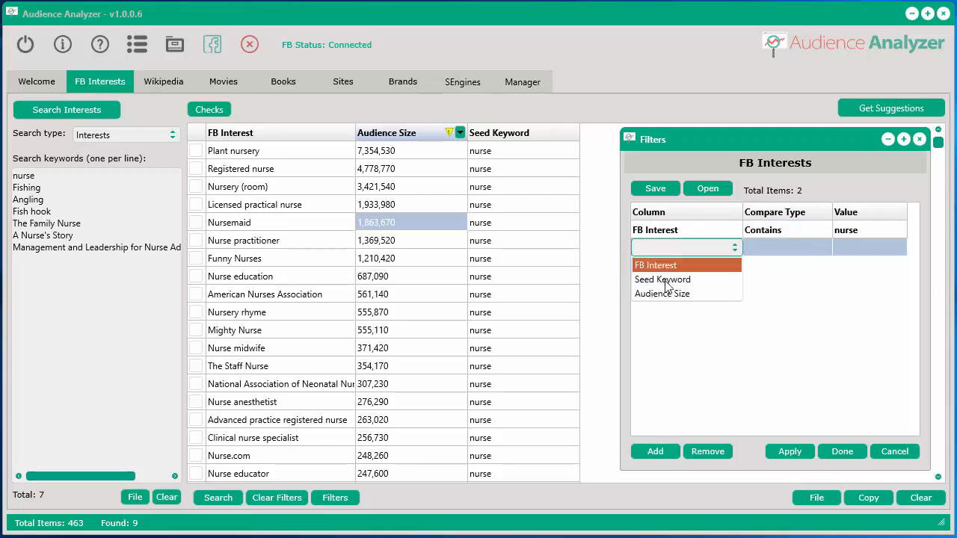
left_click(670, 267)
left_click(781, 250)
left_click(781, 257)
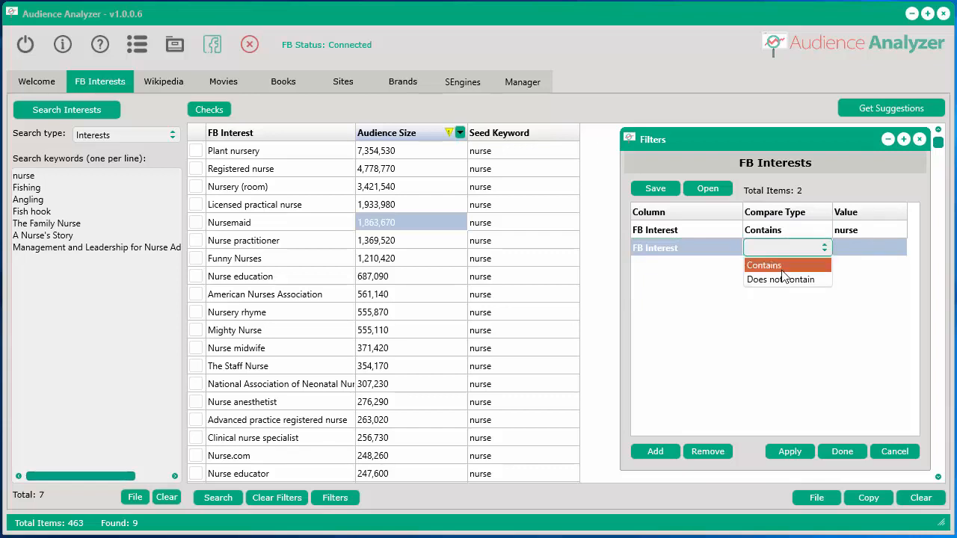
left_click(807, 277)
left_click(849, 257)
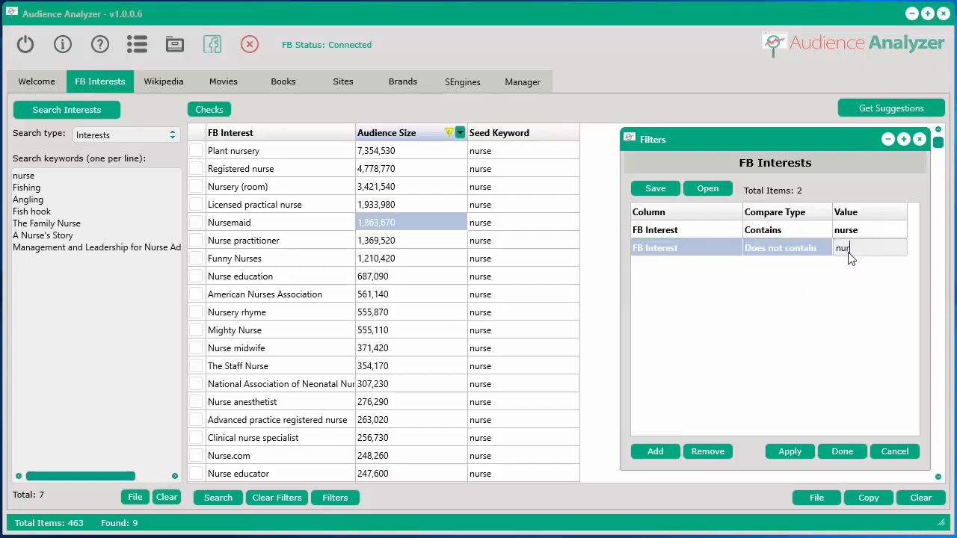
type("nursery")
left_click(796, 447)
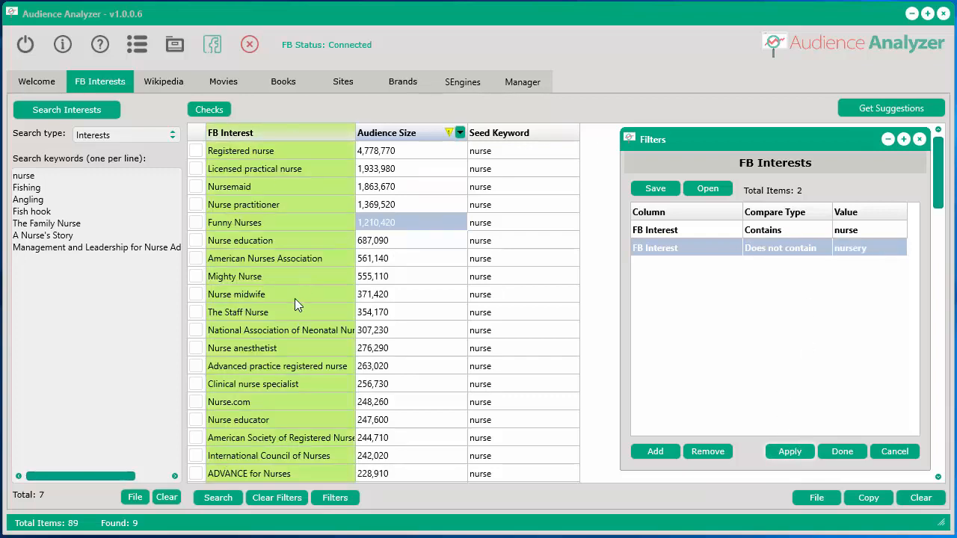
Add a third filter where Audience Size is greater than 100000 and apply all the filters to the FB Interests results
left_click(657, 451)
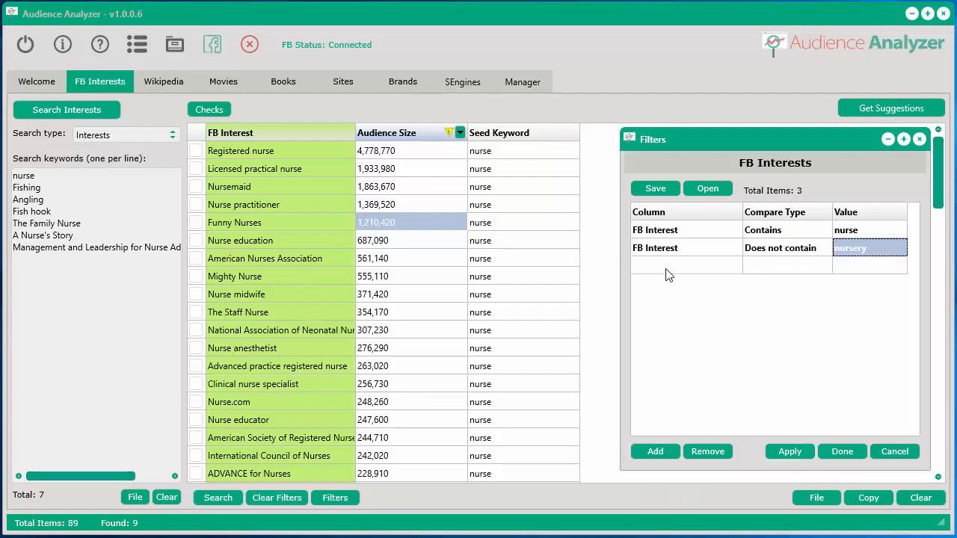
left_click(668, 267)
left_click(668, 270)
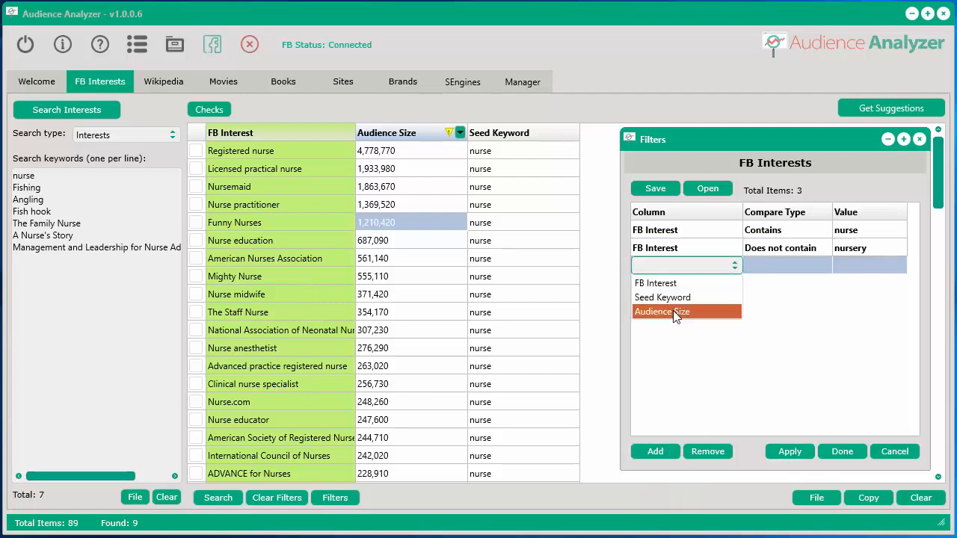
left_click(674, 312)
left_click(785, 266)
left_click(777, 302)
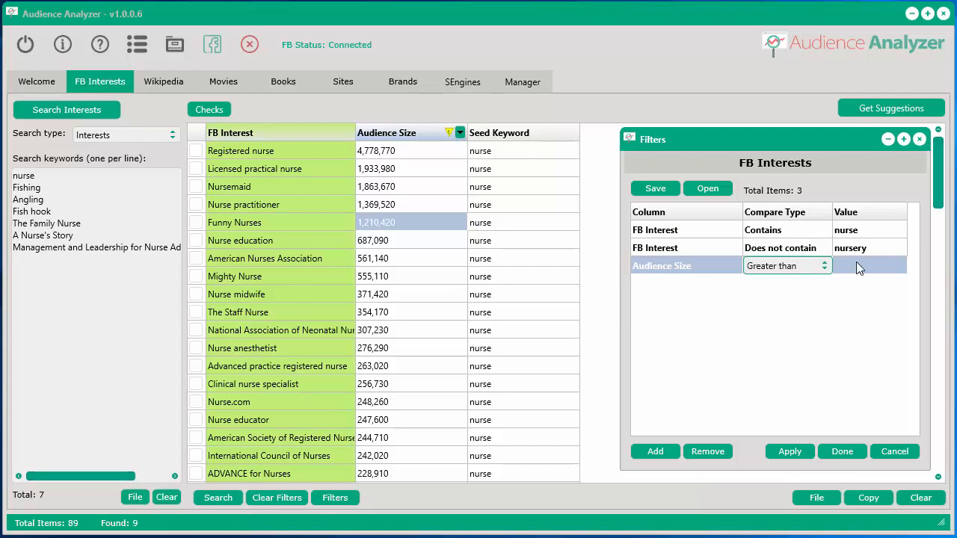
left_click(856, 263)
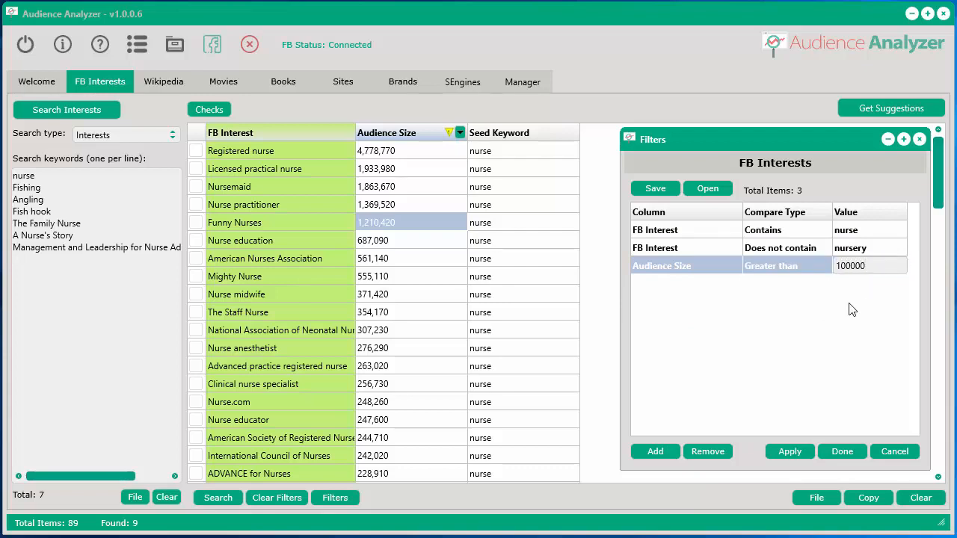
left_click(794, 452)
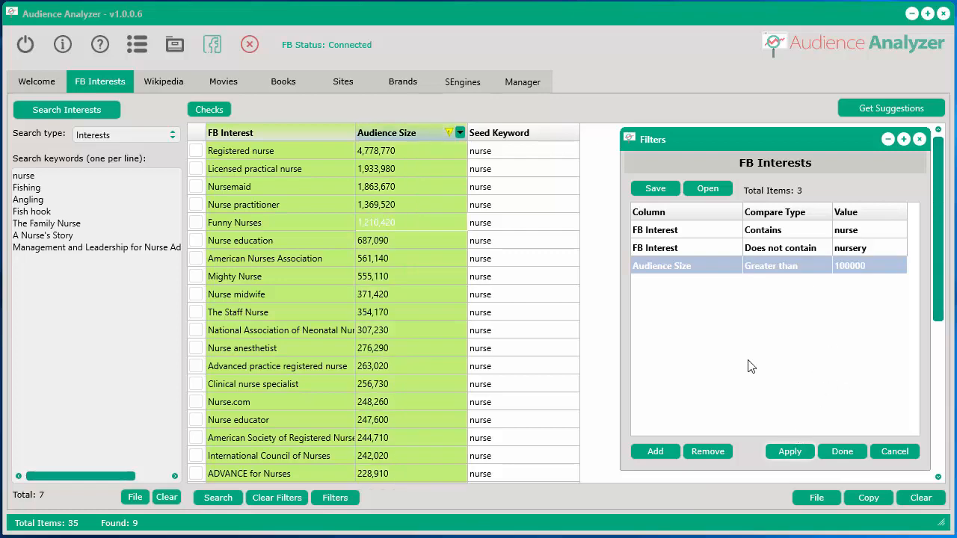
Save the FB Interests filters as interests-filters.indf in the SAVED folder, overwriting the existing file
left_click(669, 190)
left_click_drag(740, 150, 266, 0)
left_click_drag(678, 0, 670, 0)
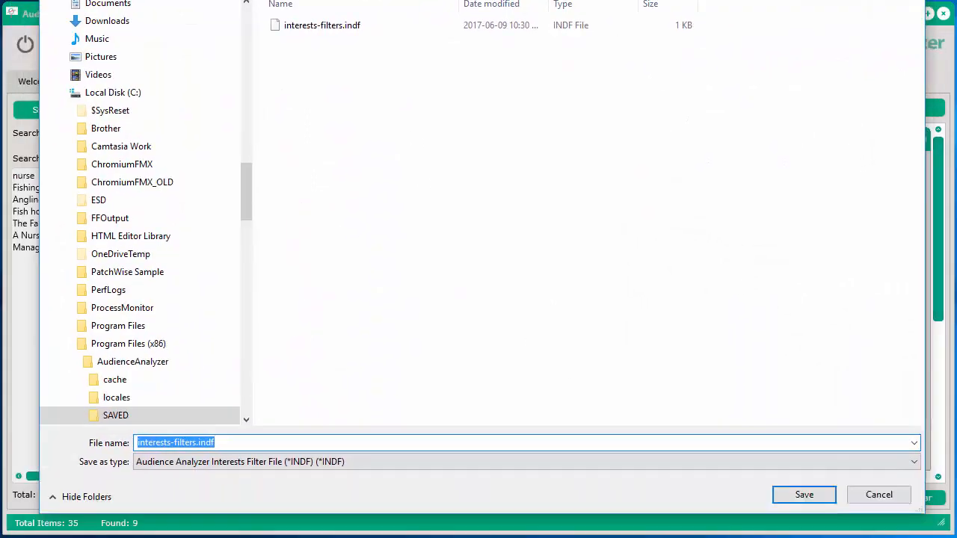
left_click(797, 464)
left_click(501, 275)
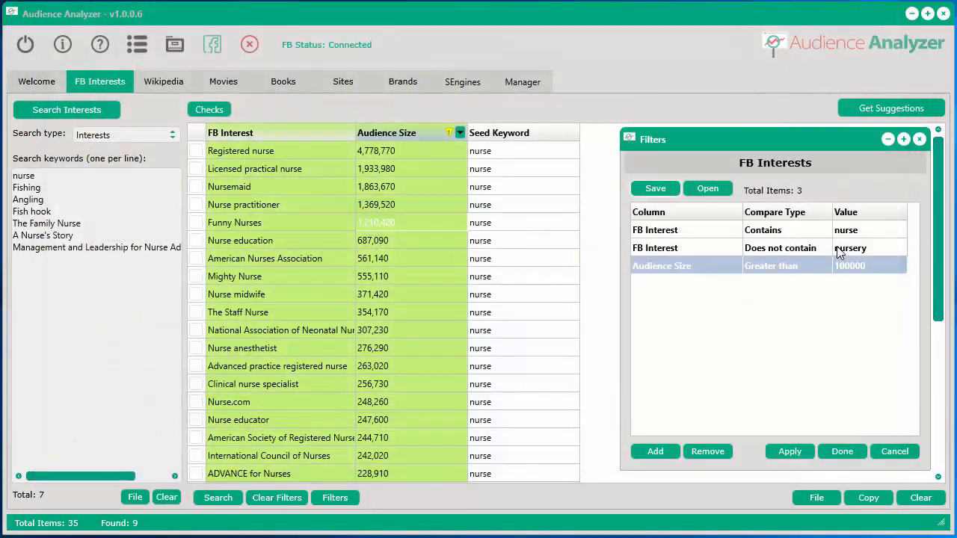
Clear all the FB Interests filters, close the Filters window, and reload the filters from the saved interests-filters.indf file
left_click(278, 498)
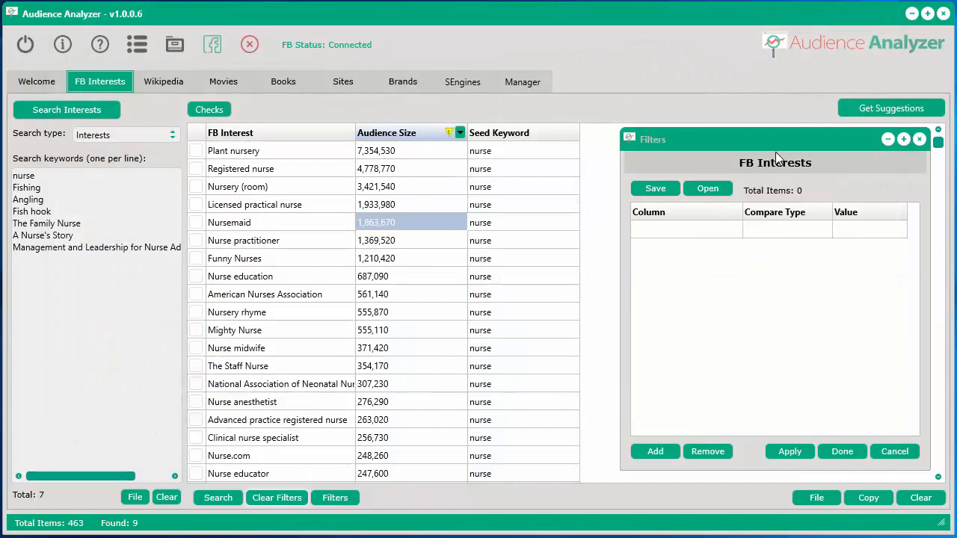
left_click(919, 140)
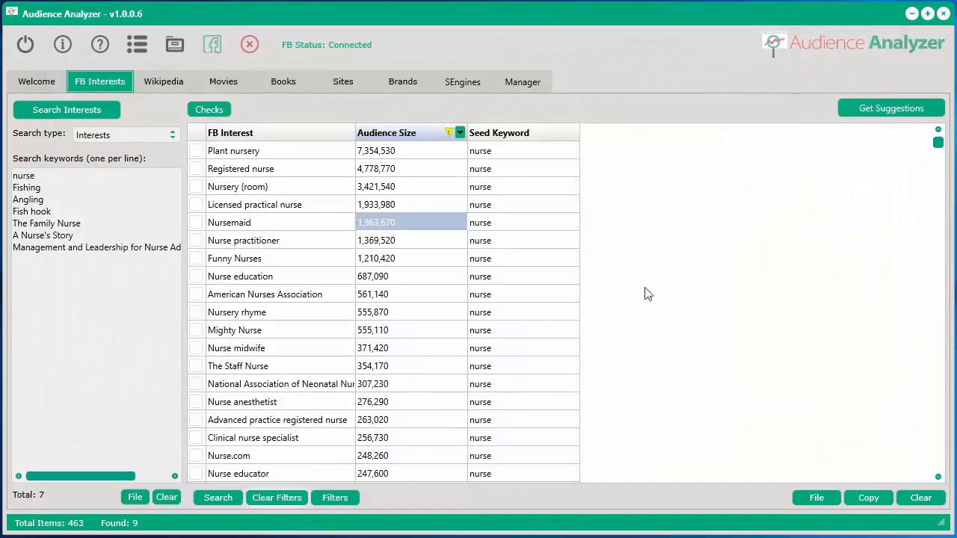
right_click(383, 196)
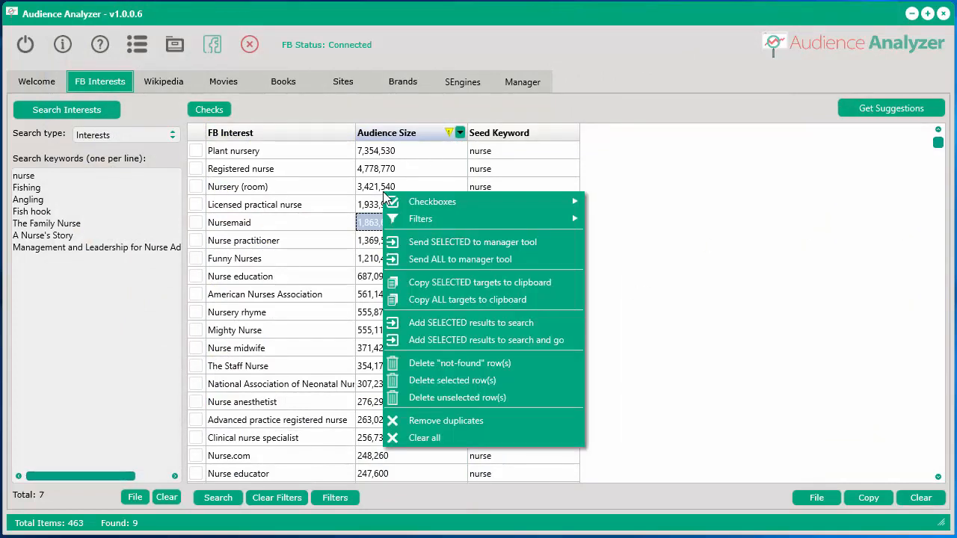
mouse_move(475, 227)
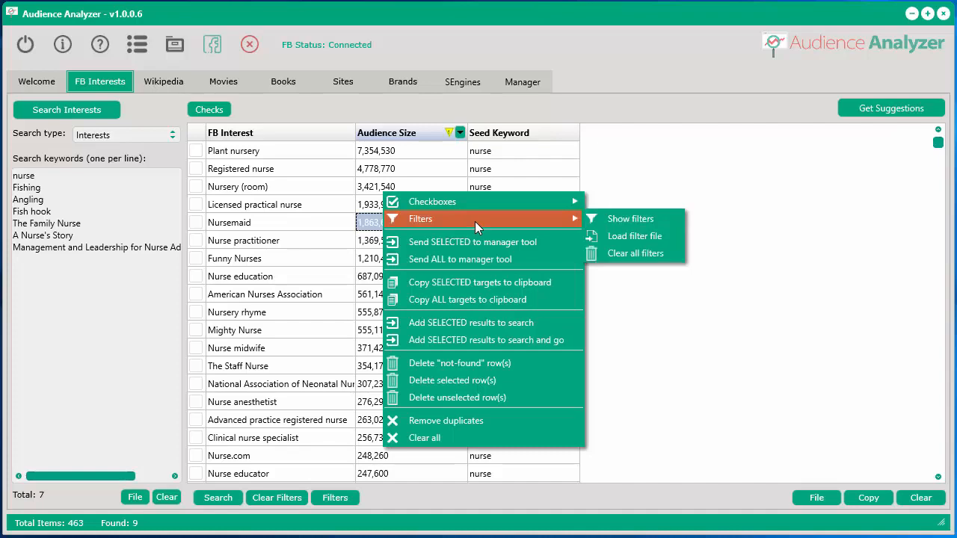
left_click(627, 237)
double_click(318, 130)
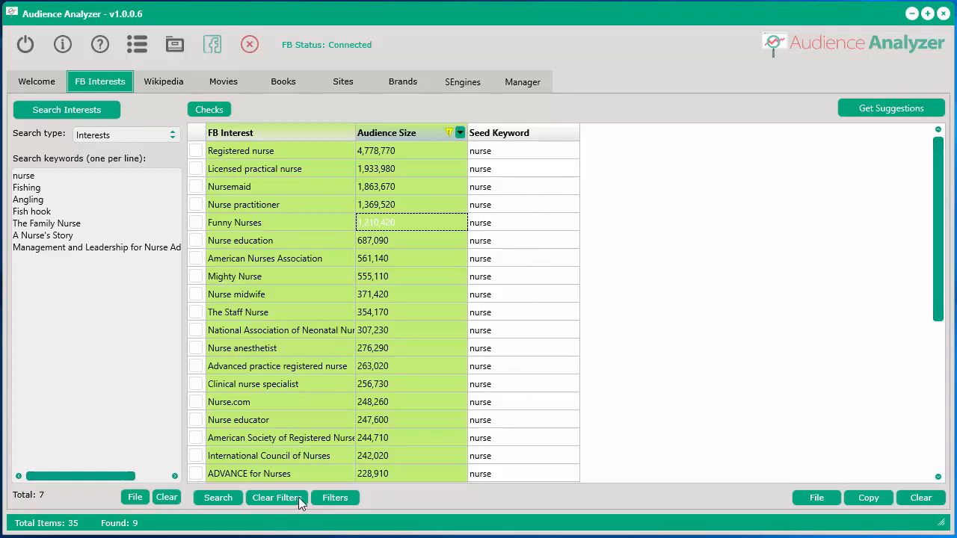
Show the loaded FB Interests filters, then view the Filters window for the Wikipedia, Movies and Books results
left_click(335, 497)
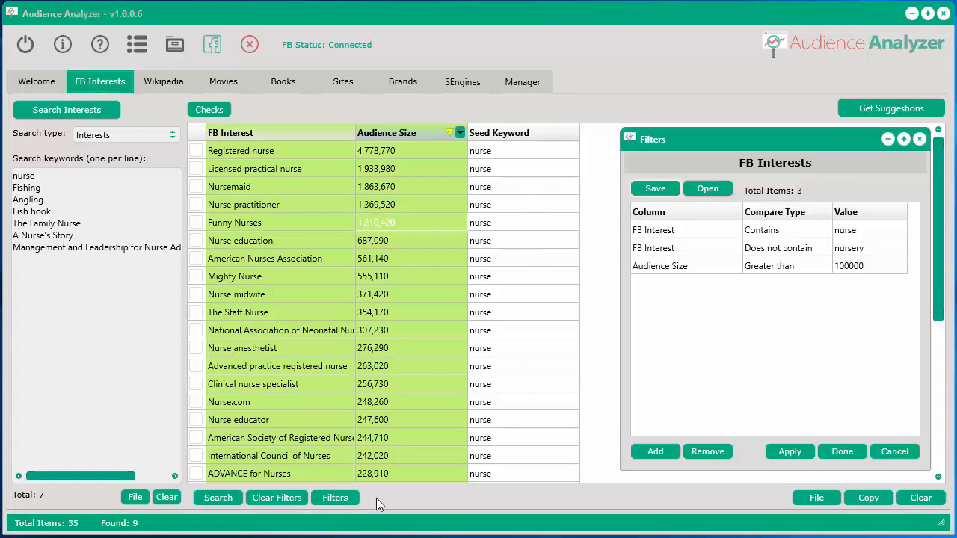
left_click(165, 83)
left_click(221, 79)
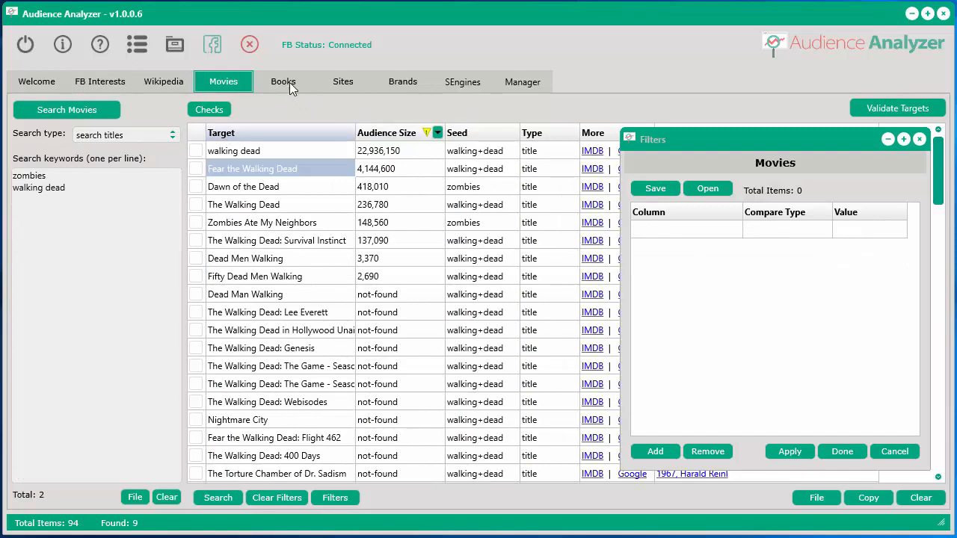
left_click(289, 84)
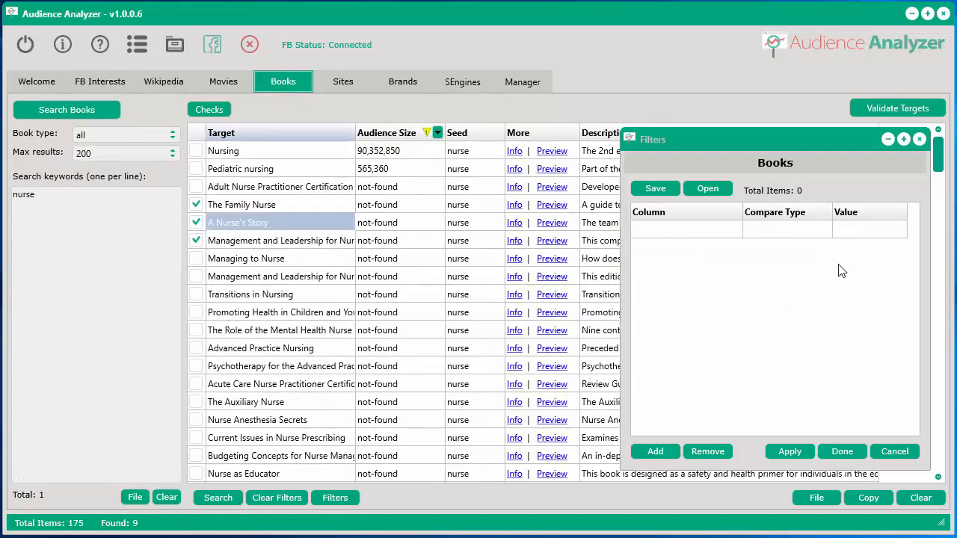
Filter the Audience Size column of the Books and Movies results to keep only targets with a found audience
left_click(438, 134)
left_click(473, 192)
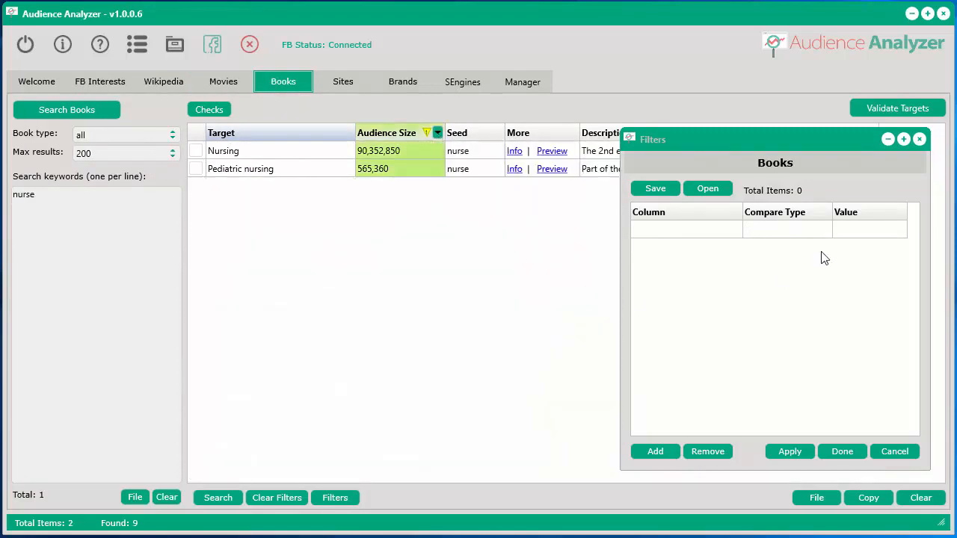
left_click(221, 84)
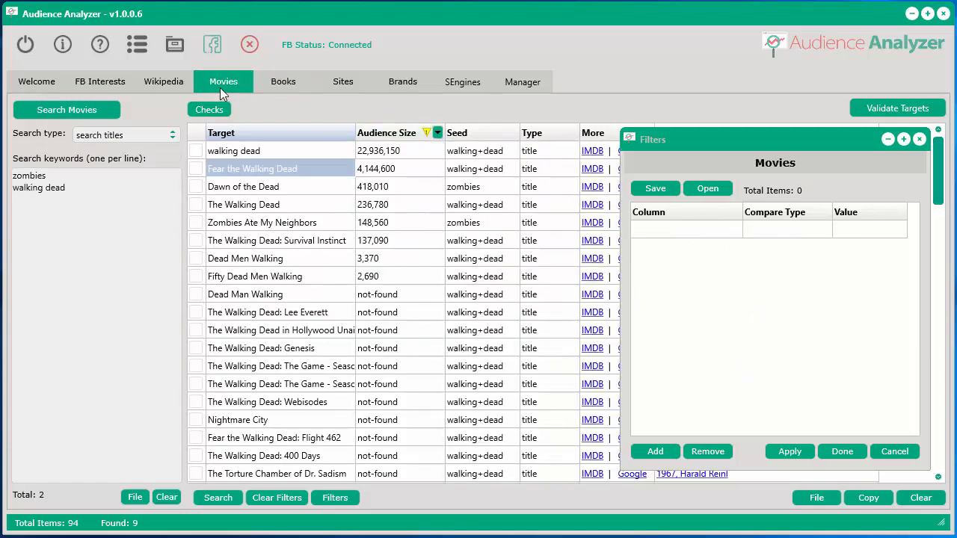
left_click(438, 133)
left_click(449, 193)
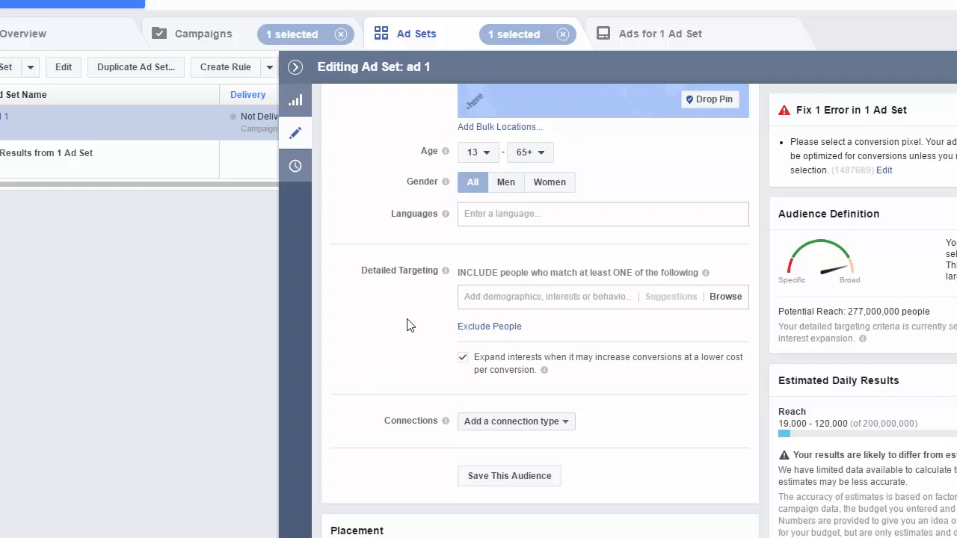
In the Facebook ad set's Detailed Targeting, browse Interests down to Business and industry and expand its Banking and Design subcategories
left_click(556, 299)
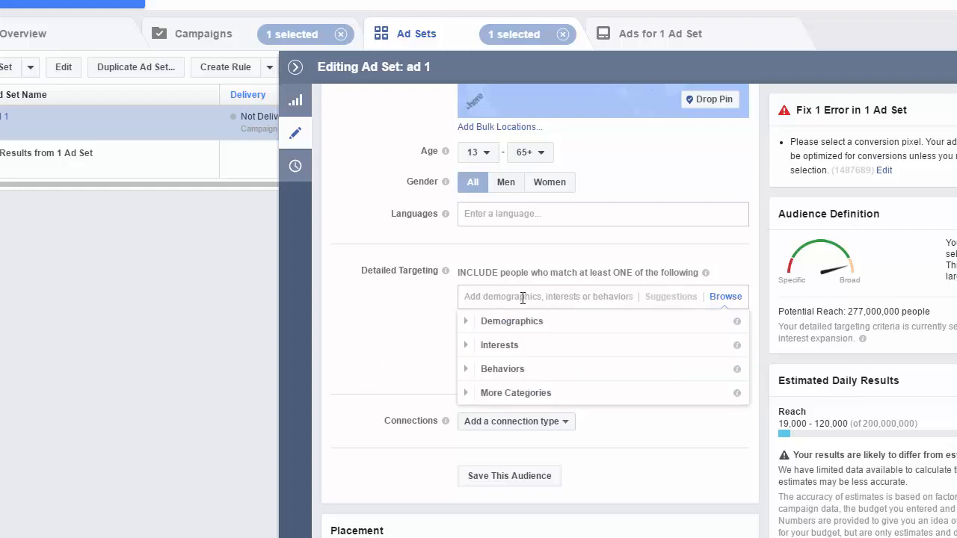
left_click(499, 345)
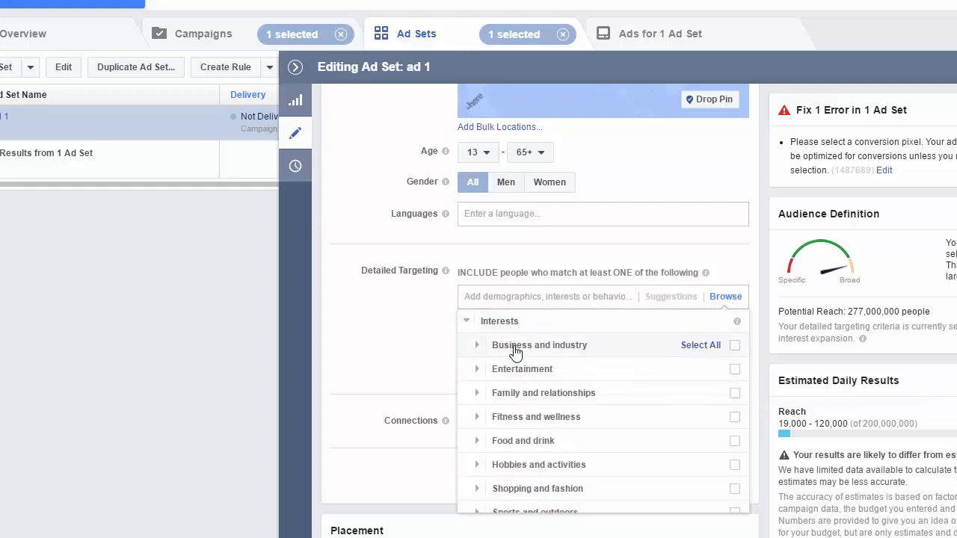
left_click(515, 351)
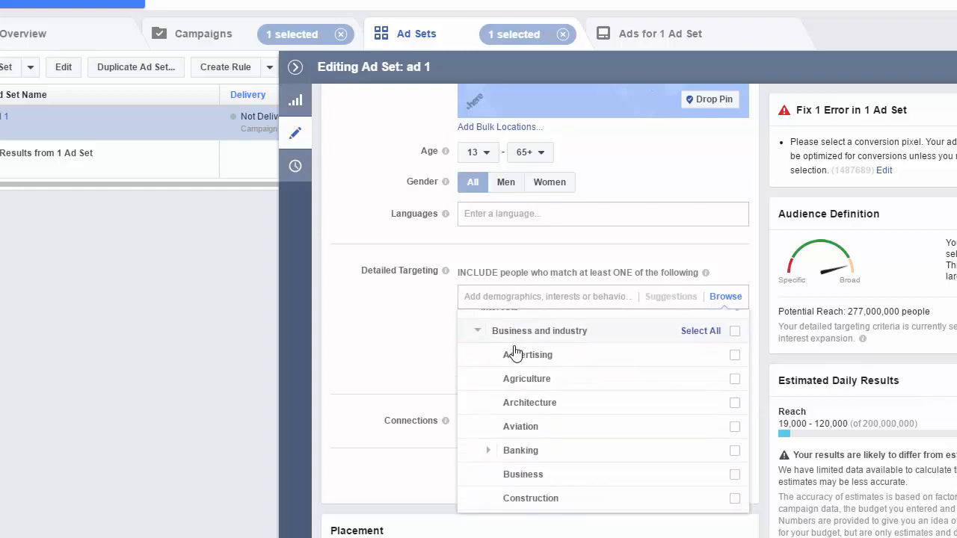
left_click(532, 444)
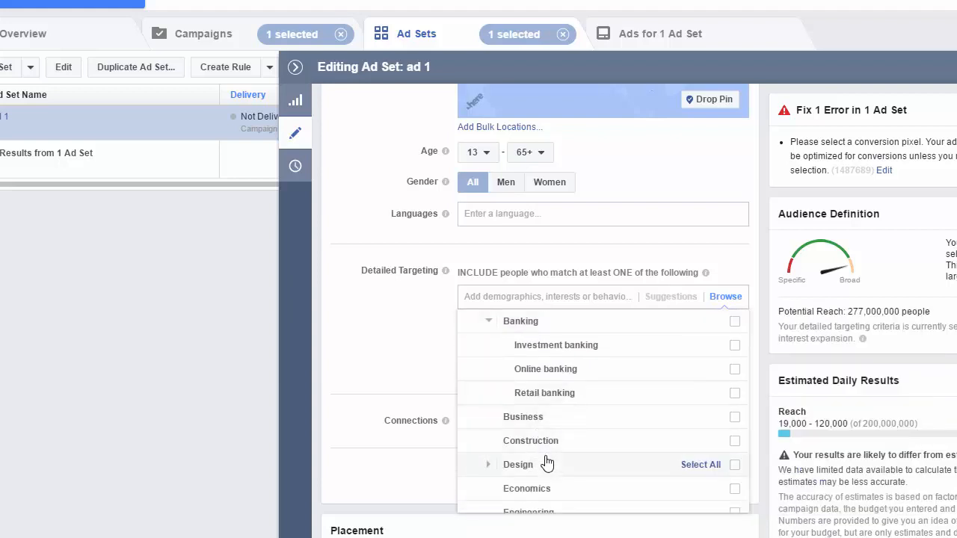
left_click(546, 458)
Examine the Business and industry interests and their individual audience sizes in Facebook's Detailed Targeting browser
scroll(550, 441, "down", 1)
scroll(551, 407, "down", 4)
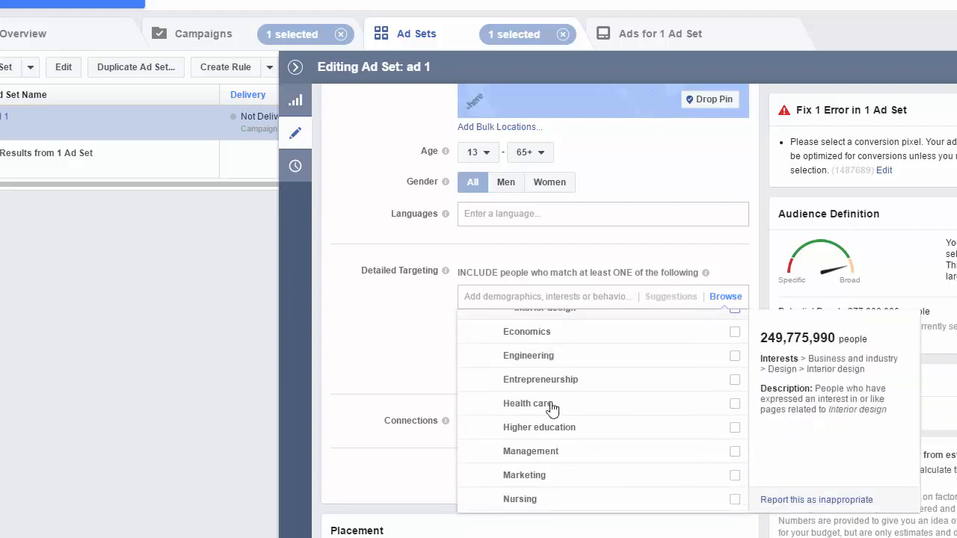
scroll(549, 419, "down", 2)
scroll(551, 426, "up", 7)
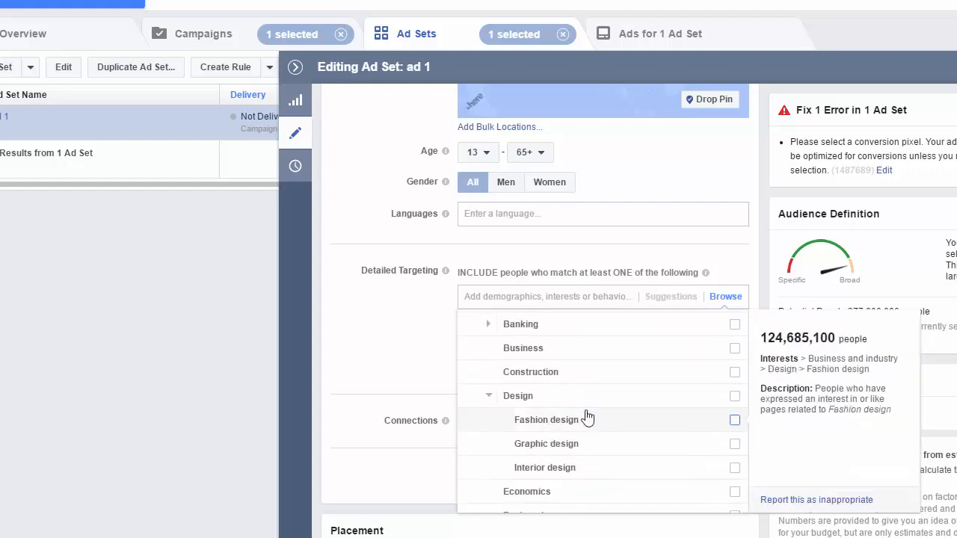
scroll(556, 423, "up", 2)
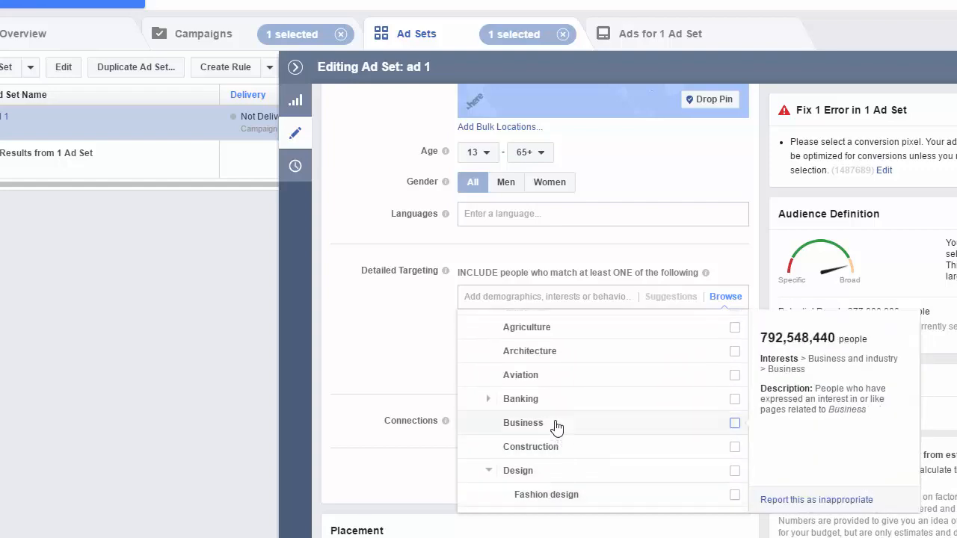
scroll(551, 389, "up", 3)
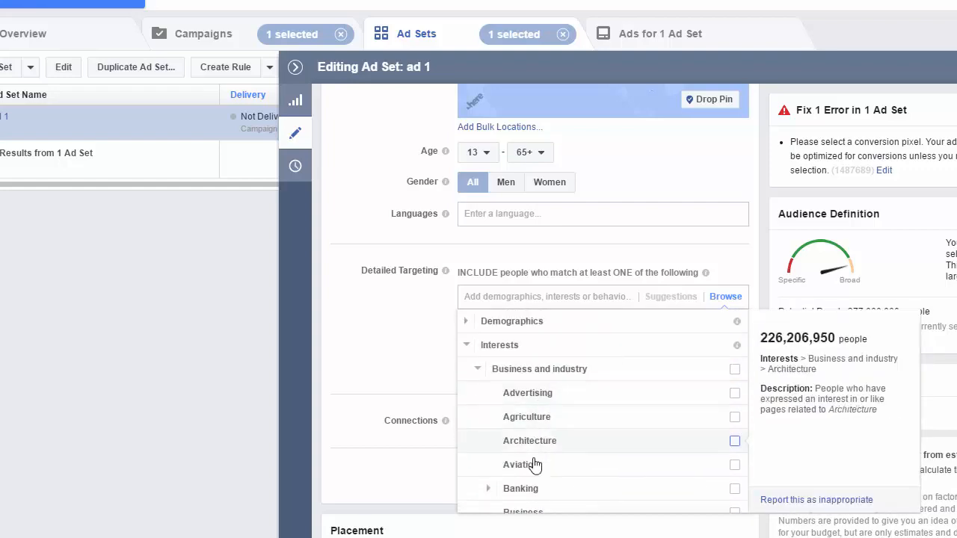
scroll(560, 404, "down", 2)
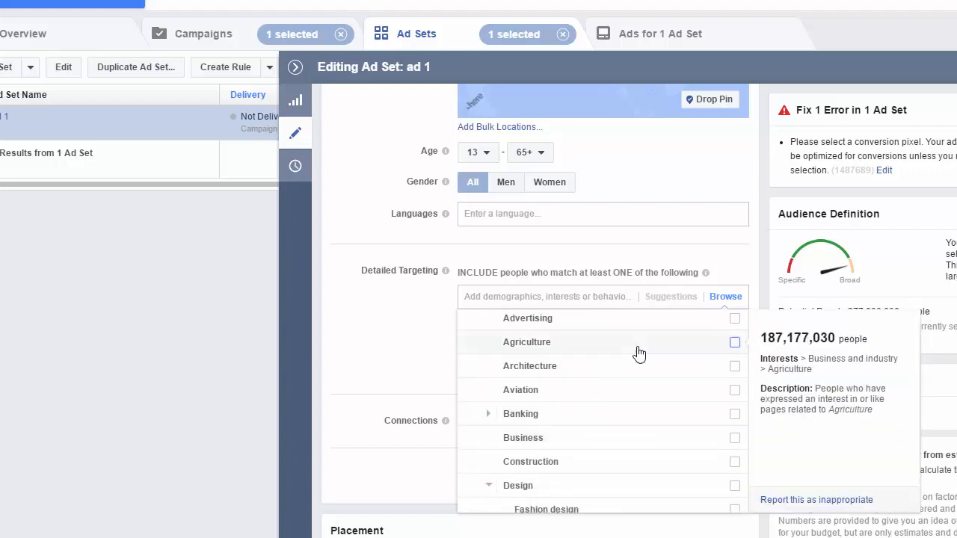
left_click(582, 422)
scroll(557, 441, "down", 3)
scroll(553, 452, "up", 2)
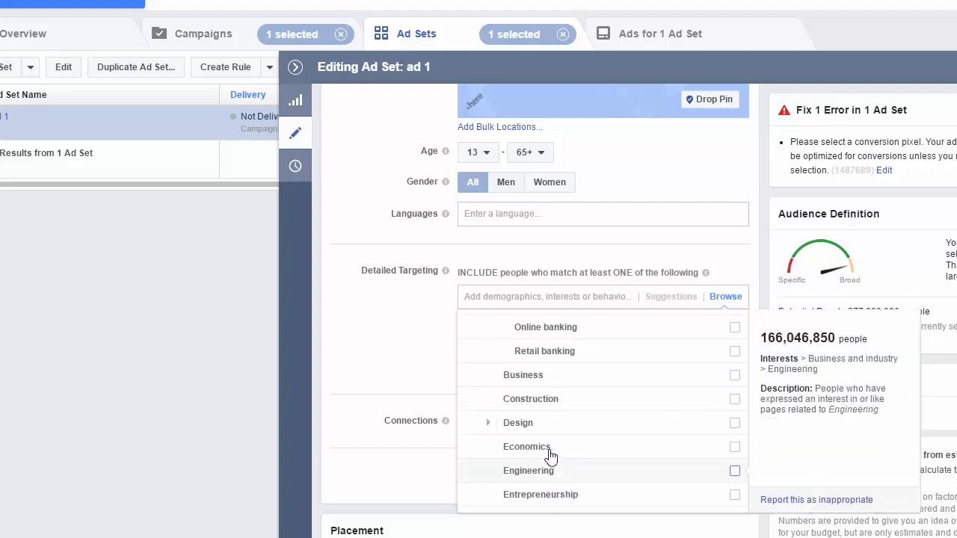
scroll(580, 443, "up", 1)
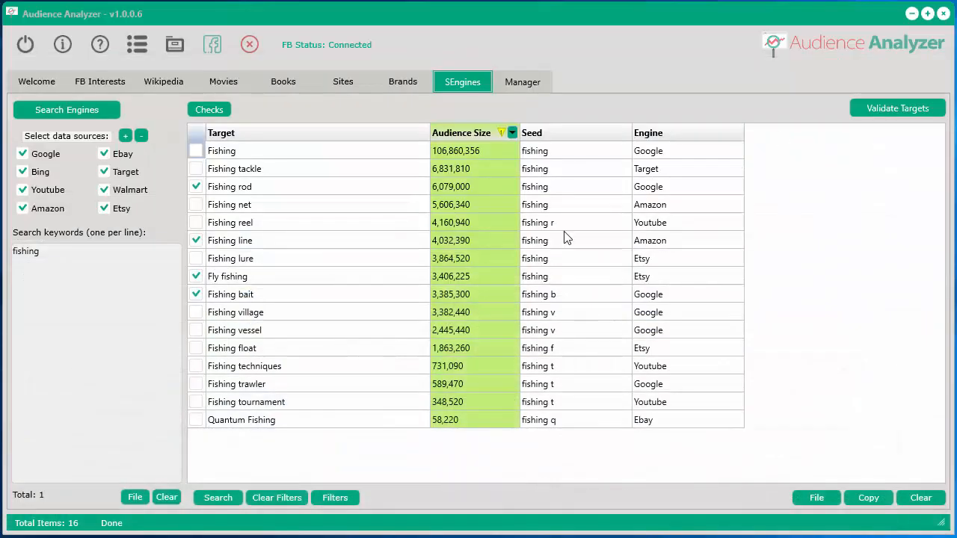
Switch to Audience Analyzer, open the Browse Category Targets window and enlarge it to fill the screen
left_click(174, 46)
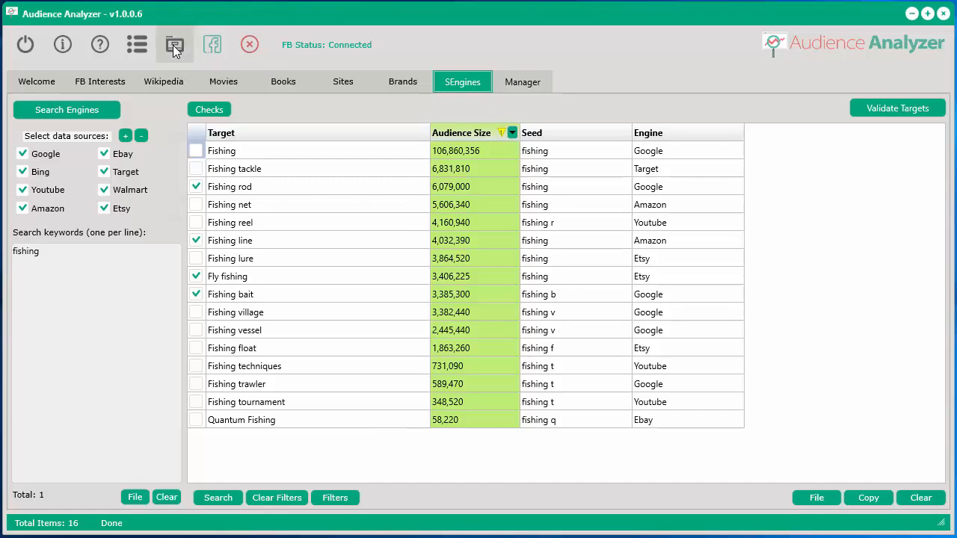
left_click_drag(545, 48, 377, 22)
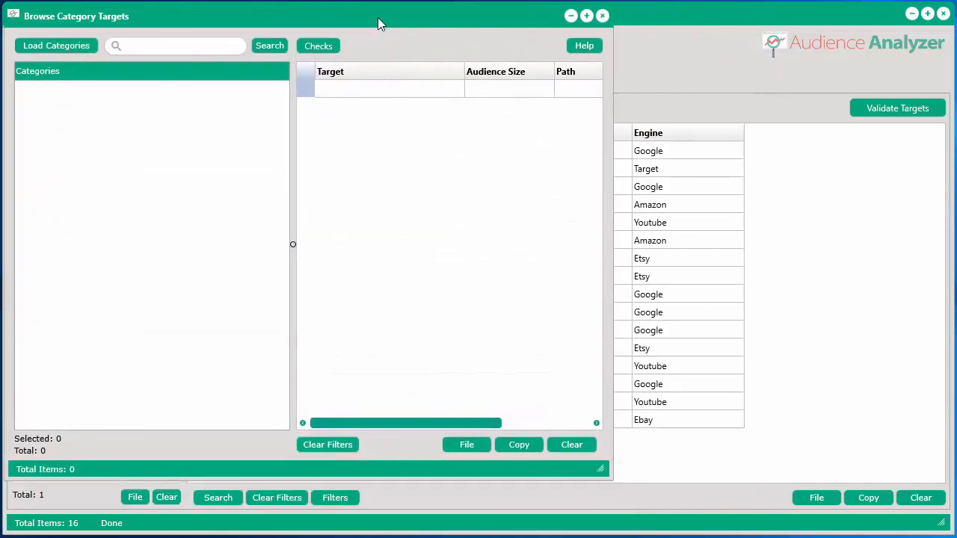
left_click_drag(598, 471, 945, 528)
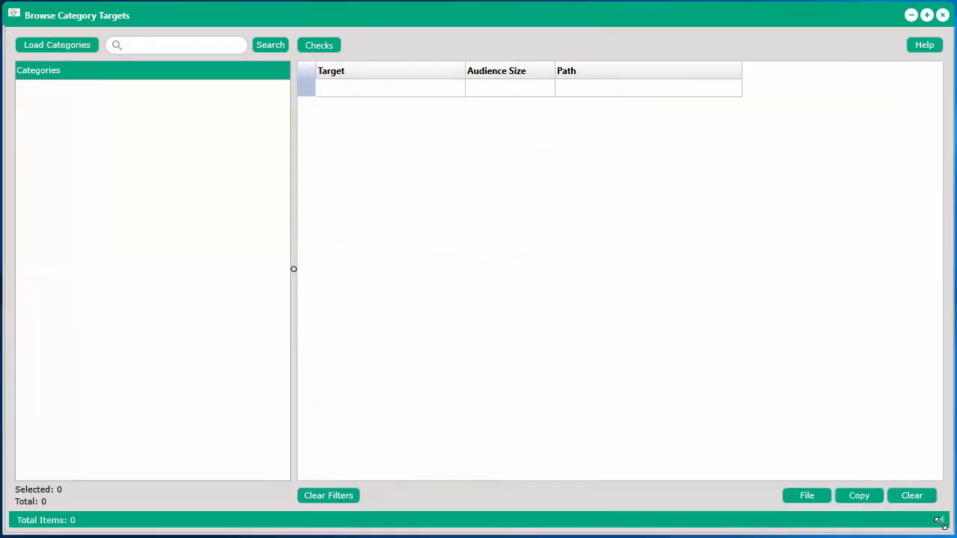
Load the Facebook target categories and expand the entire category tree
left_click(57, 45)
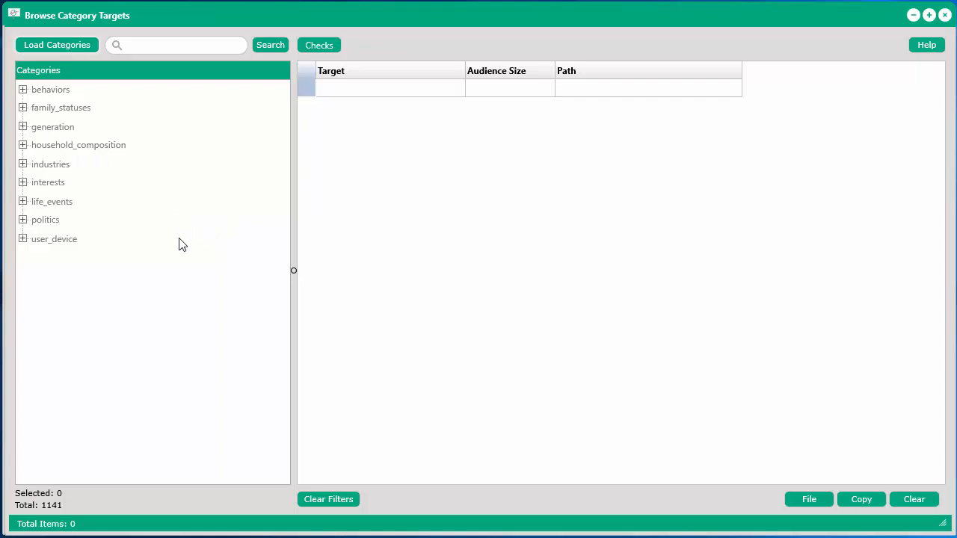
right_click(145, 183)
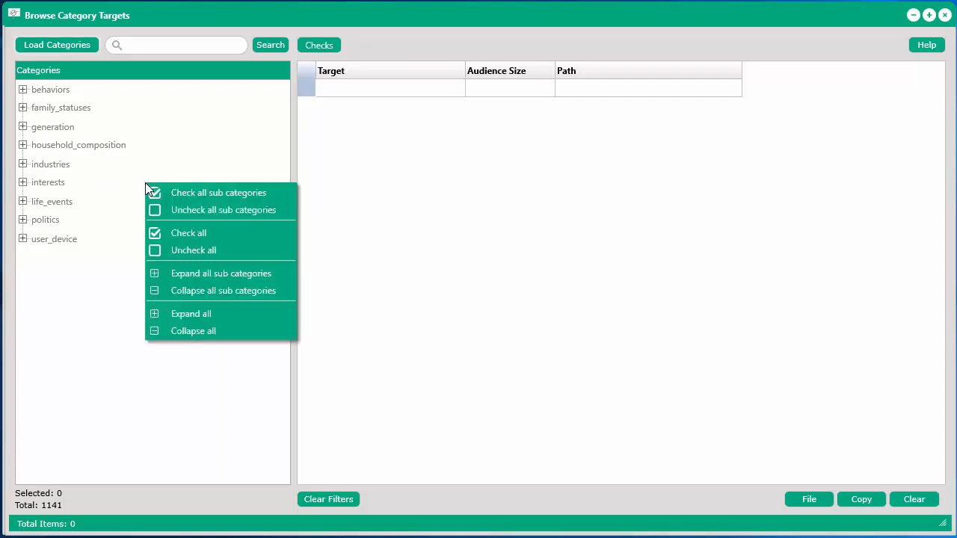
left_click(210, 313)
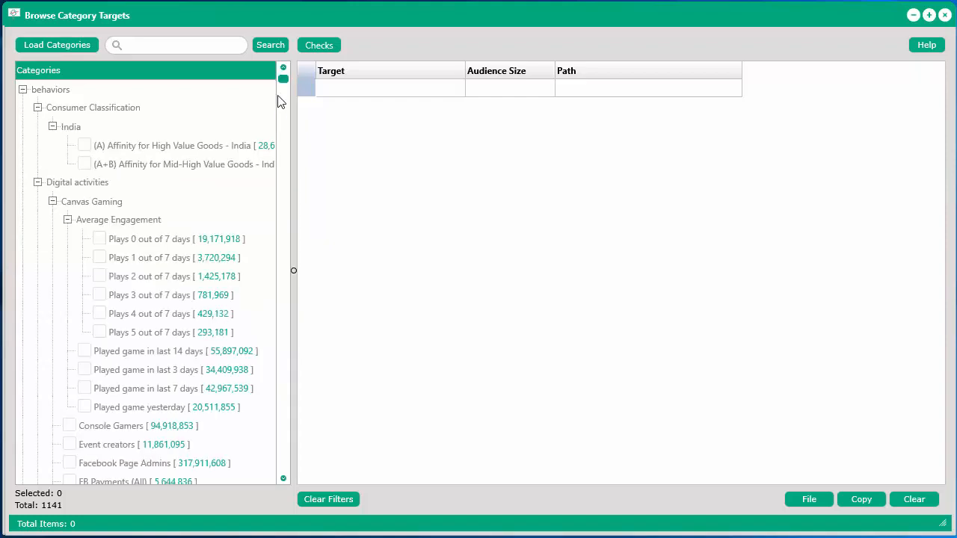
Widen the Categories pane so the full target names and audience sizes fit
left_click_drag(281, 84, 283, 101)
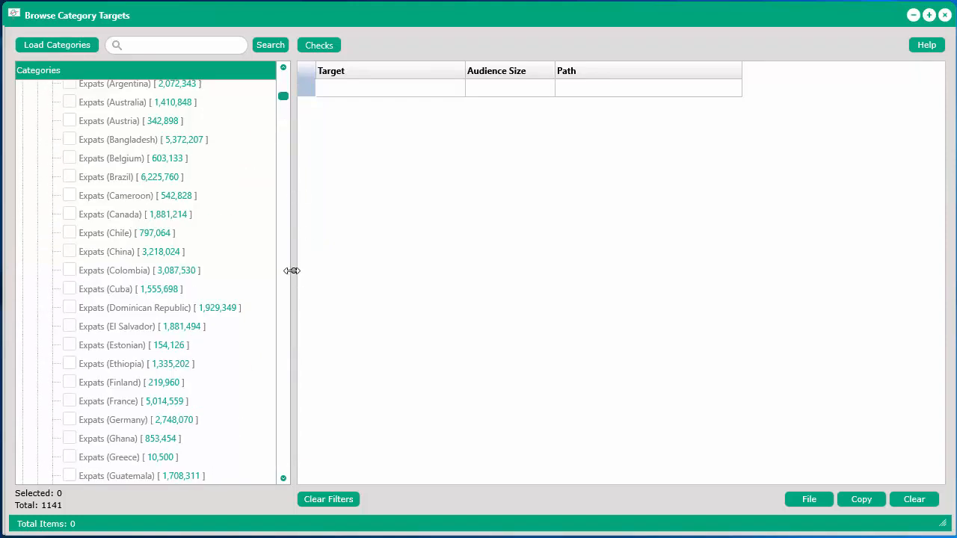
left_click_drag(290, 270, 391, 269)
mouse_move(382, 97)
left_mouse_down()
mouse_move(385, 457)
mouse_move(380, 83)
left_mouse_up()
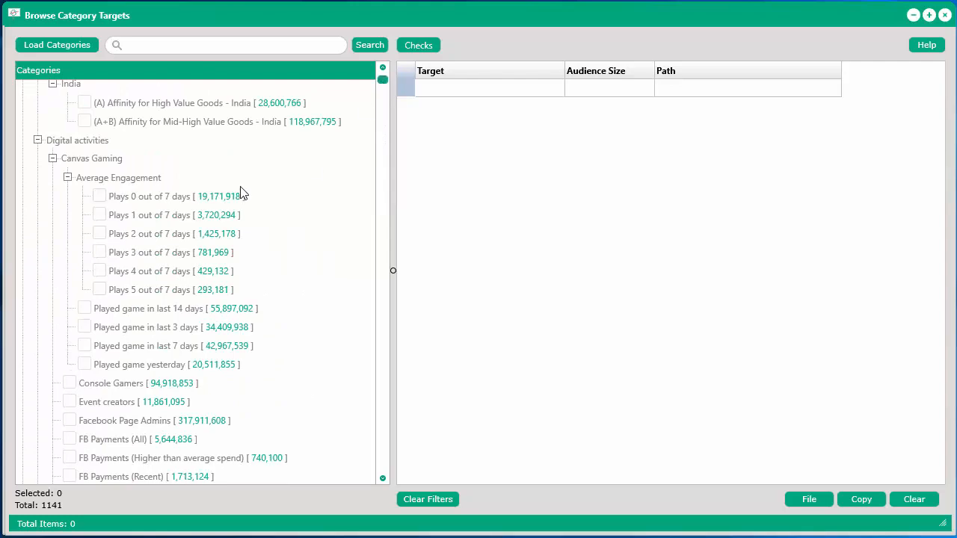
Examine the behaviors category targets and audience sizes, from Digital activities down to Expats
scroll(242, 192, "down", 5)
scroll(229, 337, "up", 4)
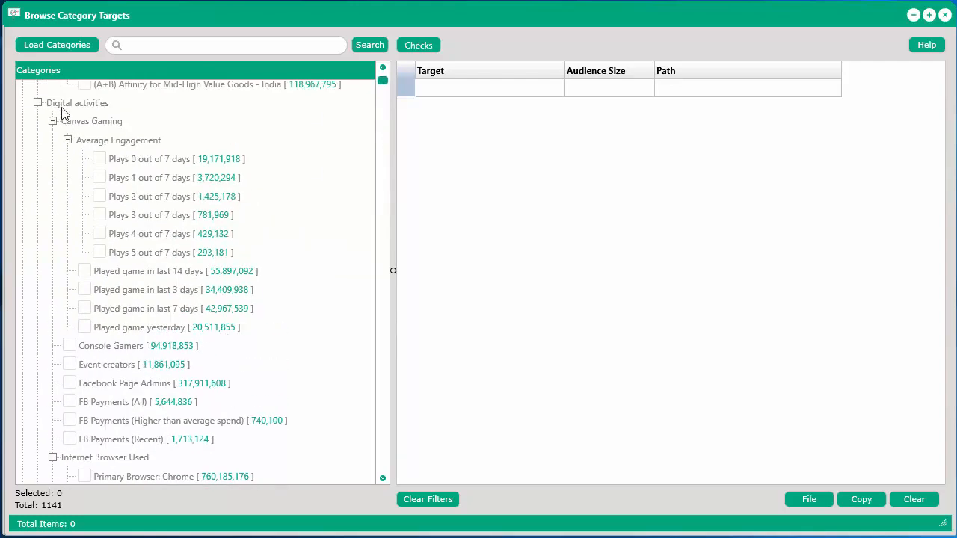
scroll(86, 299, "down", 2)
scroll(97, 276, "down", 1)
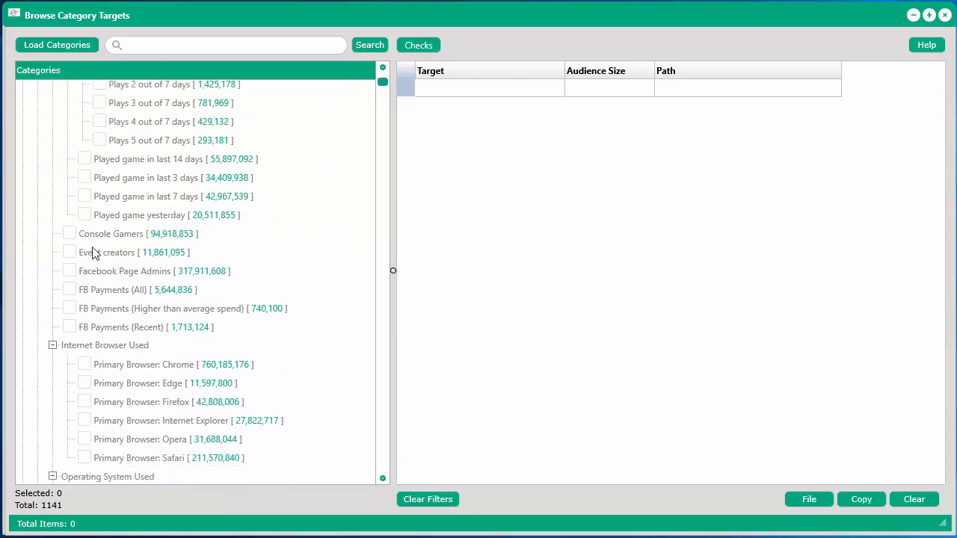
scroll(142, 254, "down", 2)
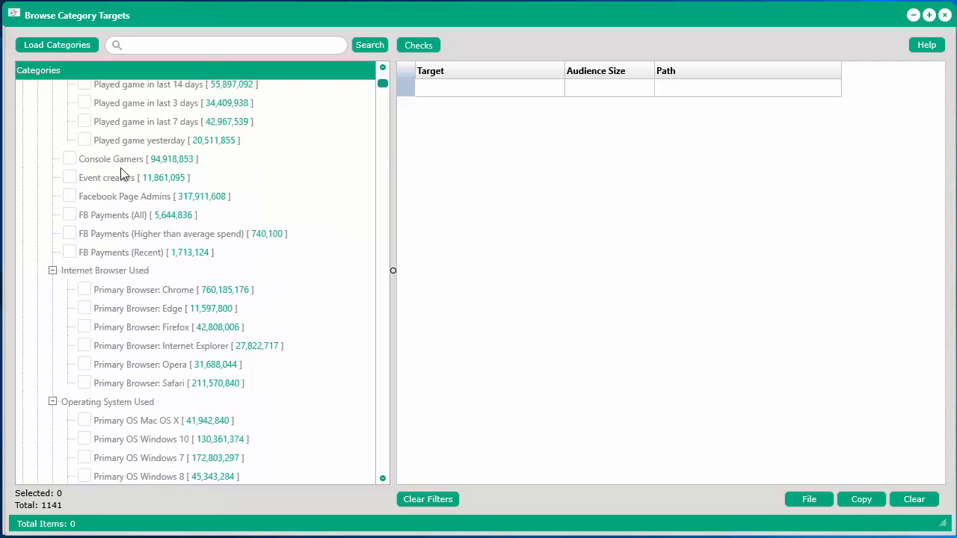
scroll(124, 209, "down", 5)
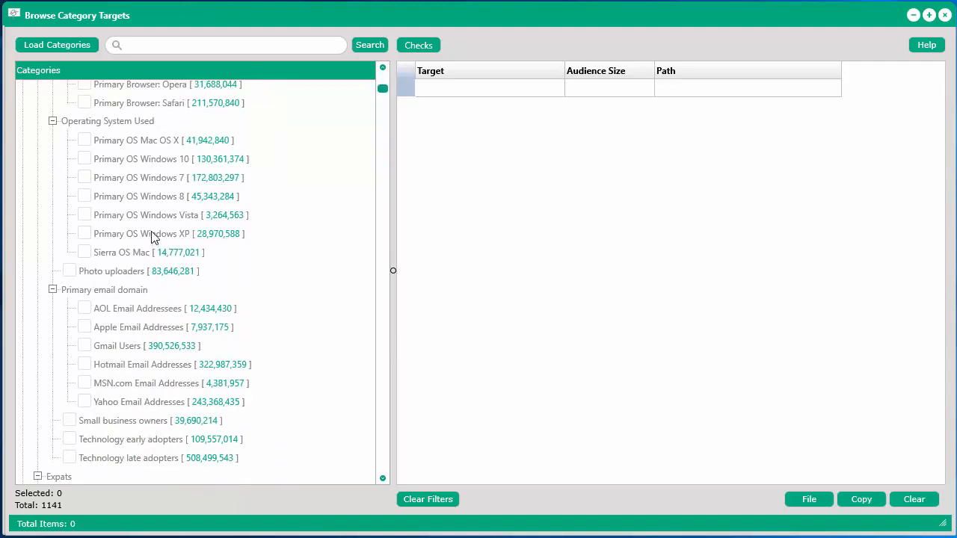
scroll(149, 187, "down", 2)
scroll(131, 239, "down", 3)
scroll(127, 245, "down", 3)
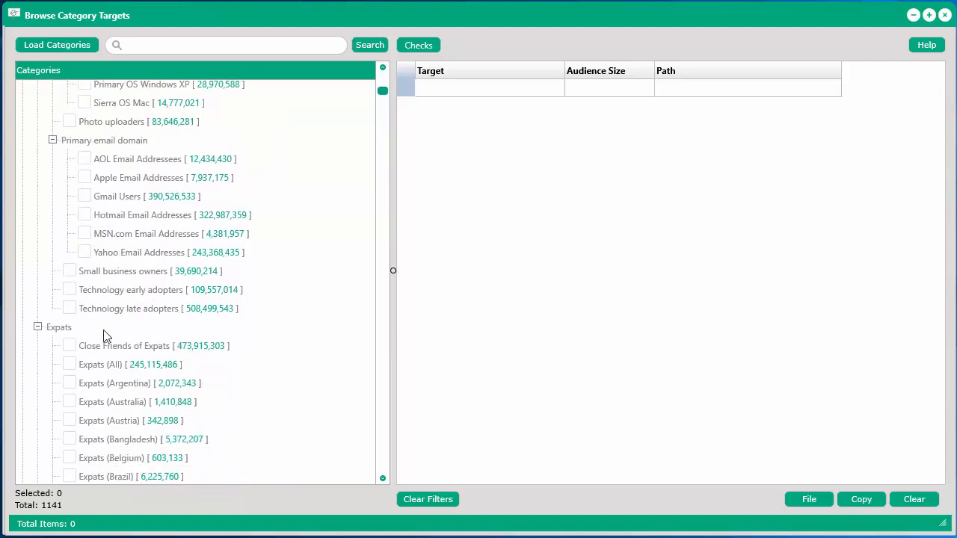
left_click_drag(384, 92, 383, 75)
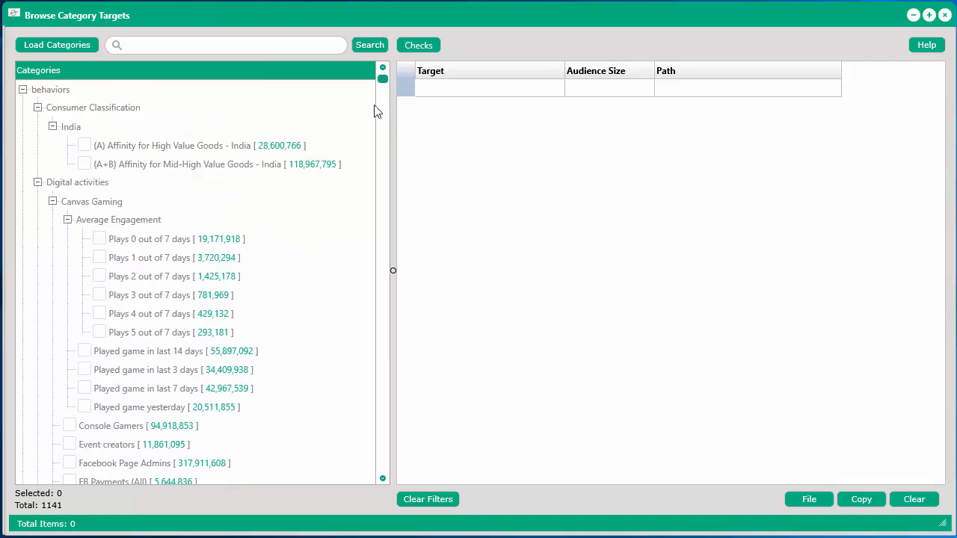
scroll(248, 345, "down", 5)
scroll(248, 340, "up", 5)
Search the categories for parents and add (01-02 Years) Parents with Toddlers to the target list
left_click(186, 48)
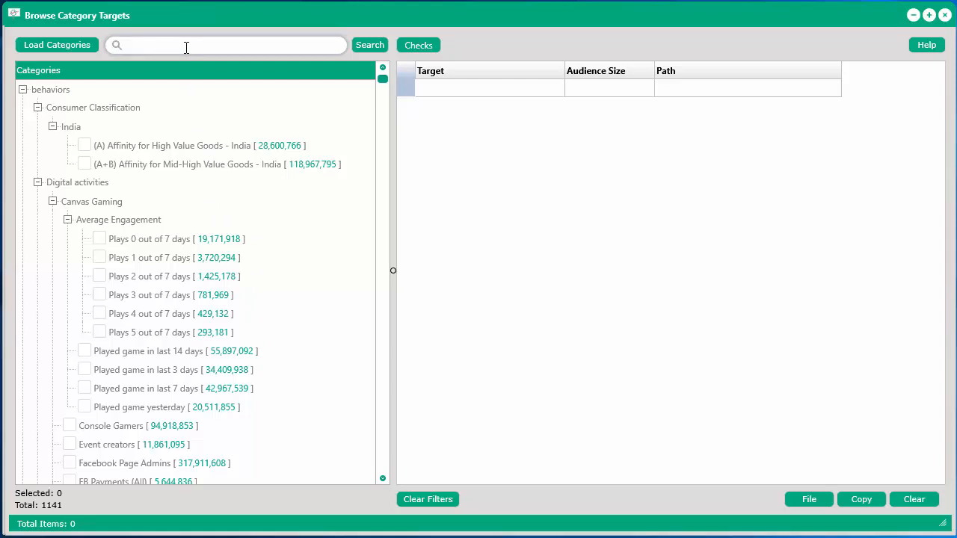
type("parents")
left_click(361, 47)
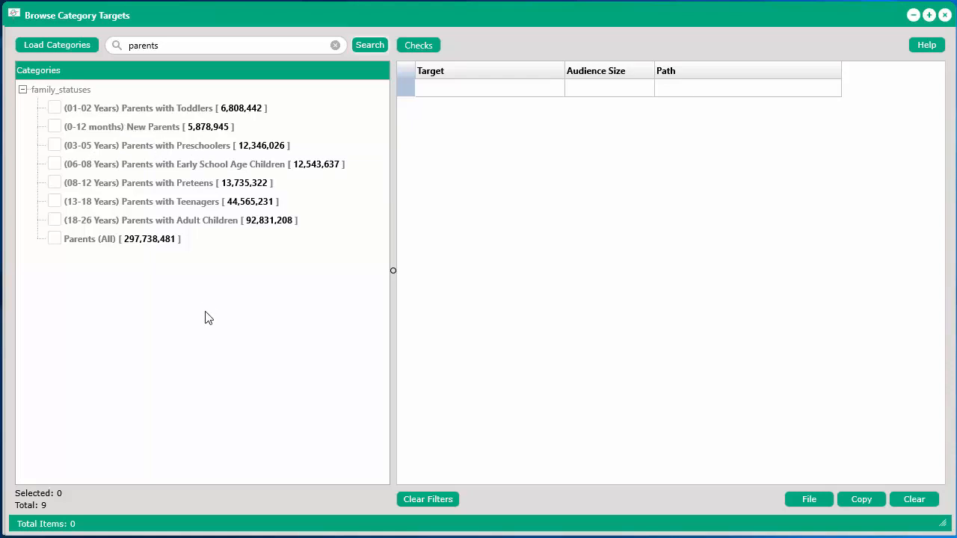
left_click(157, 108)
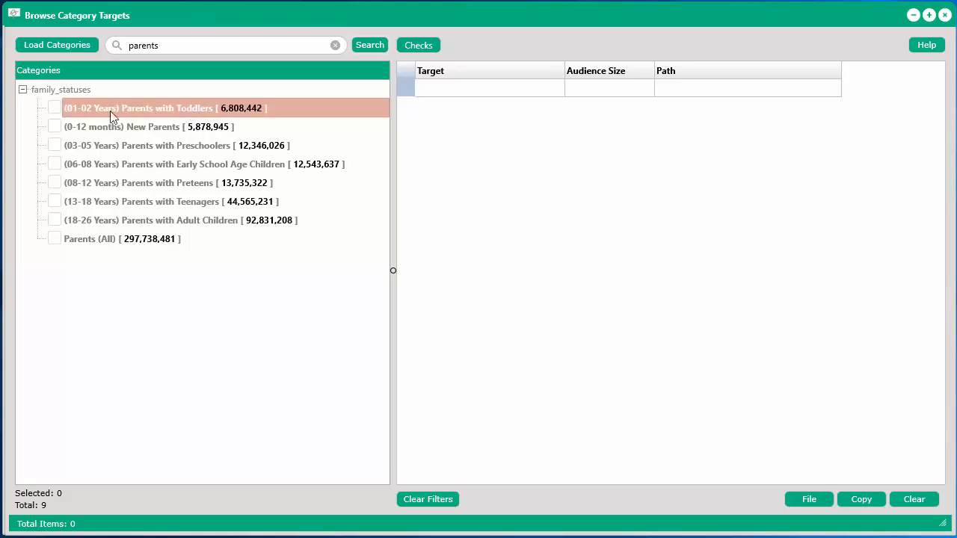
left_click(56, 108)
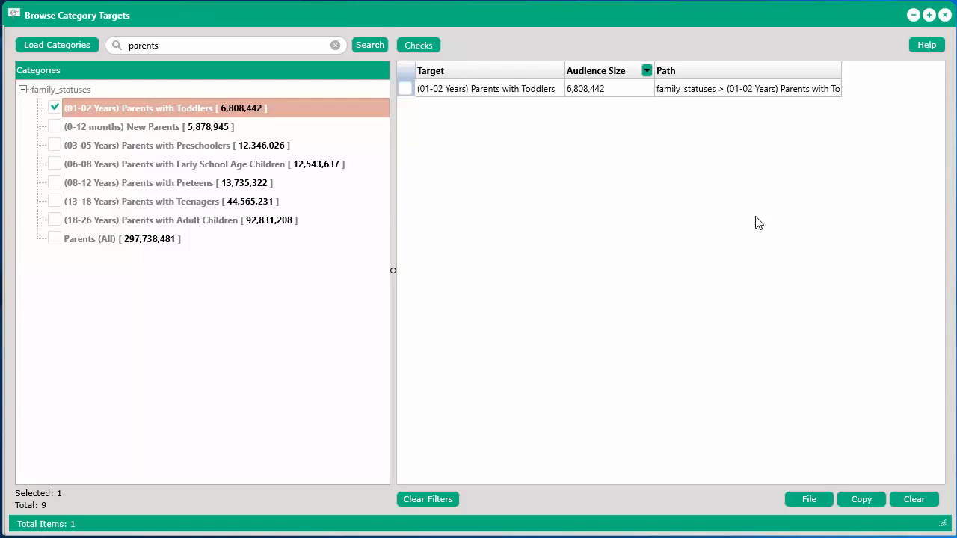
Copy the (01-02 Years) Parents with Toddlers target, switch to the Facebook ad set and add it to Detailed Targeting
left_click(500, 95)
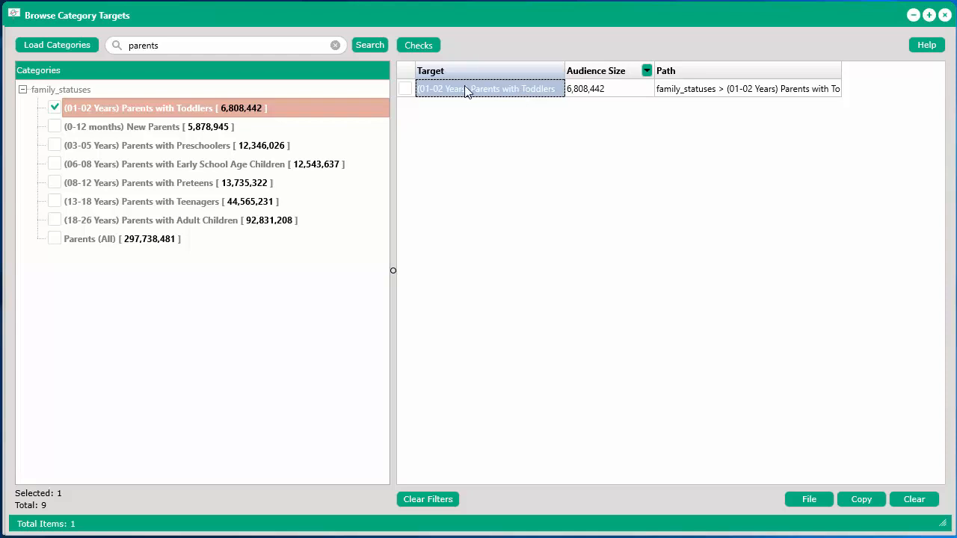
right_click(528, 187)
left_click(479, 210)
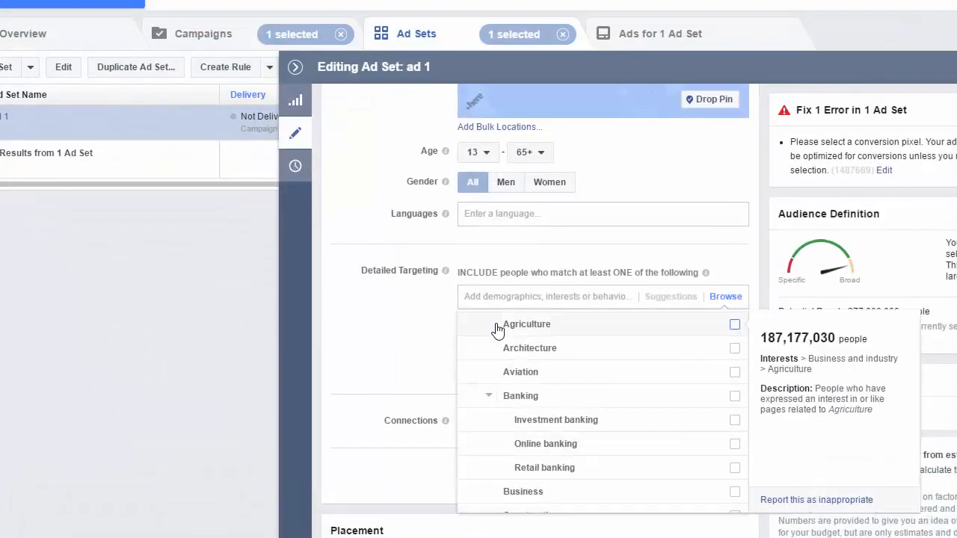
right_click(501, 299)
left_click(539, 384)
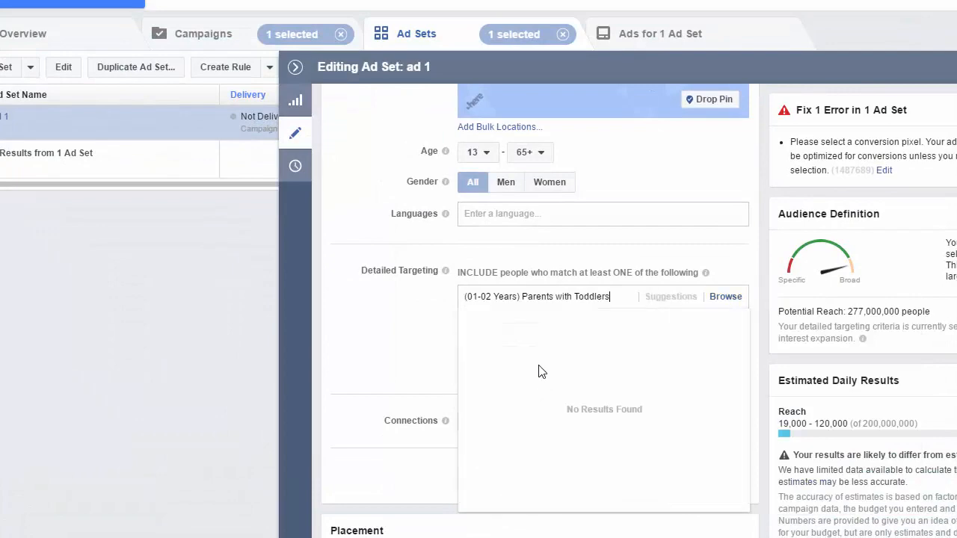
key("Return")
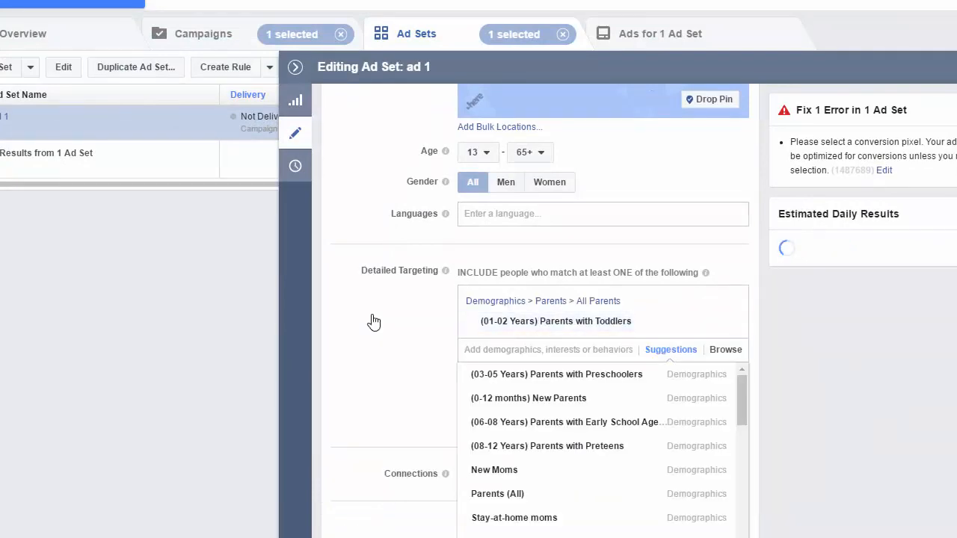
left_click(380, 316)
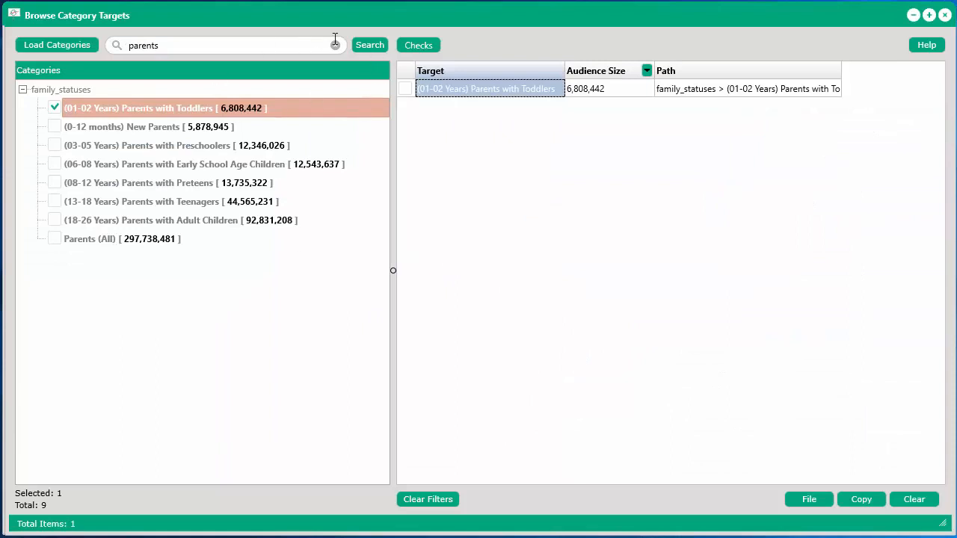
Replace the category search with friends and add Close Friends of Men with a Birthday in 0-7 days to the target list
left_click(173, 47)
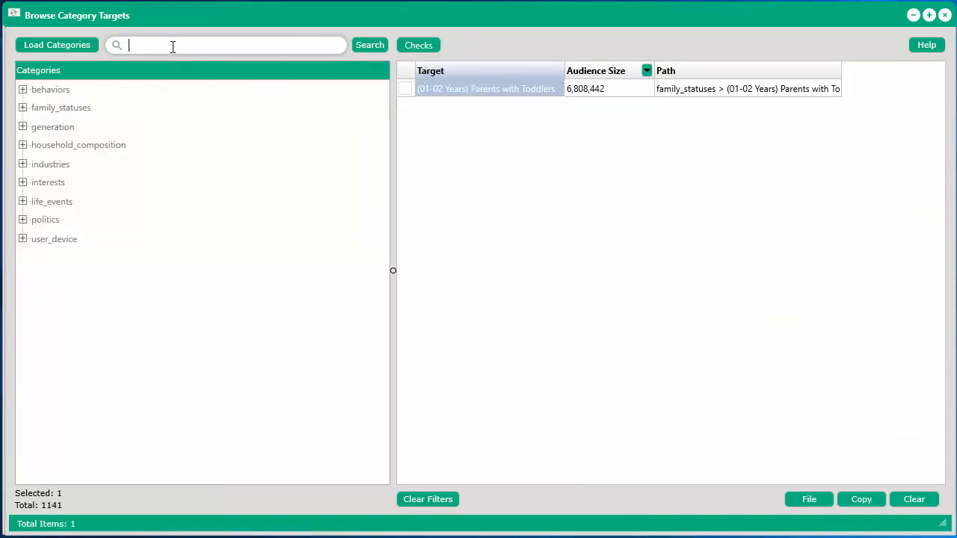
type("friends")
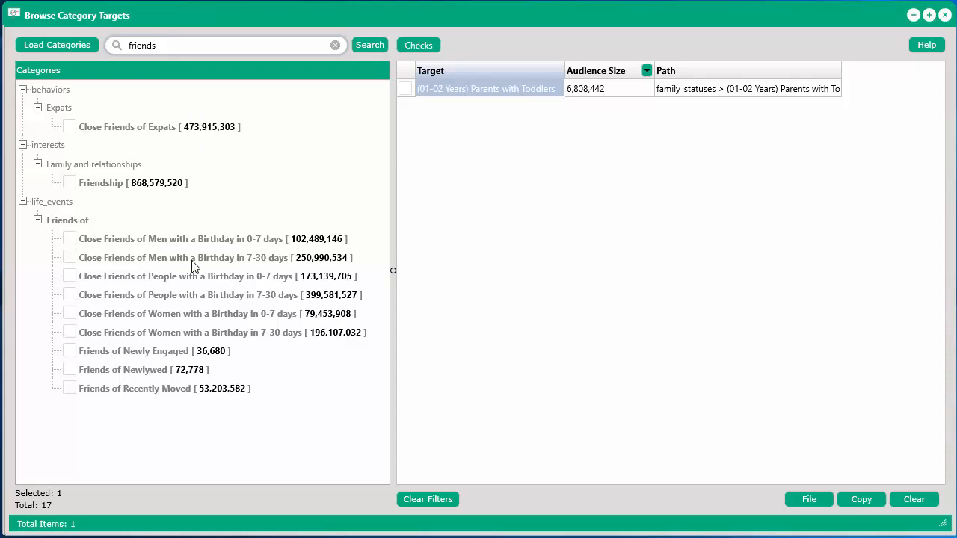
left_click(268, 241)
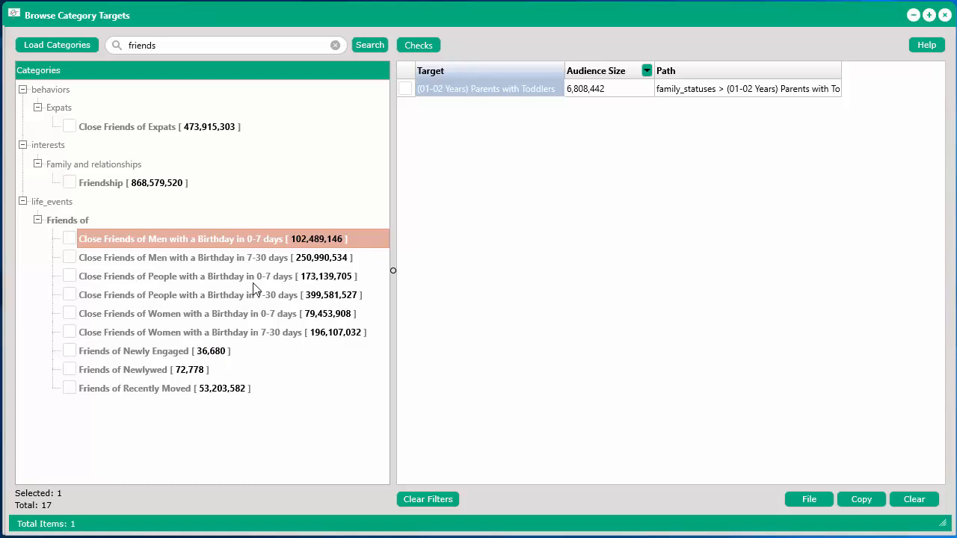
left_click(72, 240)
Copy the Close Friends of Men with a Birthday in 0-7 days target and use it in Facebook's Detailed Targeting instead of Parents with Toddlers
left_click(484, 108)
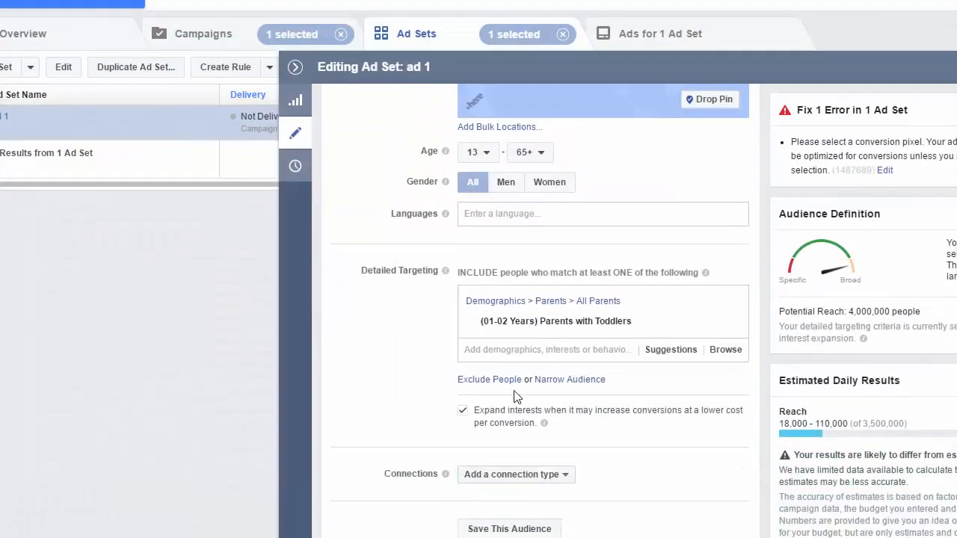
left_click(728, 304)
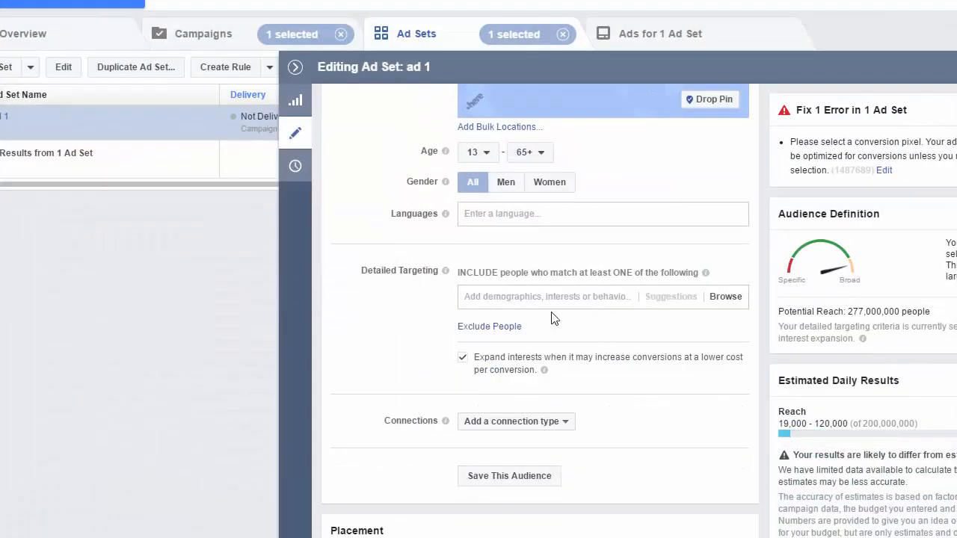
left_click(515, 297)
key("ctrl+v")
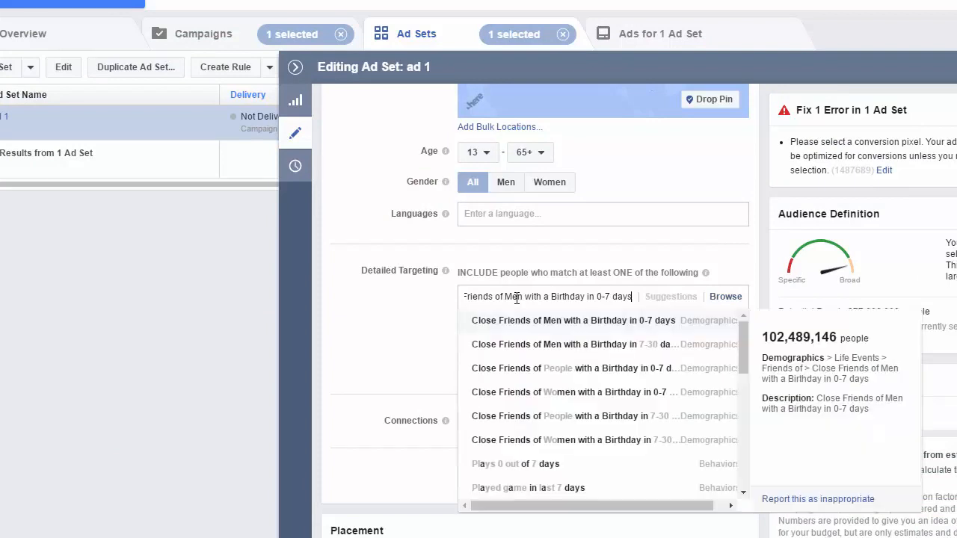
left_click(487, 323)
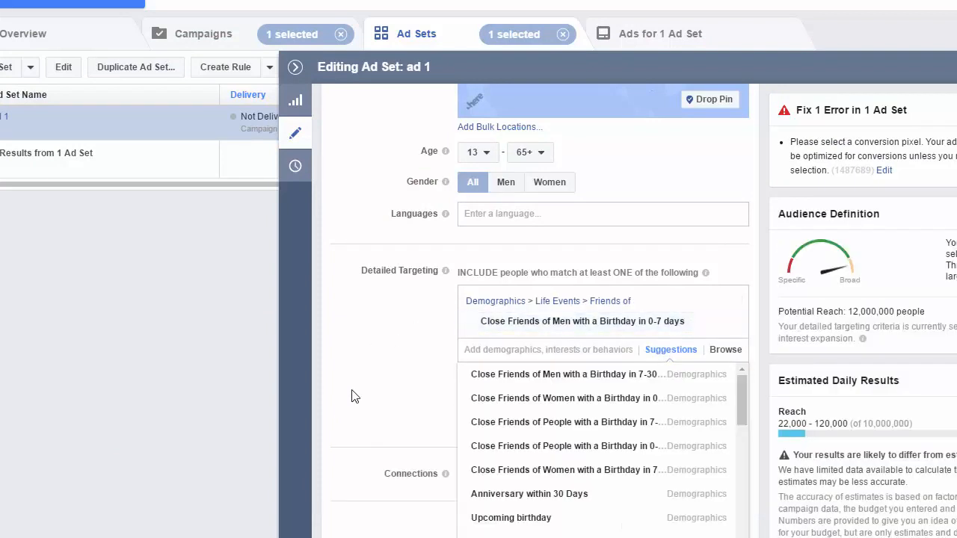
left_click(352, 396)
Narrow the ad set's audience to people who must also match the Etsy interest
scroll(374, 400, "down", 2)
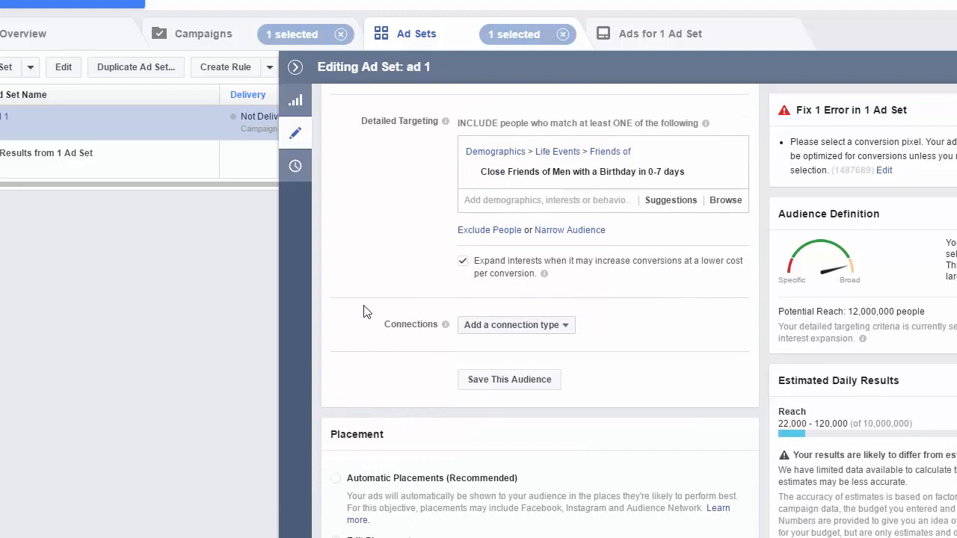
scroll(367, 282, "up", 1)
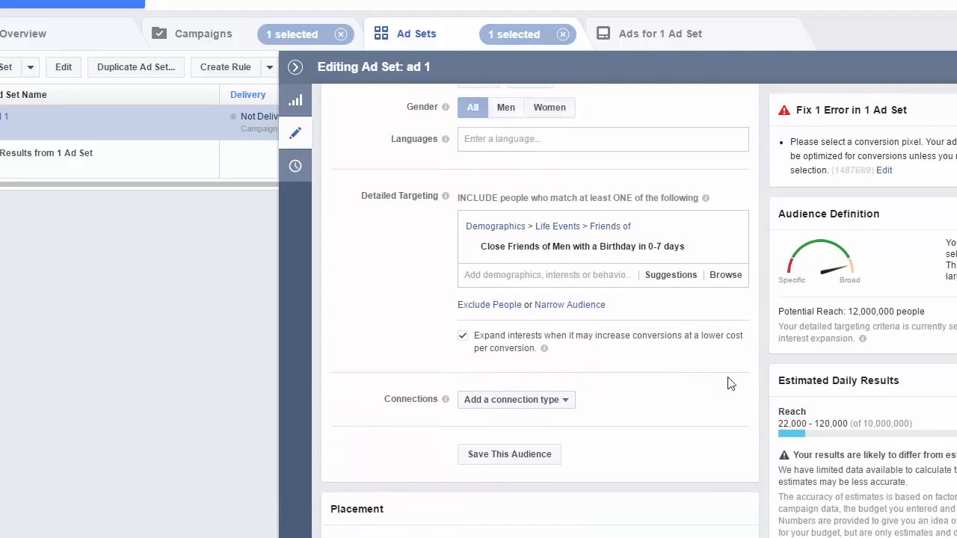
scroll(729, 384, "up", 1)
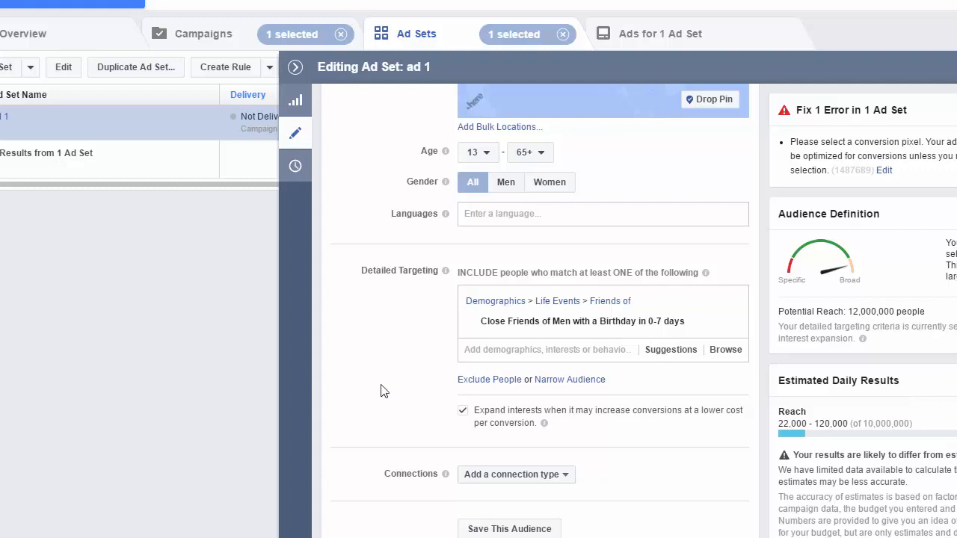
scroll(382, 390, "down", 1)
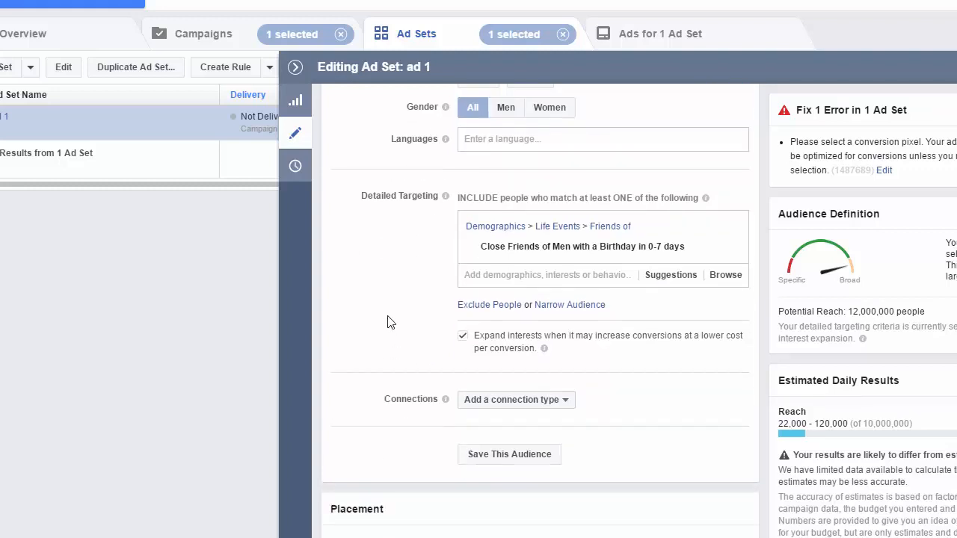
left_click(571, 305)
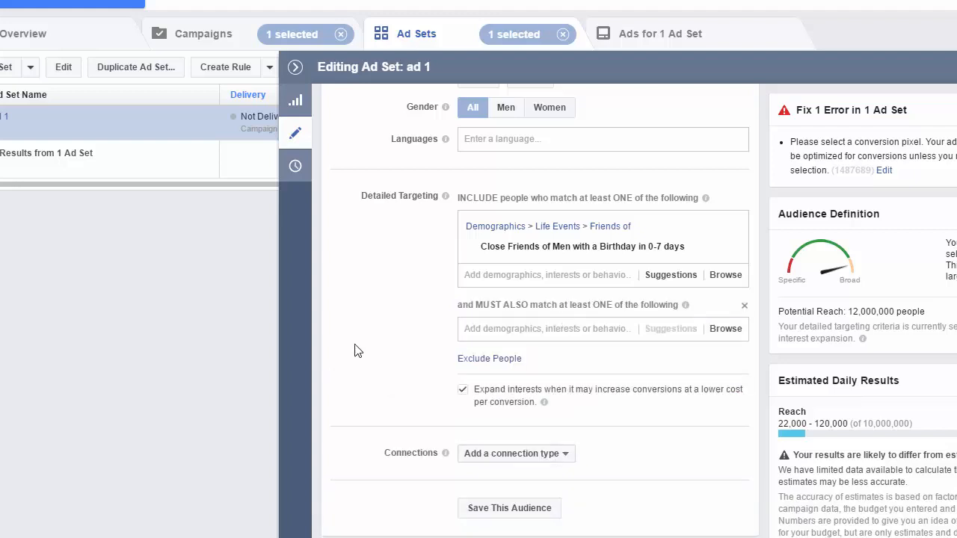
left_click(532, 329)
type("etsy")
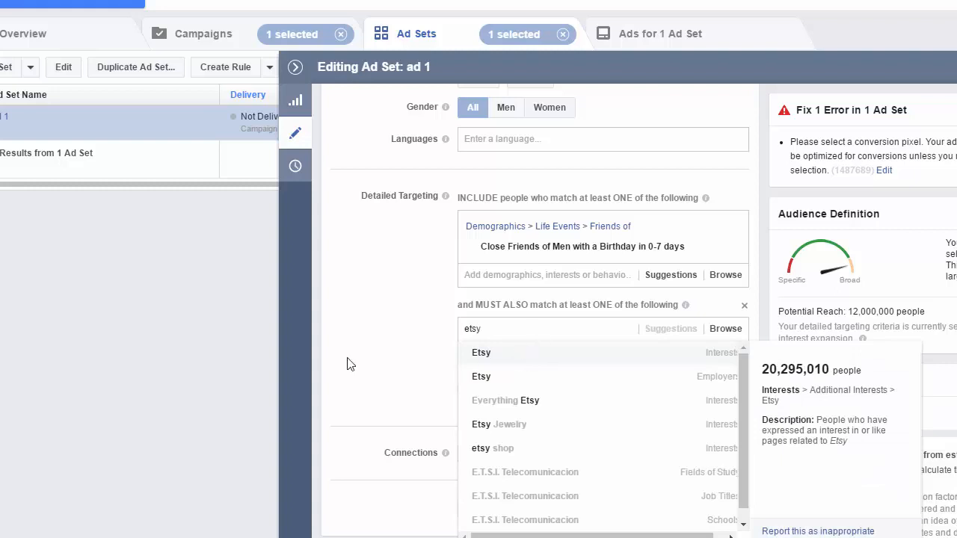
key("Return")
left_click(386, 357)
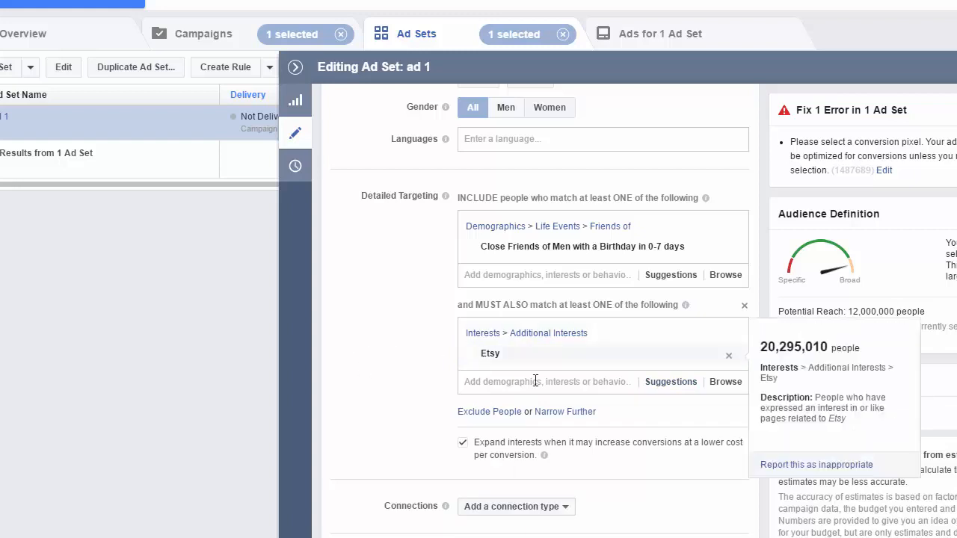
Narrow the audience further with a third required condition, the amazon interest
left_click(562, 411)
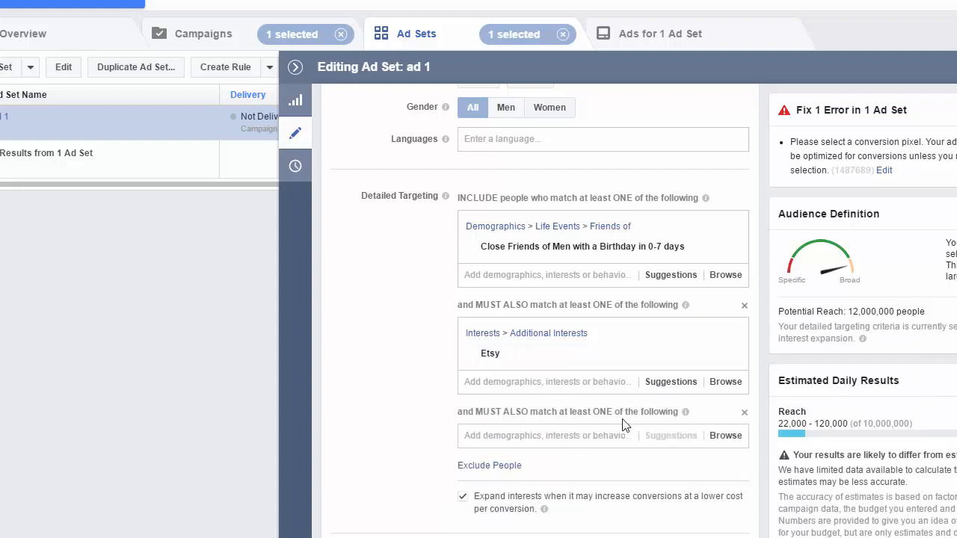
left_click(530, 435)
type("am")
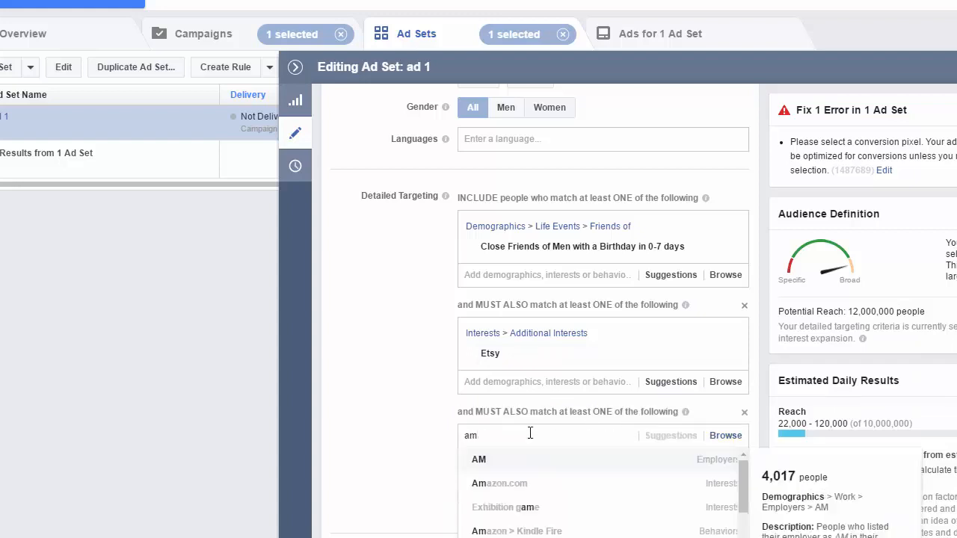
type("azon")
key("Return")
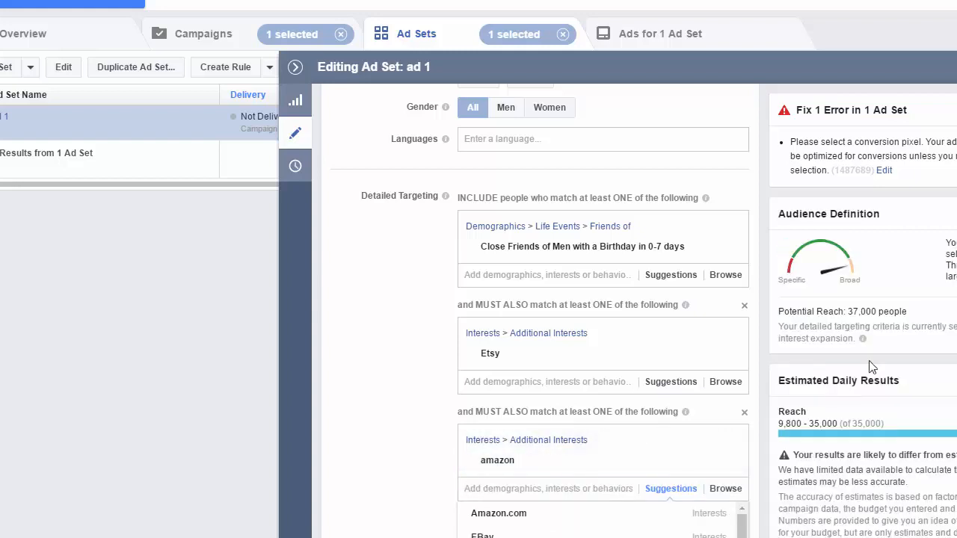
left_click(363, 467)
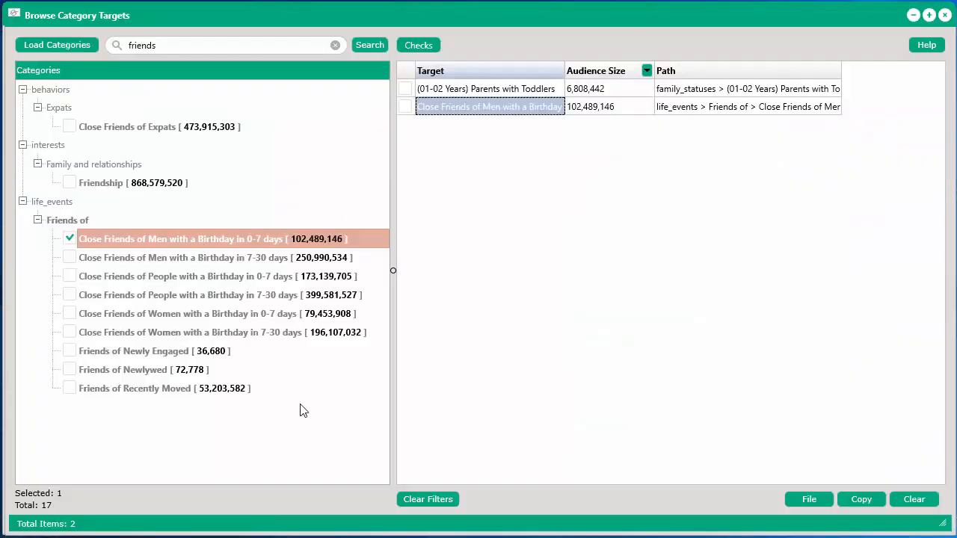
left_click(274, 369)
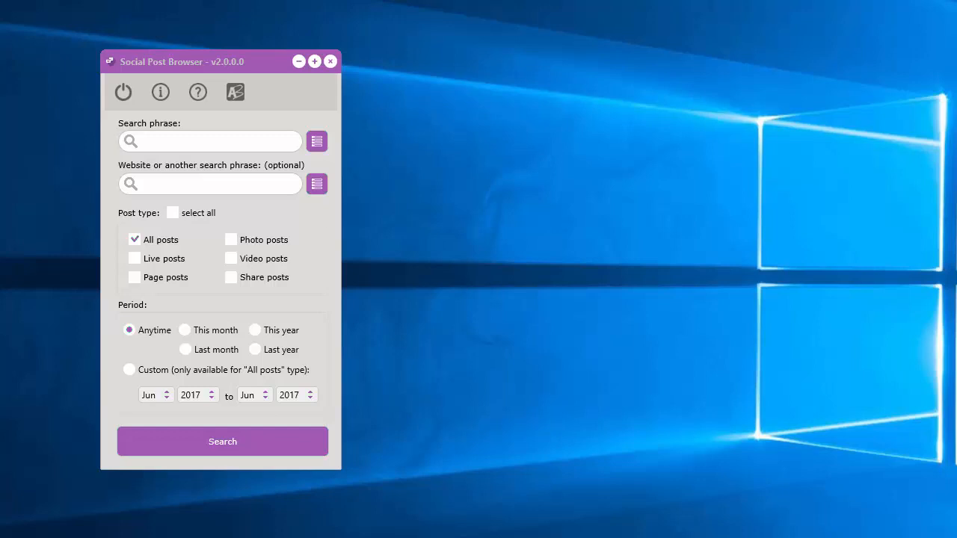
Switch to Social Post Browser and enter nurse as the search phrase with teespring.com as the website
left_click(219, 141)
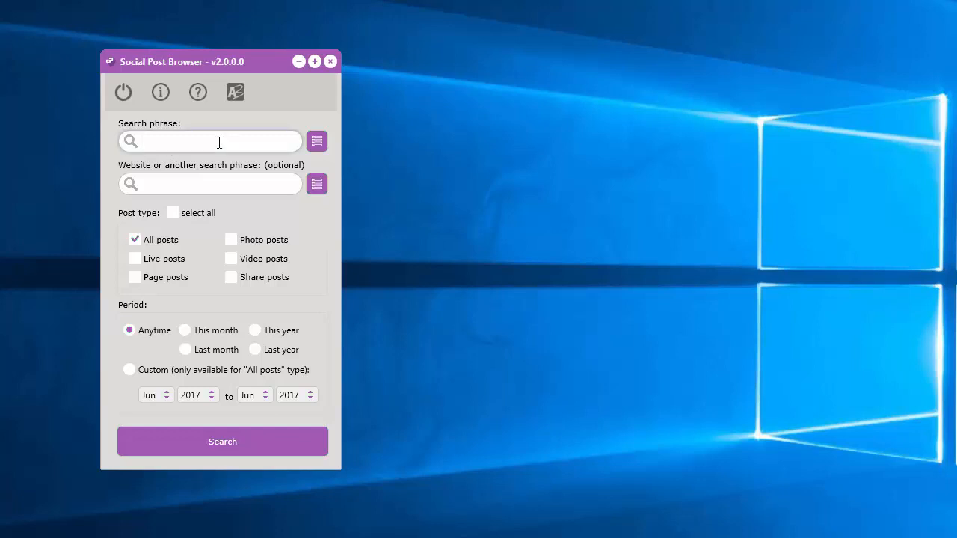
type("nurse")
left_click(181, 184)
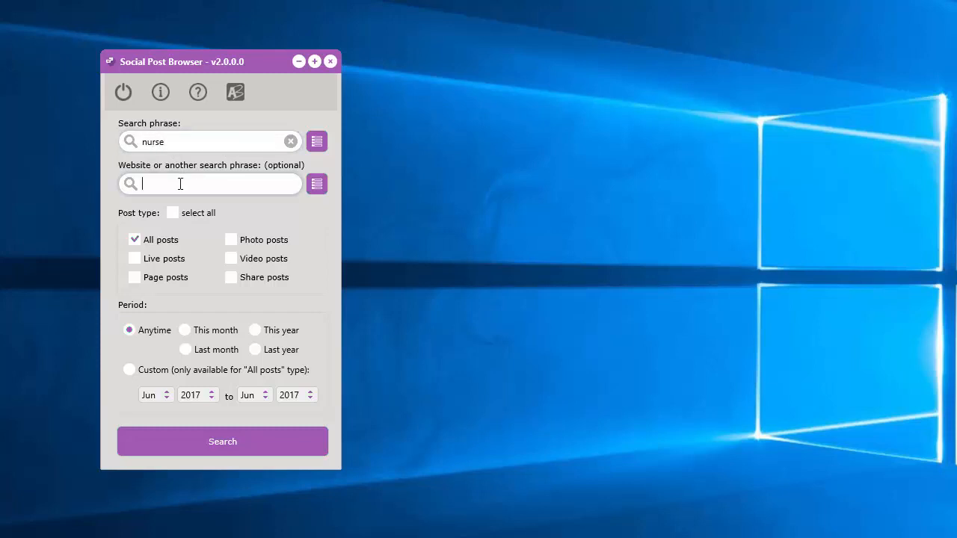
type("teespring.com")
double_click(166, 185)
left_click(209, 184)
Run the nurse and teespring.com search and look through the matching Facebook posts and their engagement
left_click(207, 442)
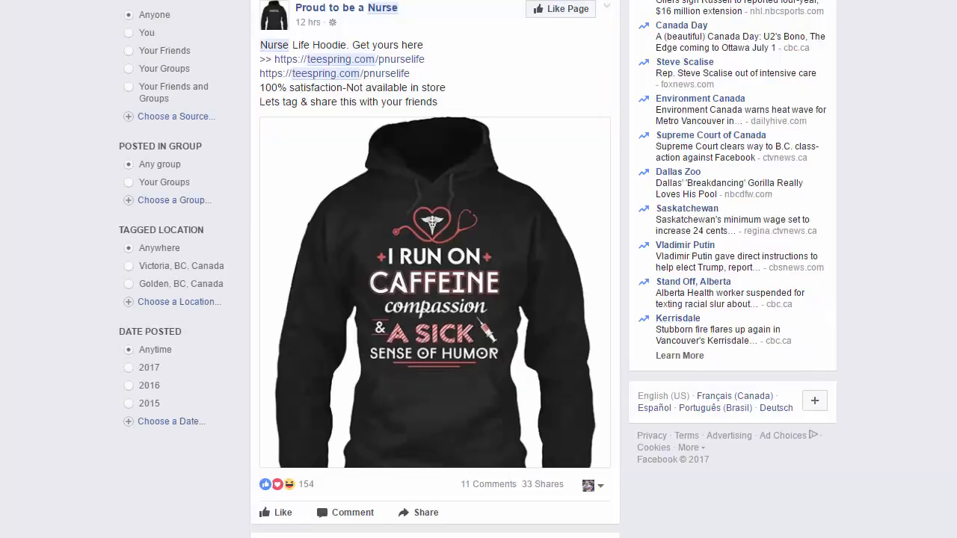
scroll(857, 394, "down", 15)
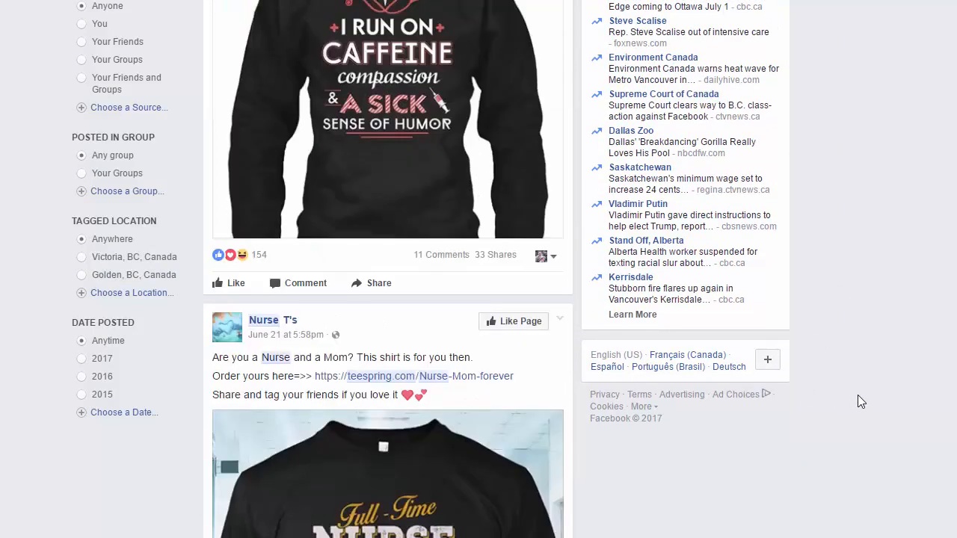
scroll(870, 332, "down", 20)
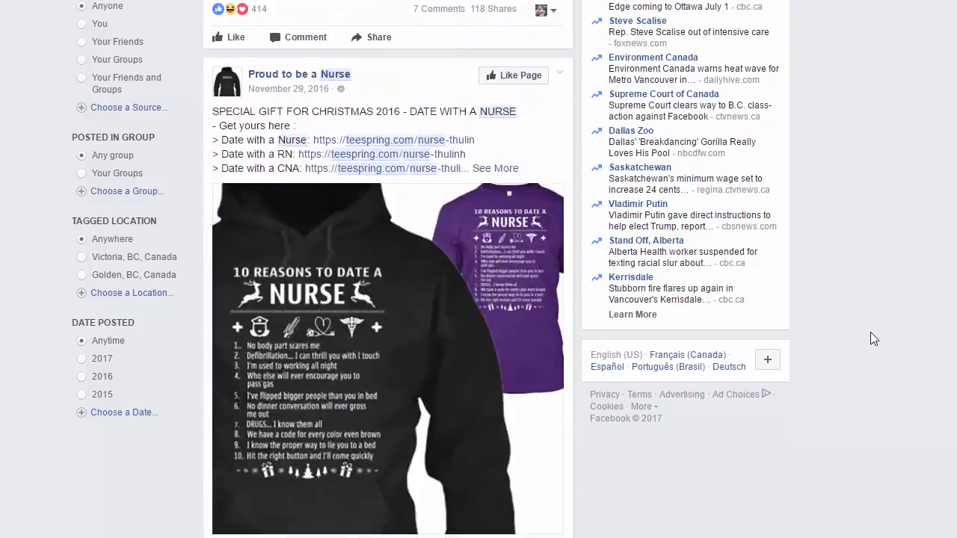
scroll(870, 337, "down", 3)
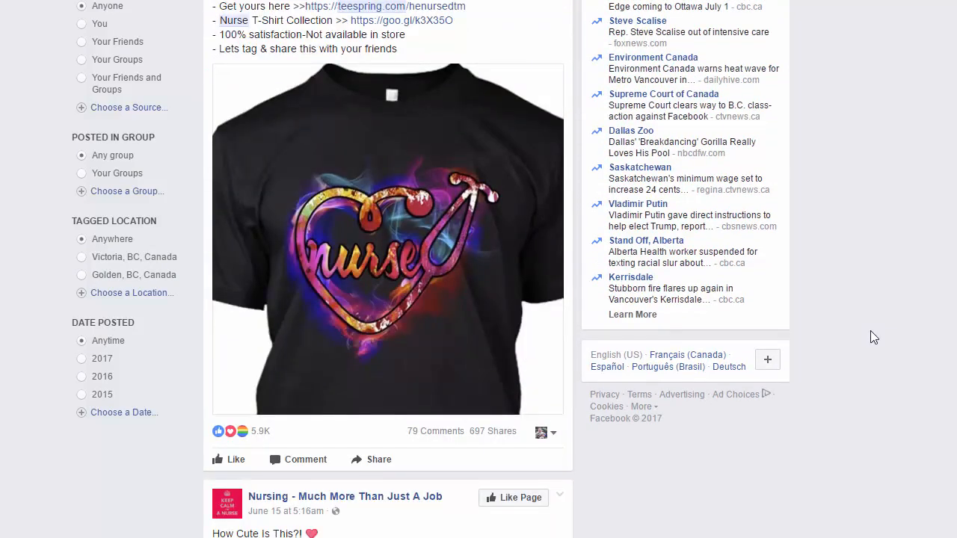
mouse_move(481, 434)
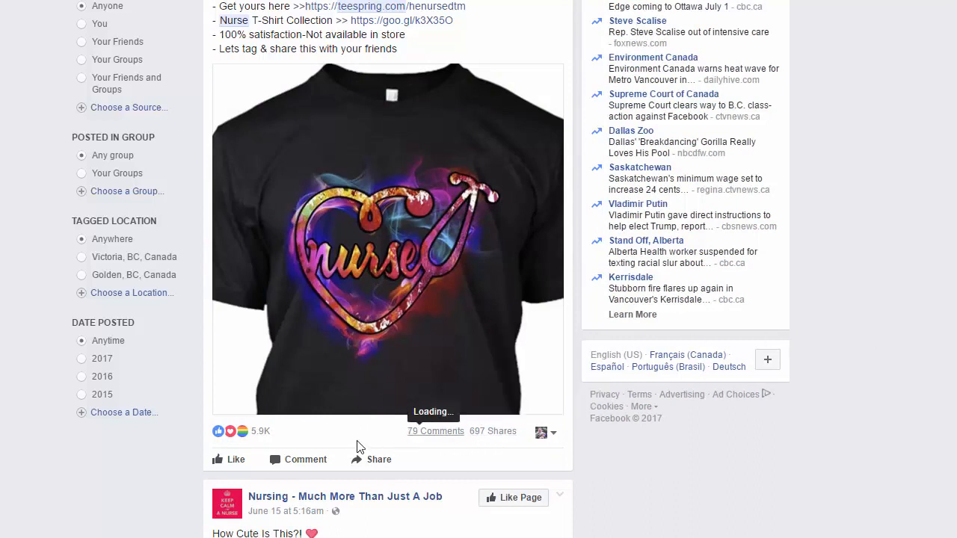
scroll(873, 414, "down", 13)
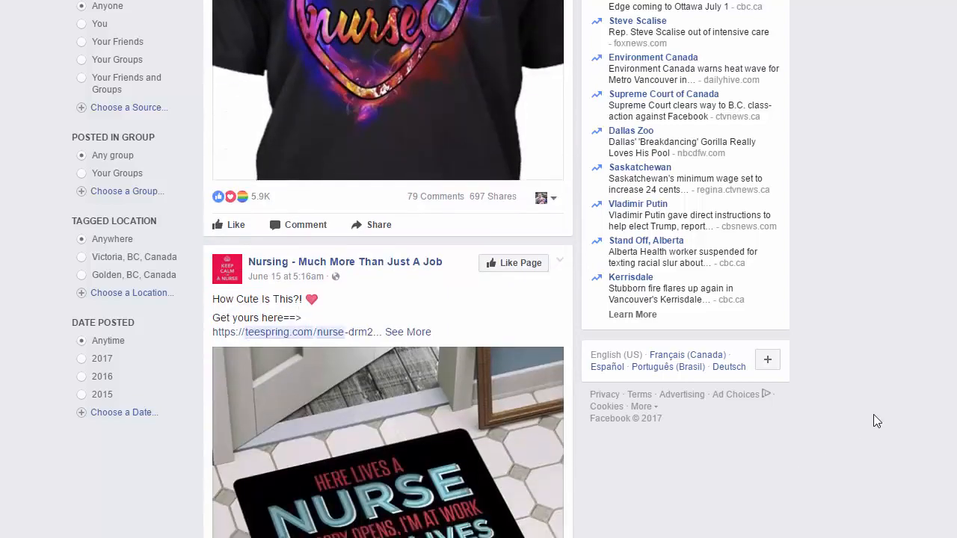
scroll(877, 406, "up", 12)
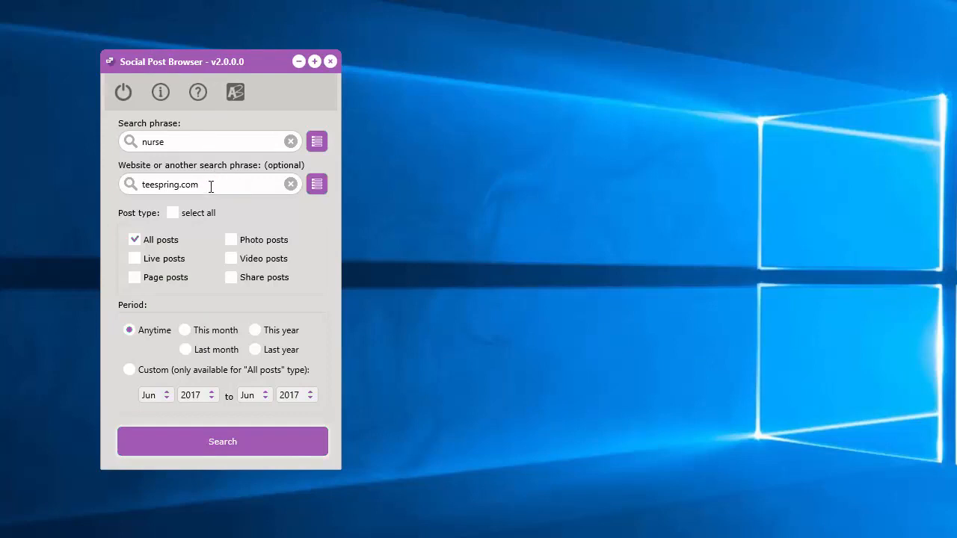
Replace the website phrase with gearbubble.com from the saved print-on-demand sites, keeping nurse as the search phrase
left_click(316, 184)
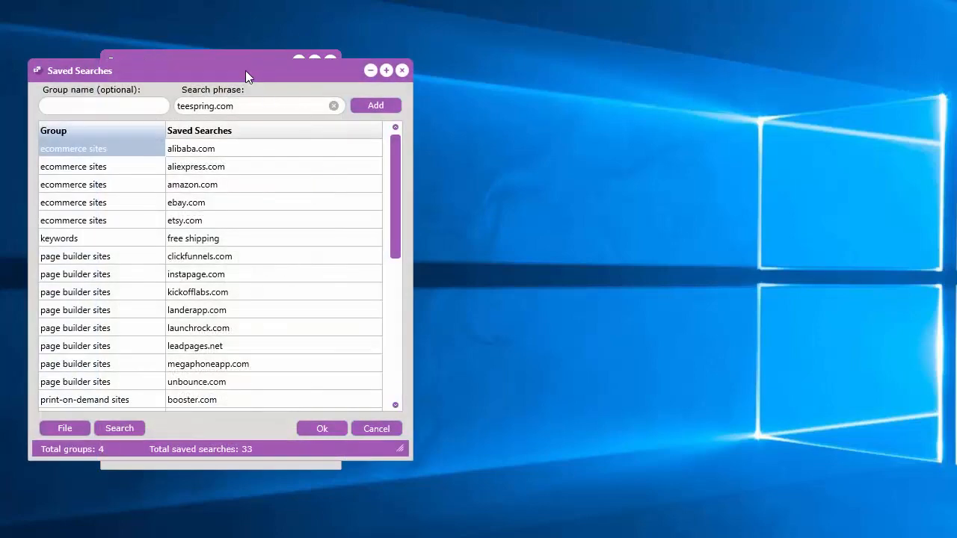
left_click_drag(246, 70, 577, 64)
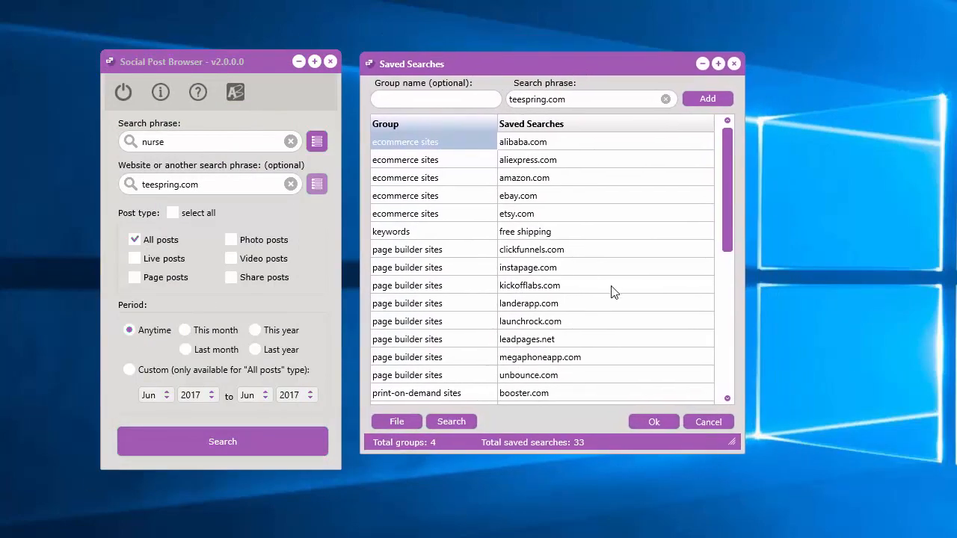
left_click_drag(728, 190, 727, 142)
left_click(423, 182)
scroll(417, 283, "down", 4)
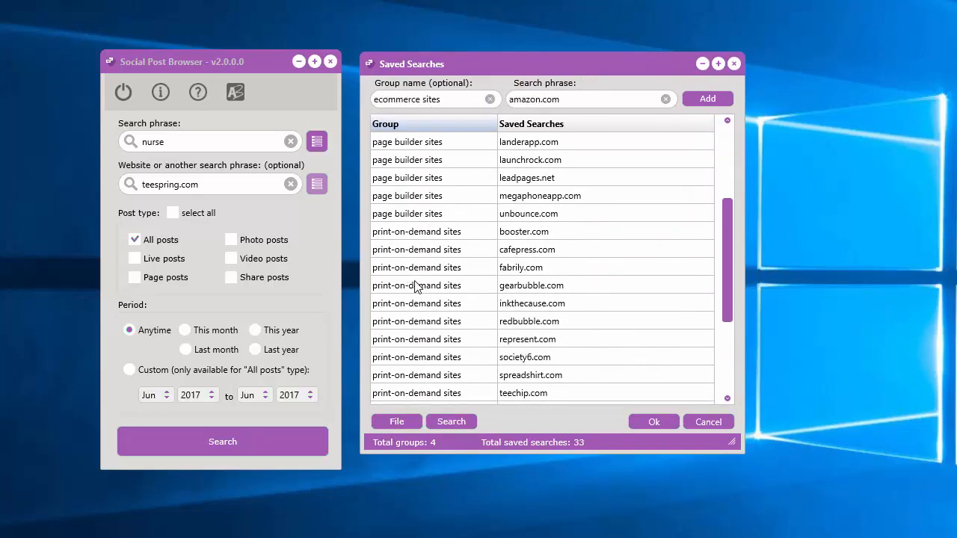
scroll(417, 288, "down", 2)
scroll(428, 241, "down", 2)
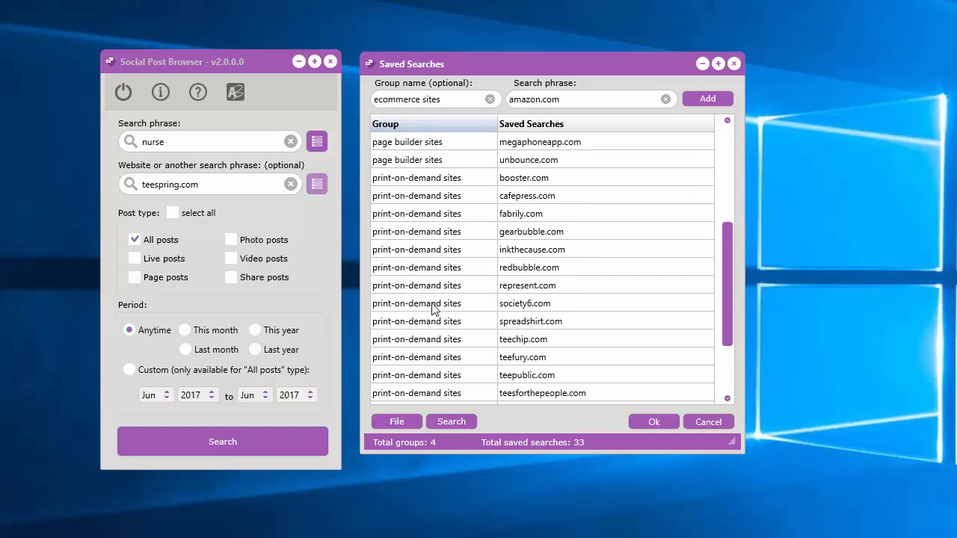
left_click(532, 217)
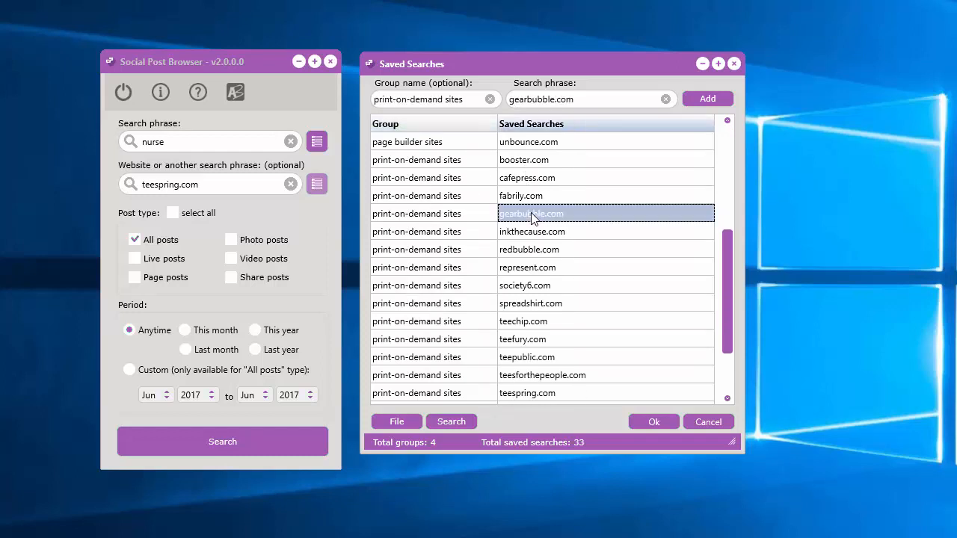
double_click(532, 215)
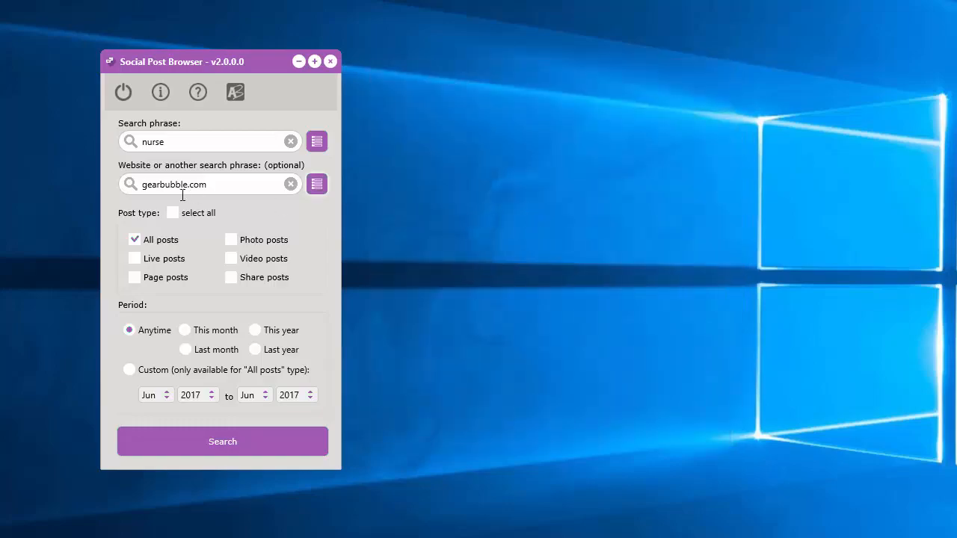
Run the nurse and gearbubble.com search and look through the matching Facebook posts
left_click(230, 440)
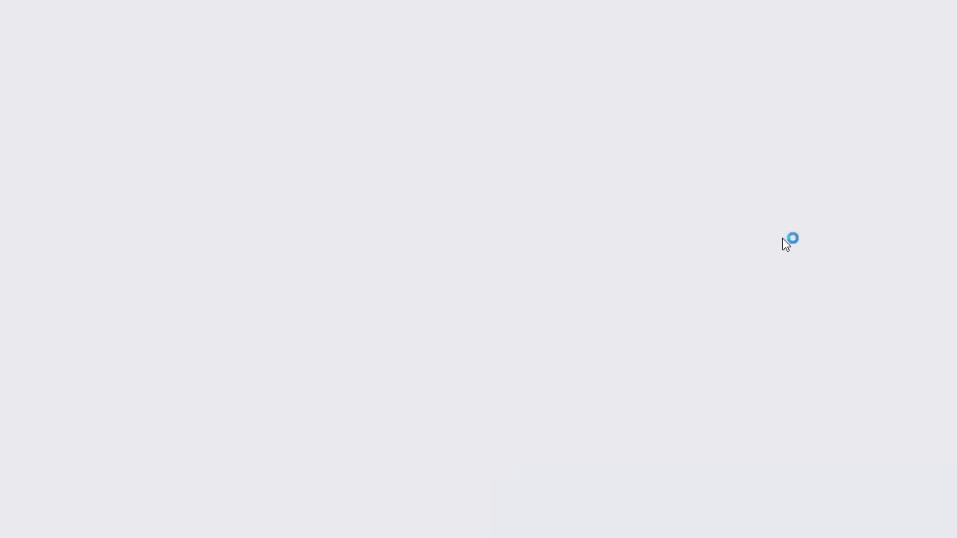
scroll(856, 344, "down", 7)
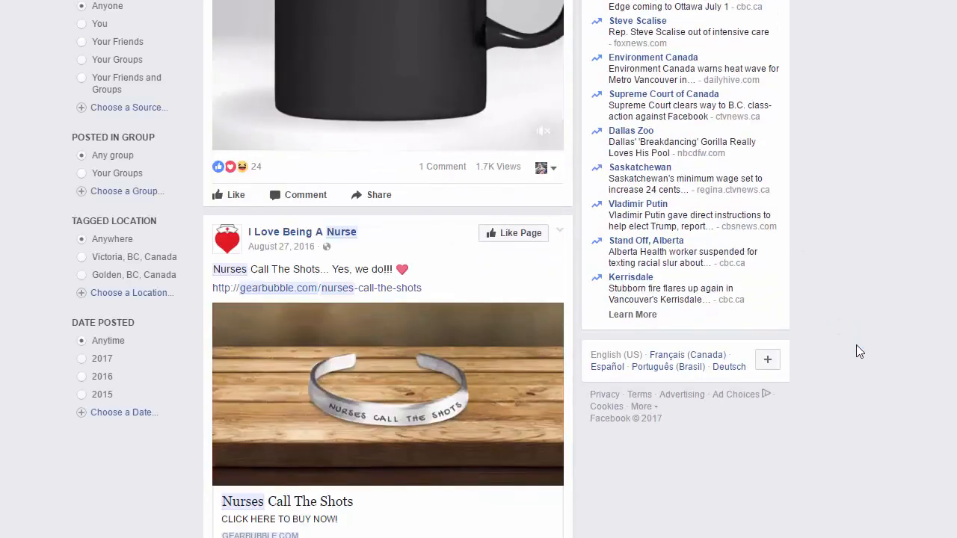
scroll(856, 344, "down", 15)
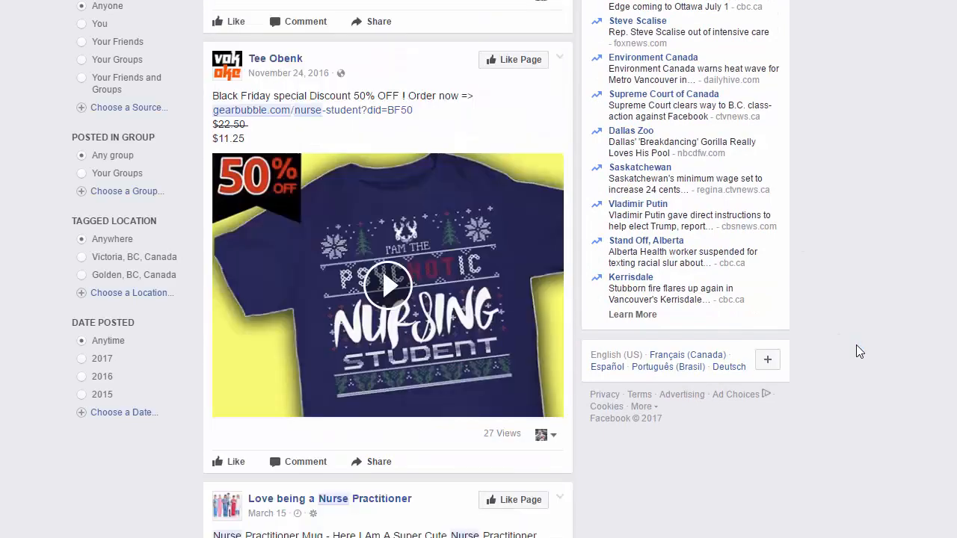
scroll(856, 345, "down", 4)
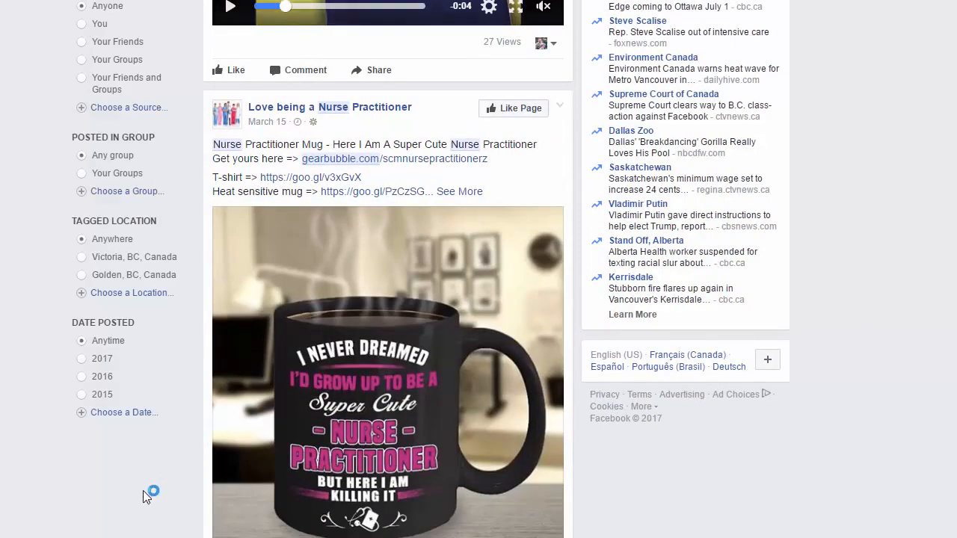
scroll(130, 502, "down", 3)
scroll(120, 515, "down", 7)
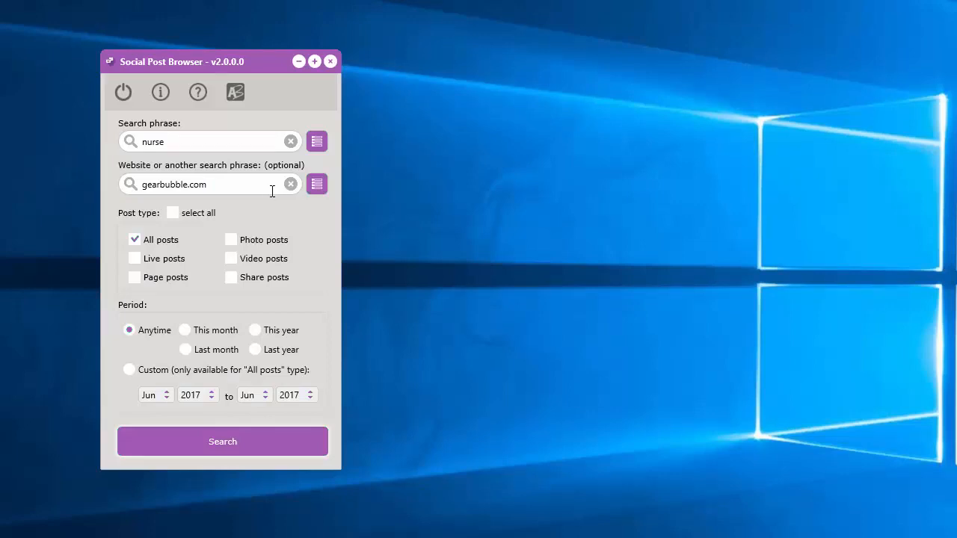
Clear both search phrases, choose myshopify.com from the saved ecommerce sites, and enter necklace as the search phrase
left_click(290, 142)
left_click(290, 183)
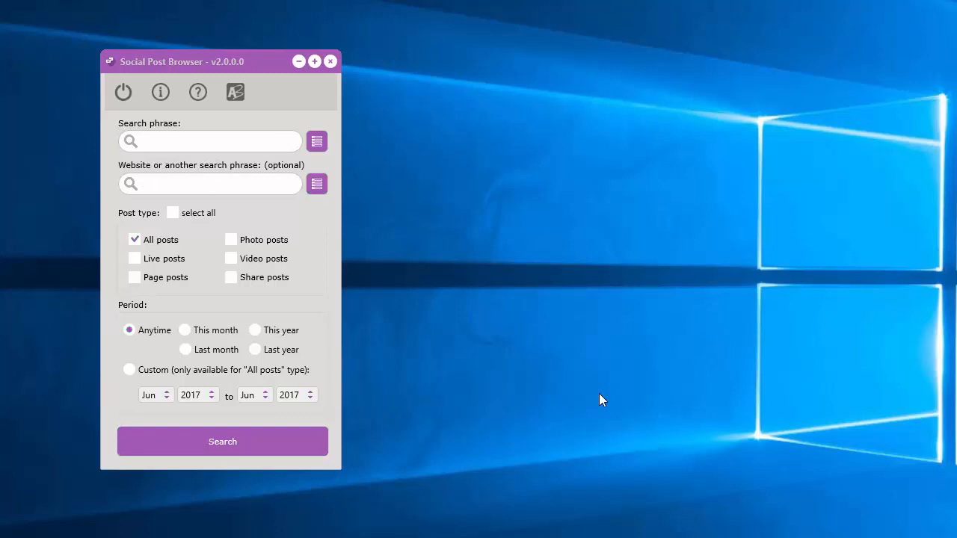
left_click(315, 185)
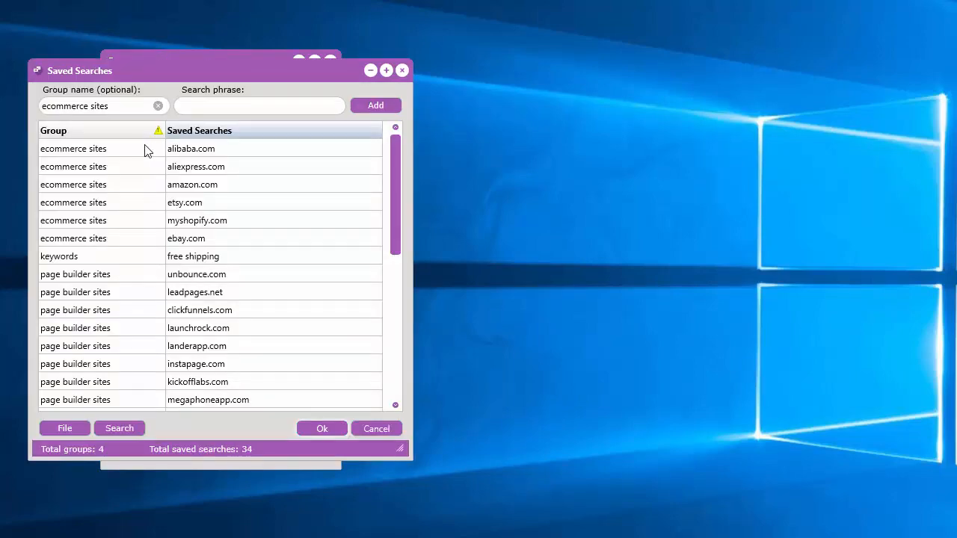
left_click(202, 226)
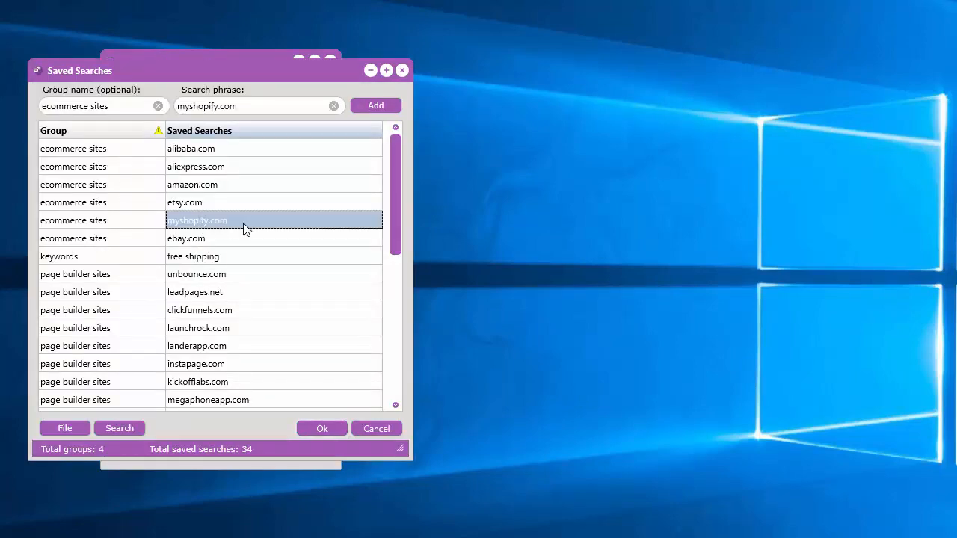
double_click(243, 219)
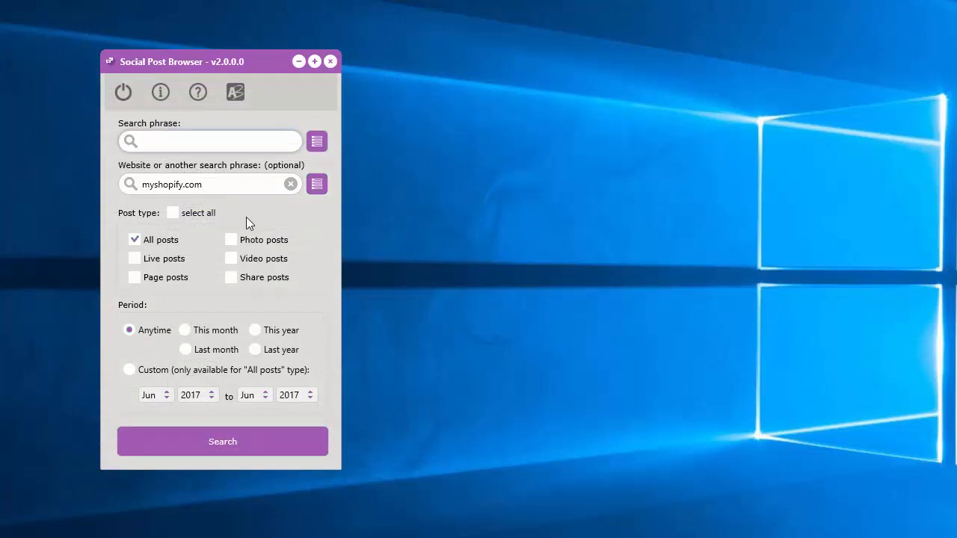
type("necklace")
Run the necklace and myshopify.com search and look through the matching Facebook posts
left_click(233, 437)
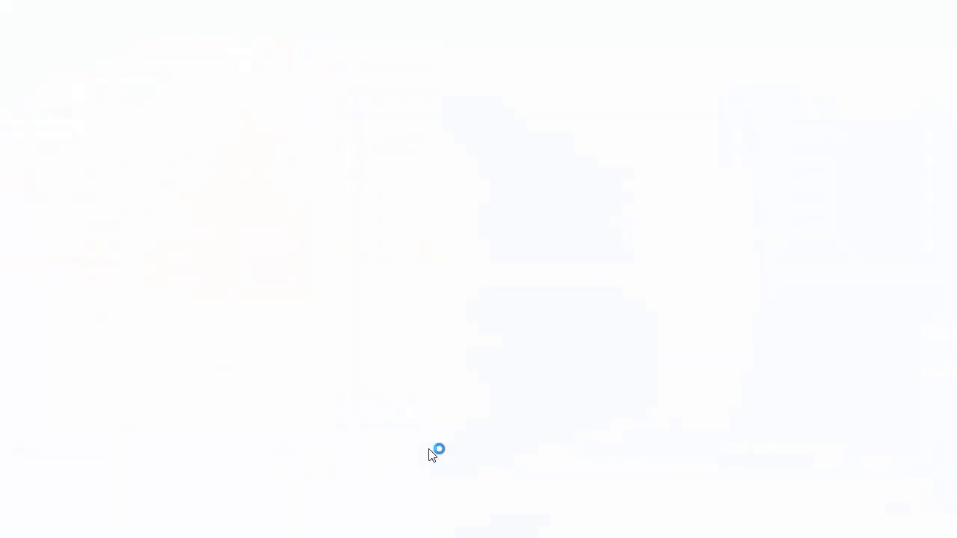
scroll(732, 419, "down", 3)
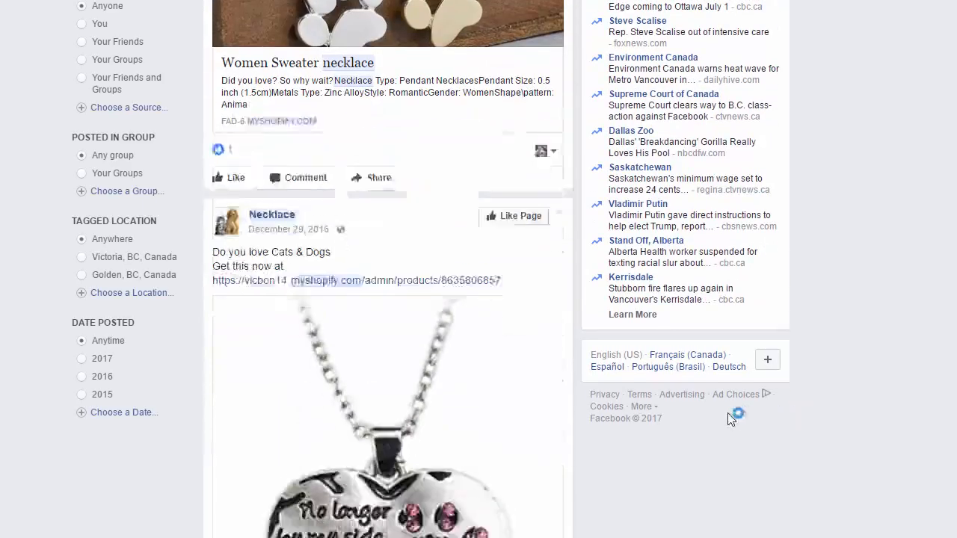
scroll(728, 412, "down", 12)
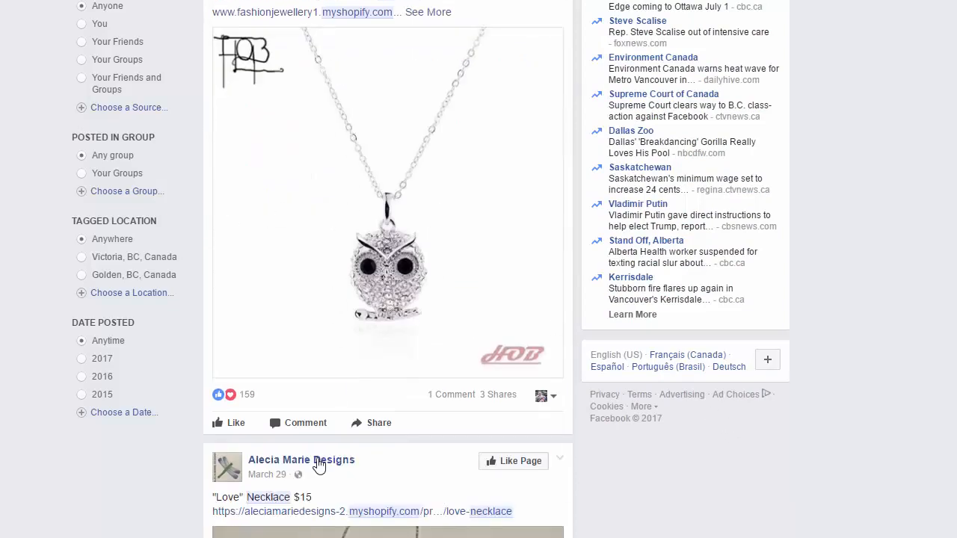
scroll(319, 464, "down", 13)
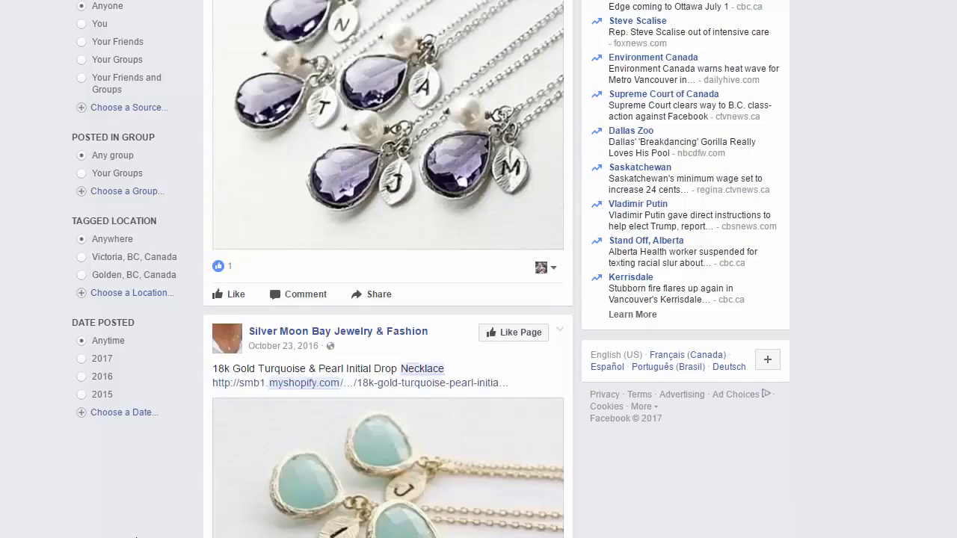
scroll(135, 537, "down", 10)
scroll(136, 537, "down", 20)
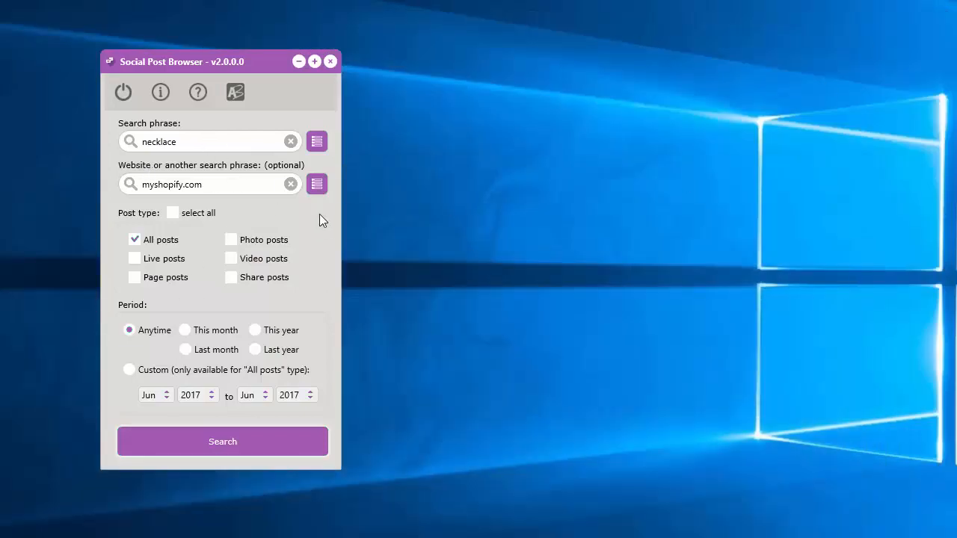
Clear both search phrases and choose leadpages.net from the saved page builder sites as the website phrase
left_click(291, 184)
left_click(291, 141)
left_click(316, 183)
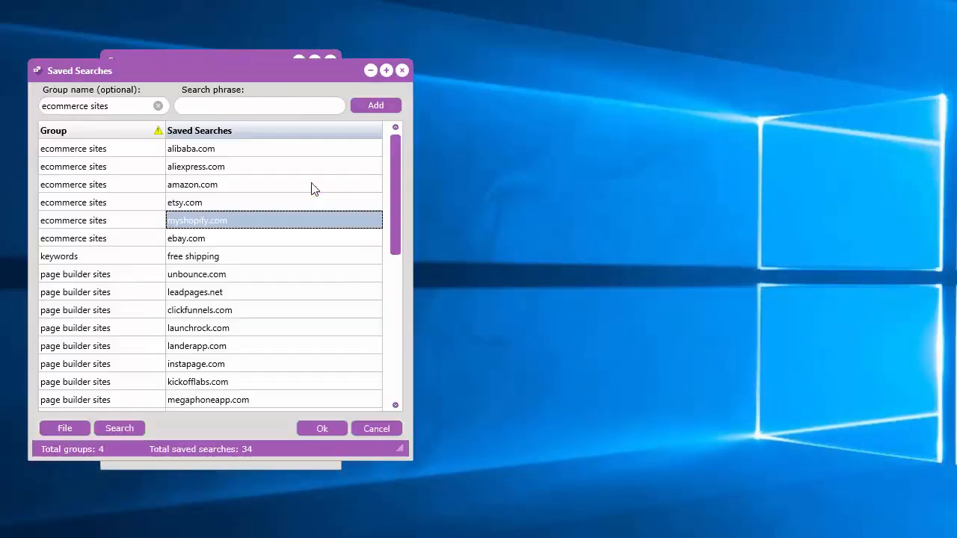
left_click_drag(281, 75, 340, 72)
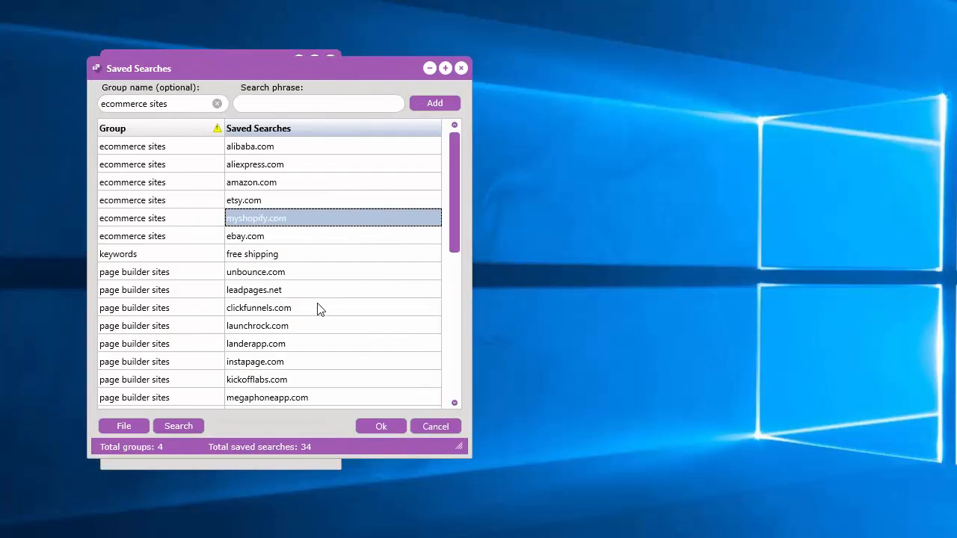
scroll(323, 321, "down", 2)
scroll(323, 329, "down", 5)
scroll(324, 329, "up", 5)
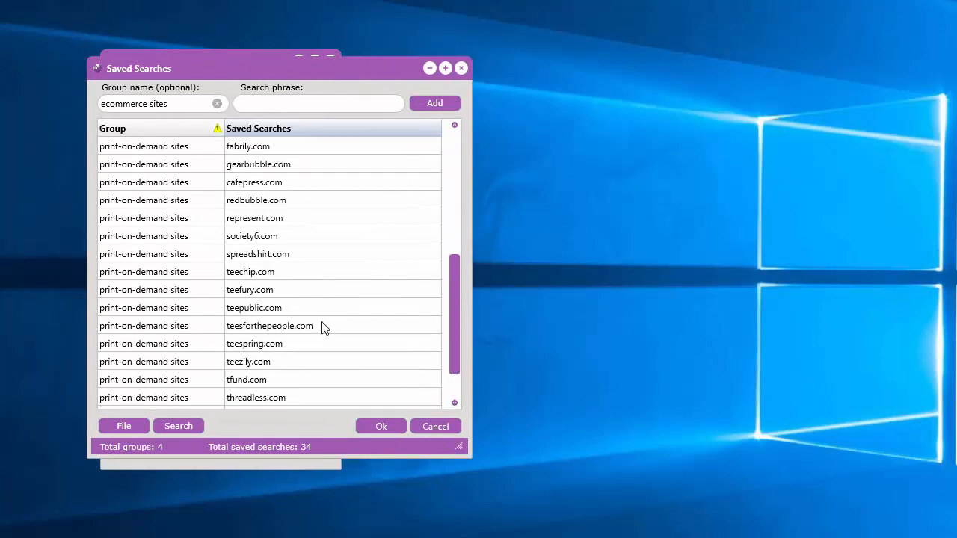
scroll(324, 329, "up", 1)
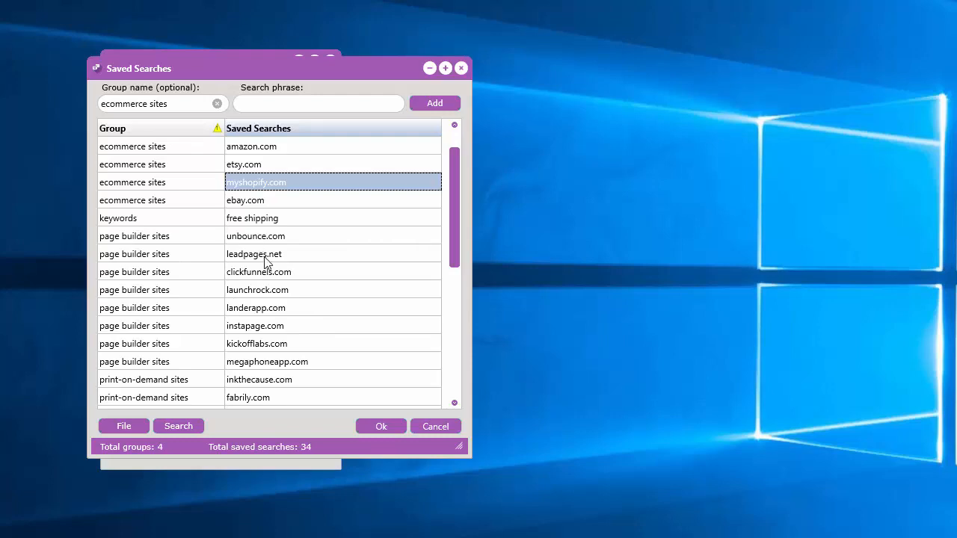
left_click(265, 257)
double_click(265, 258)
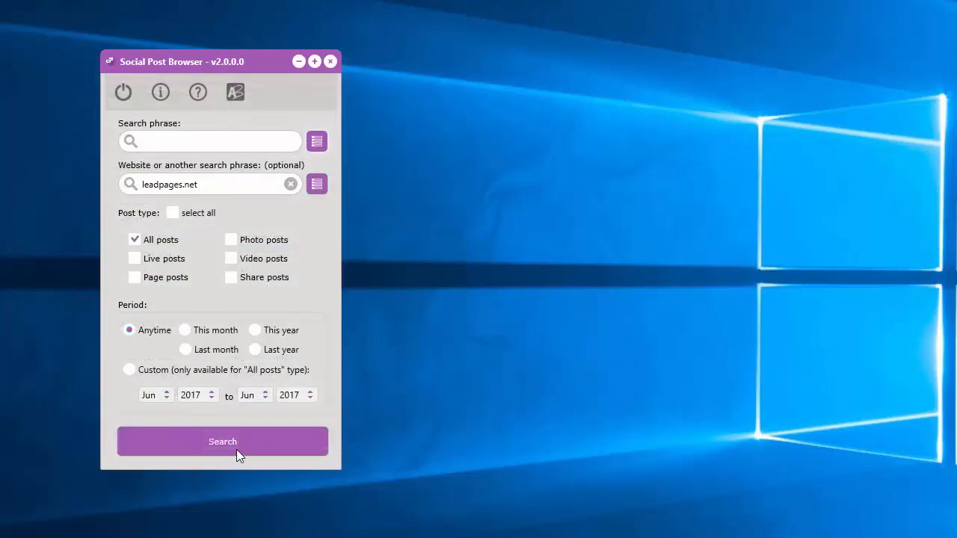
Run the leadpages.net search and look through the matching Facebook posts
left_click(236, 450)
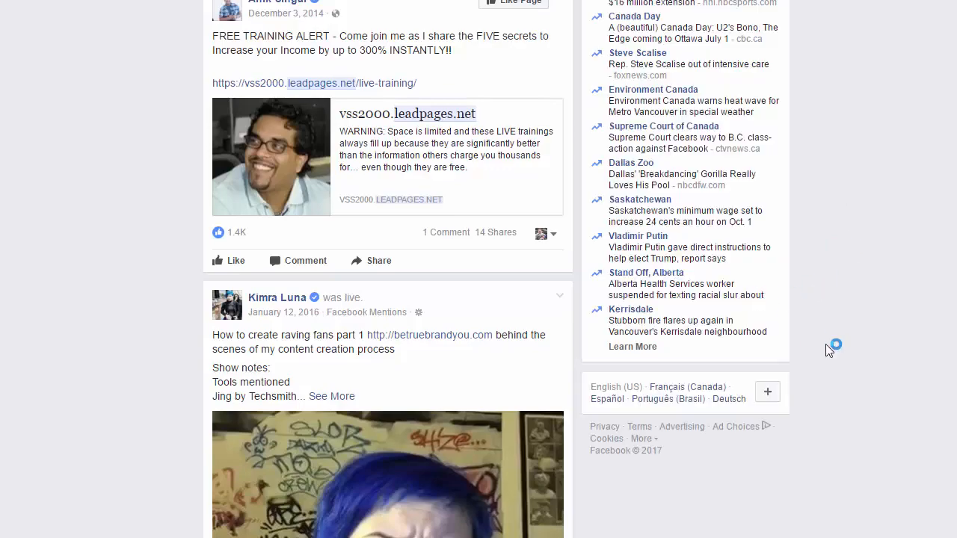
scroll(825, 344, "down", 15)
scroll(879, 366, "down", 13)
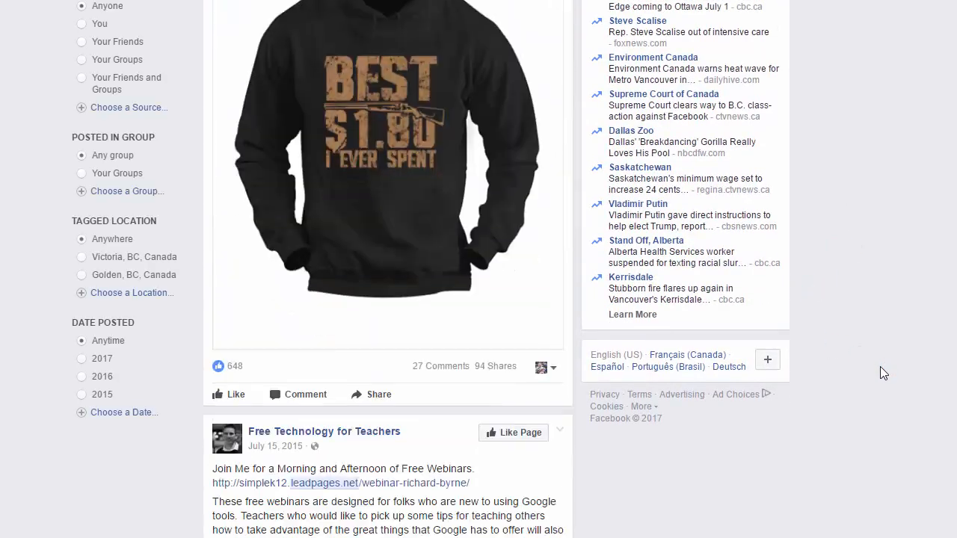
scroll(882, 367, "up", 1)
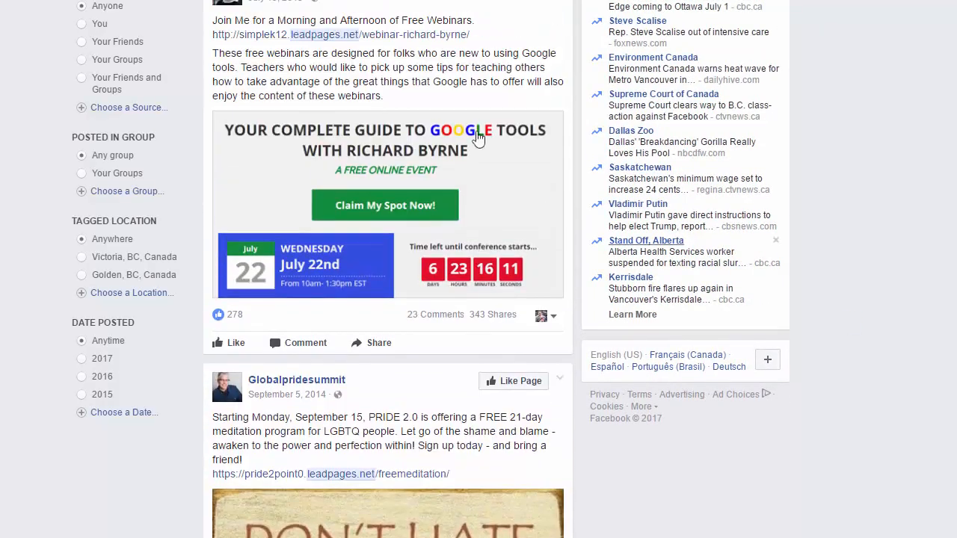
Open the leadpages.net webinar link in one of the found posts and look over its landing page
left_click(368, 43)
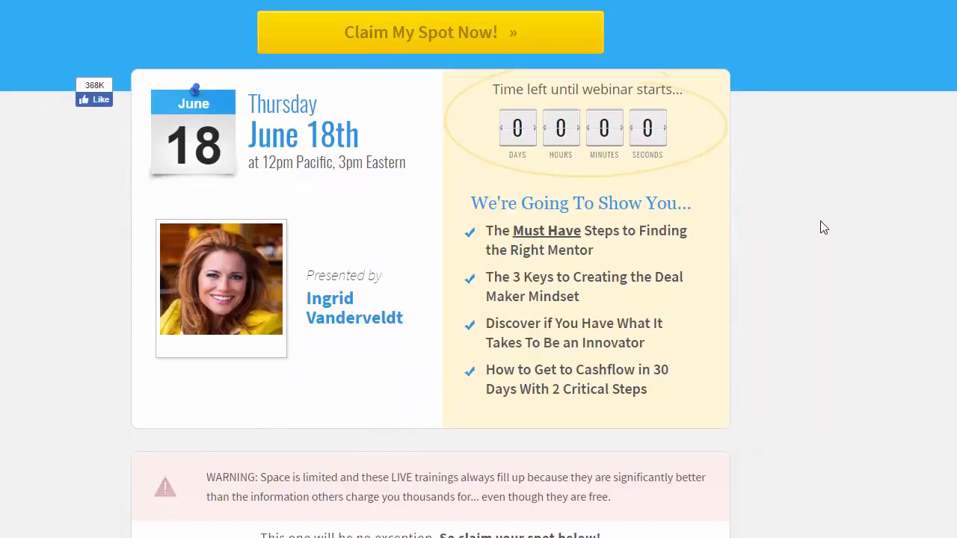
scroll(822, 227, "down", 7)
scroll(823, 377, "up", 6)
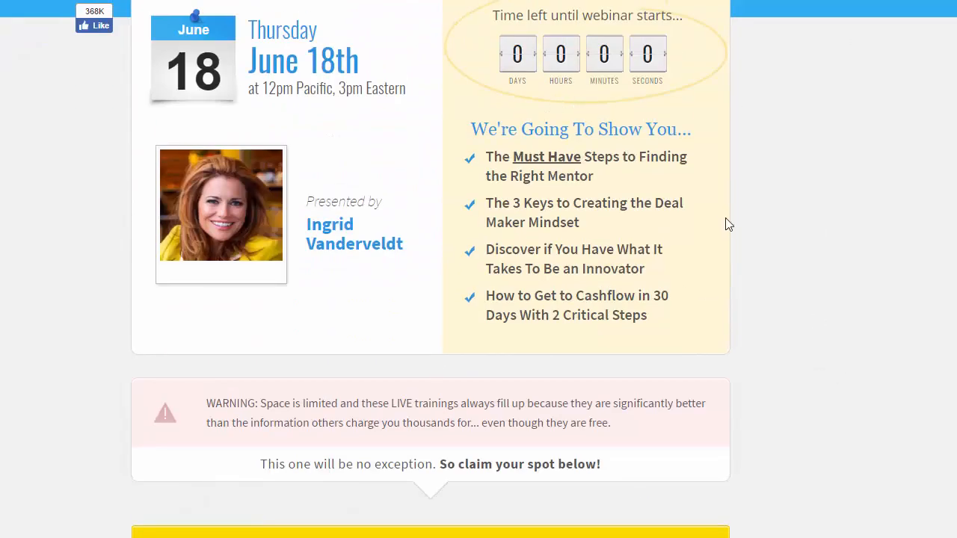
scroll(726, 222, "up", 1)
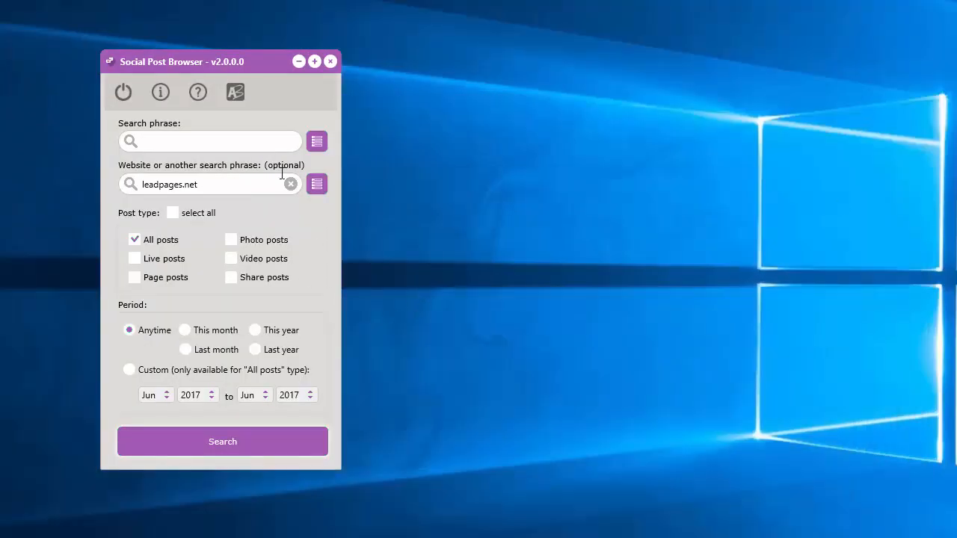
Replace the website phrase with etsy.com from the saved ecommerce sites, enter dog as the search phrase, and set the period to this month
left_click_drag(268, 64, 256, 57)
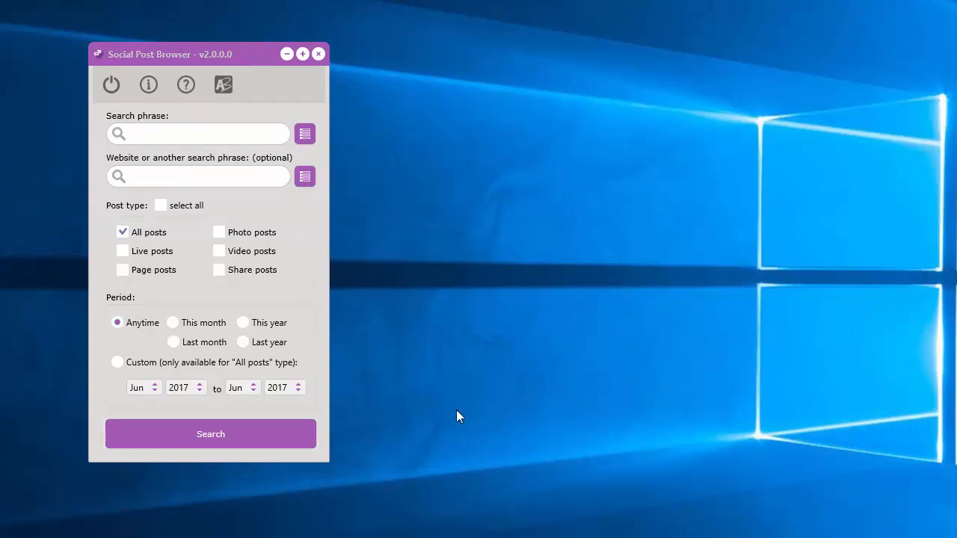
left_click(306, 176)
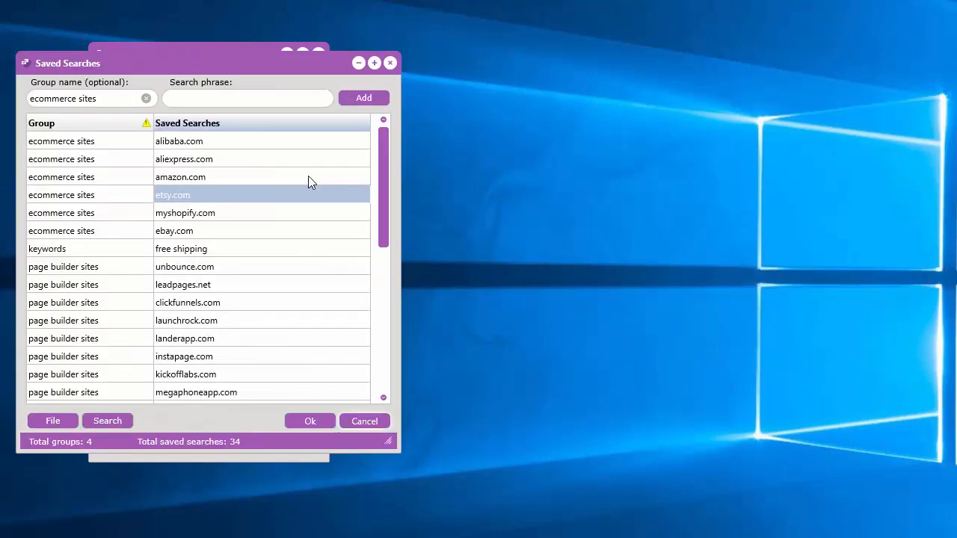
double_click(200, 199)
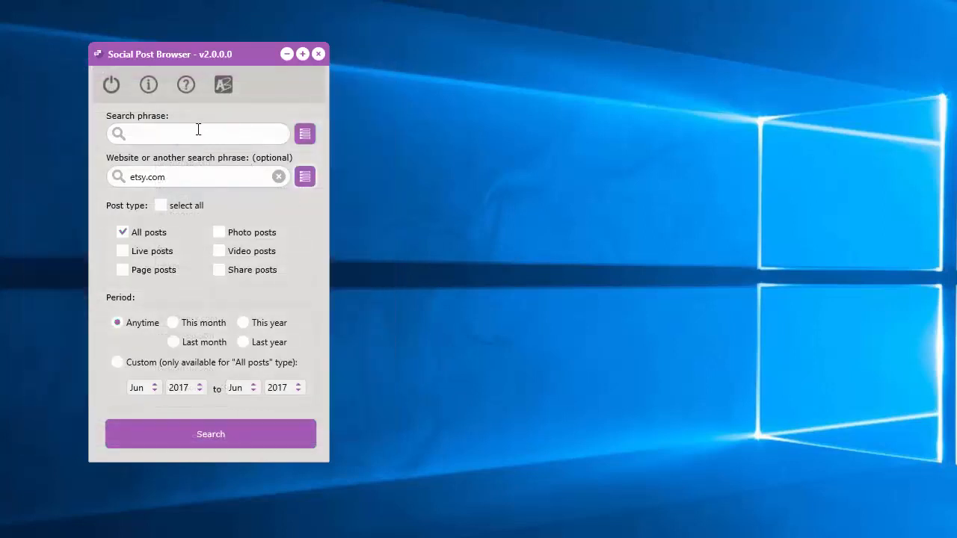
left_click(198, 132)
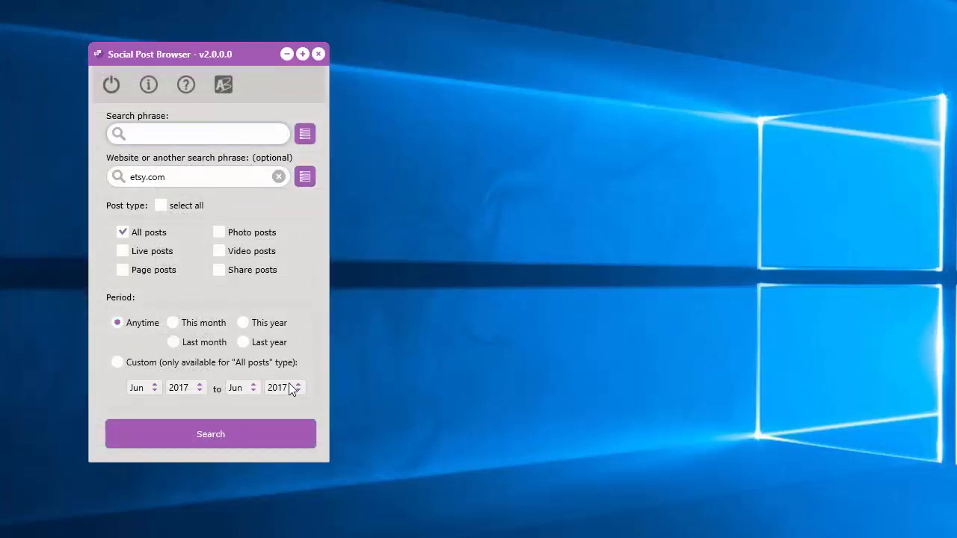
type("dog")
left_click(214, 323)
Run the dog and etsy.com search and look through the matching Facebook posts before returning to Social Post Browser
left_click(237, 439)
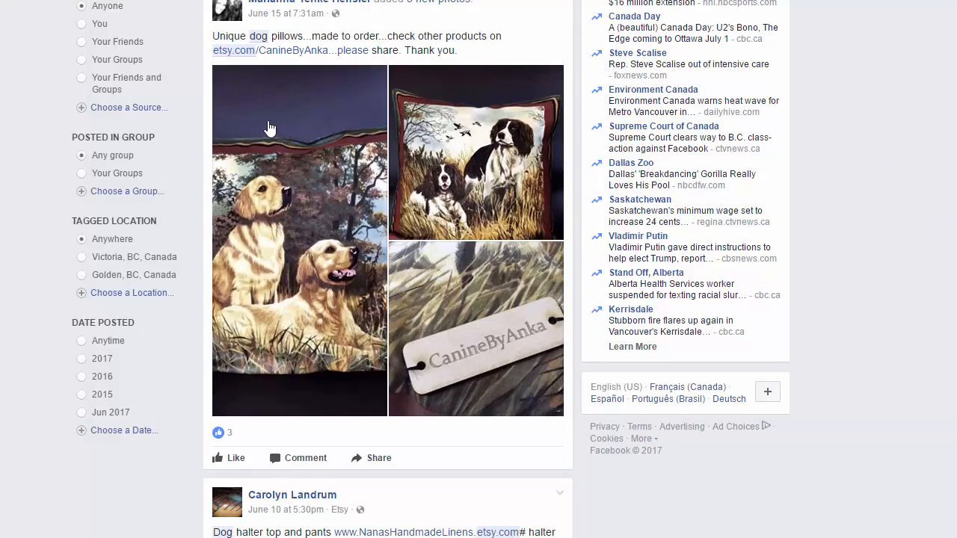
scroll(927, 347, "down", 15)
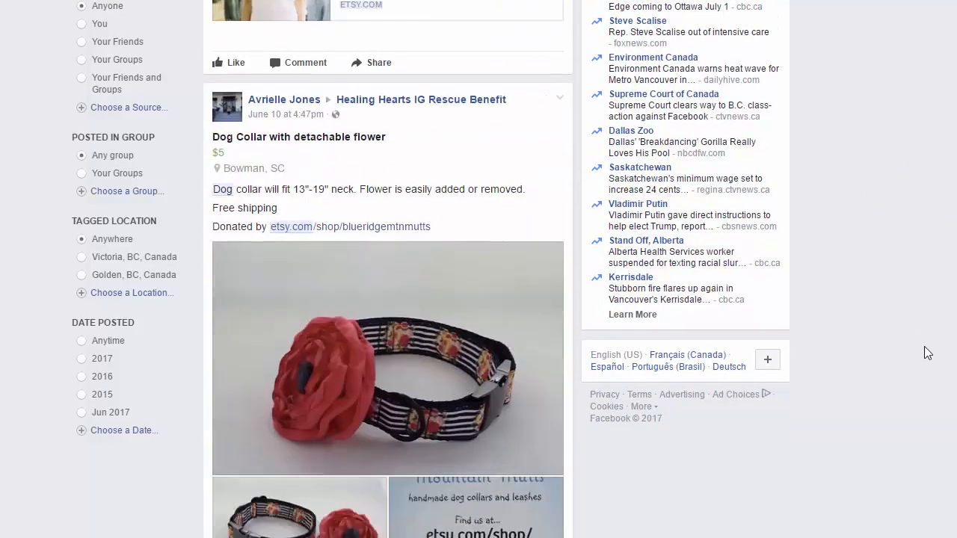
scroll(502, 441, "down", 12)
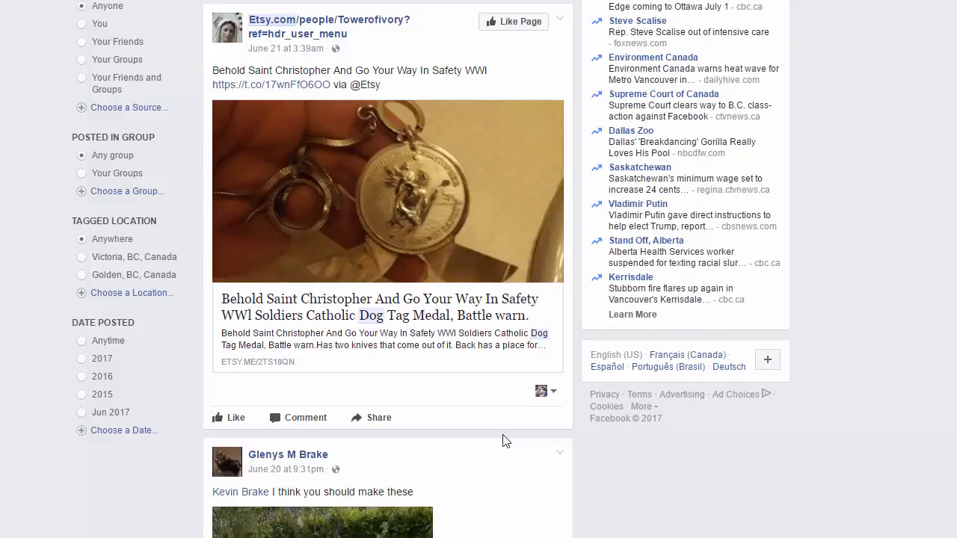
scroll(357, 258, "down", 3)
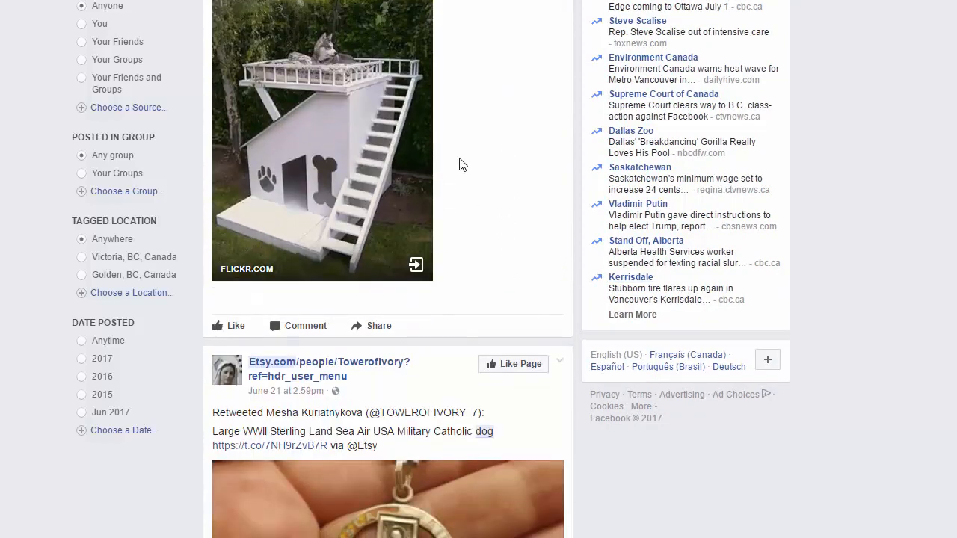
scroll(388, 269, "down", 7)
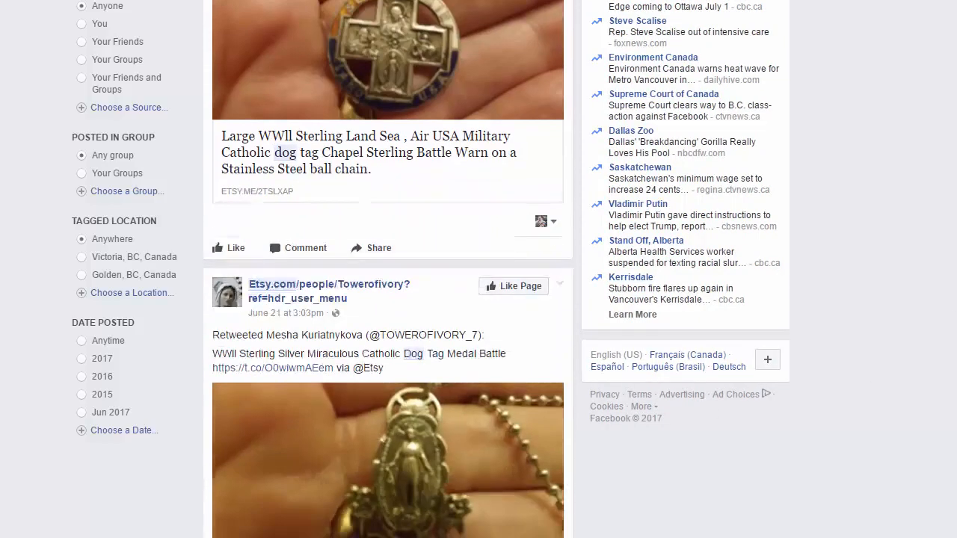
key("alt+Tab")
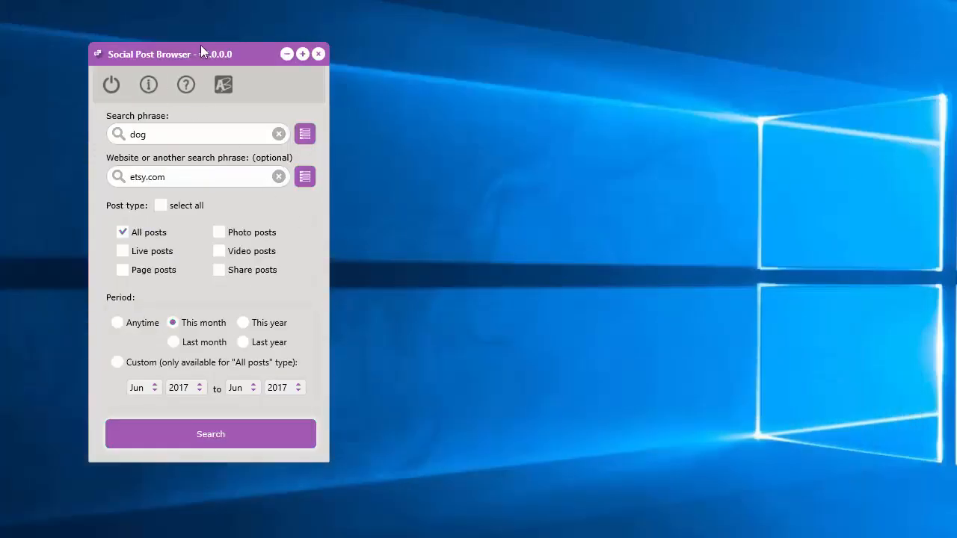
left_click_drag(201, 45, 197, 49)
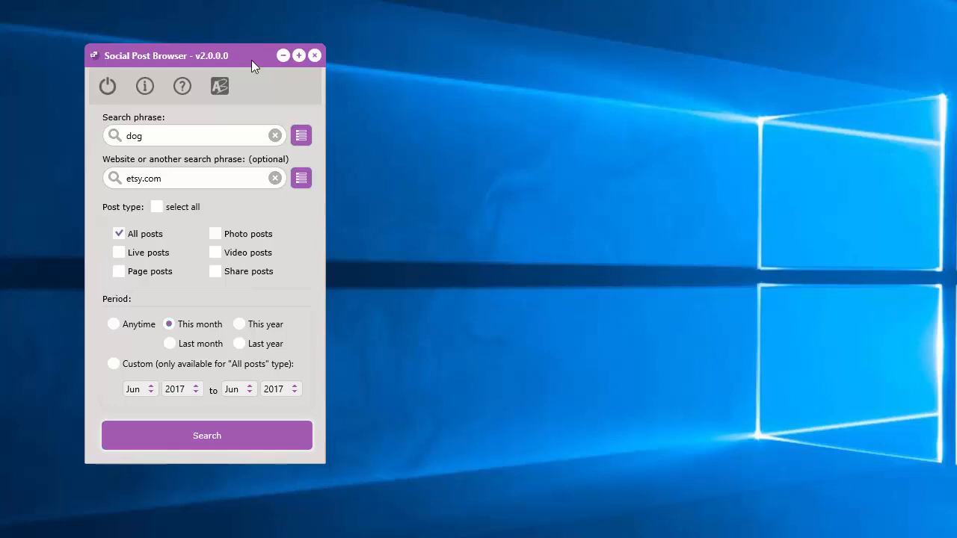
left_click_drag(251, 61, 257, 61)
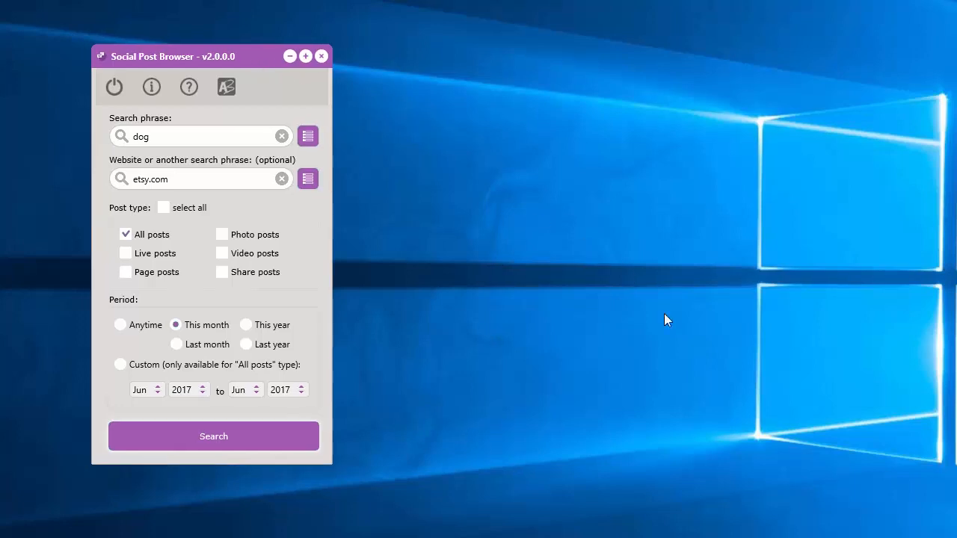